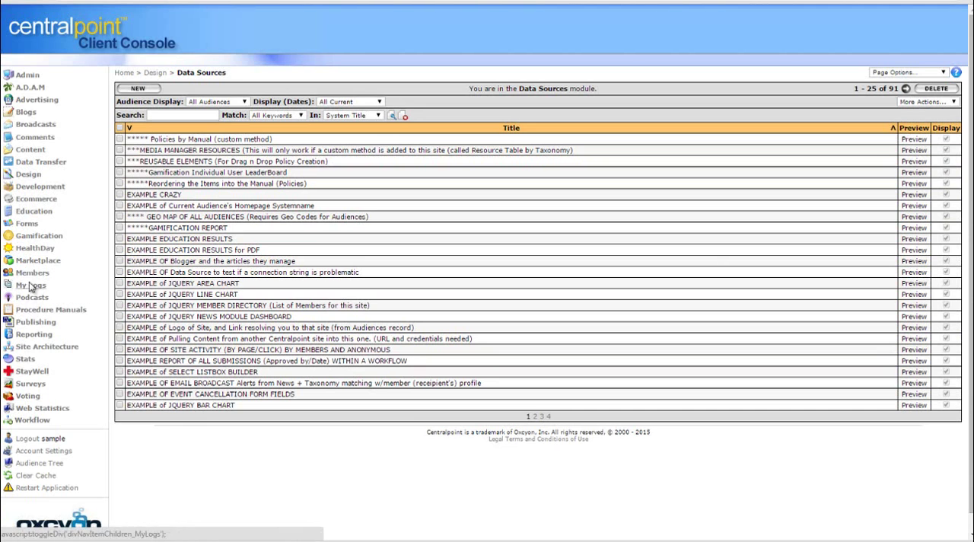
# Open the submitted results of the ADDING A NEW POLICY form in the Forms module
pyautogui.click(28, 226)
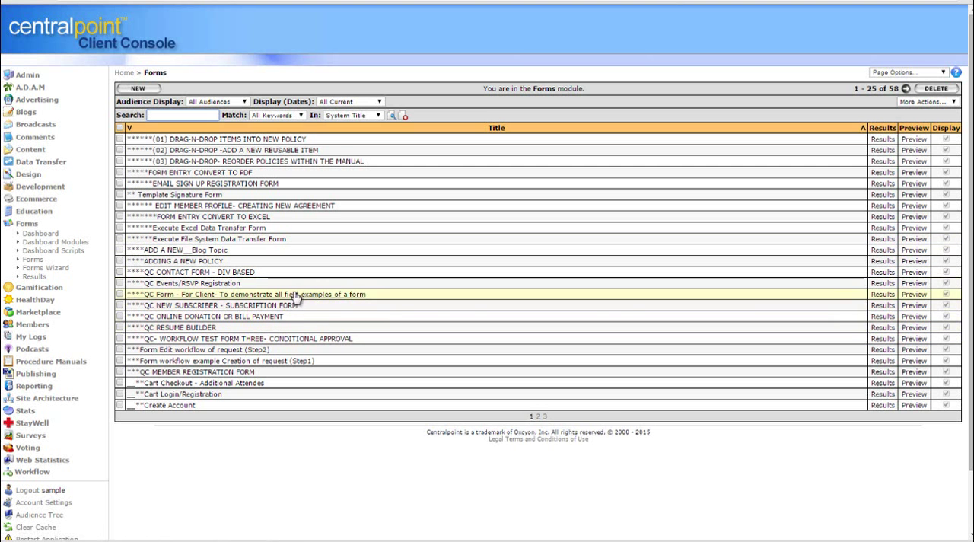
pyautogui.click(883, 261)
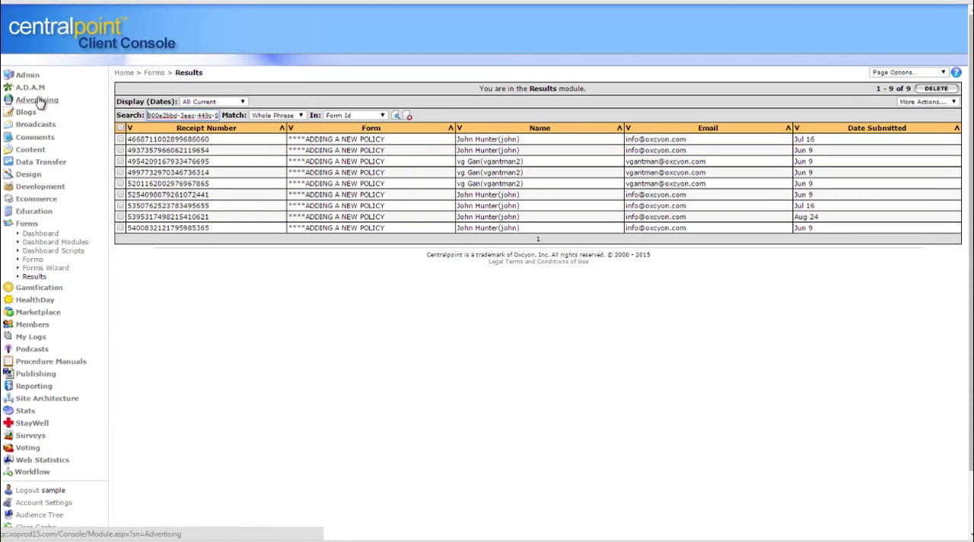
# View the list of broadcasts in the Broadcasts module, and view the Data Transfer records
pyautogui.click(37, 126)
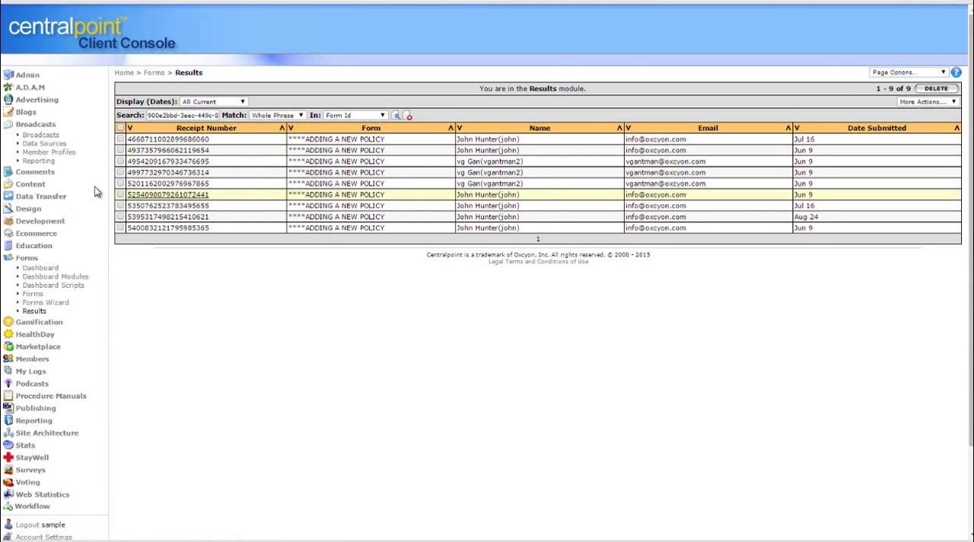
pyautogui.click(41, 135)
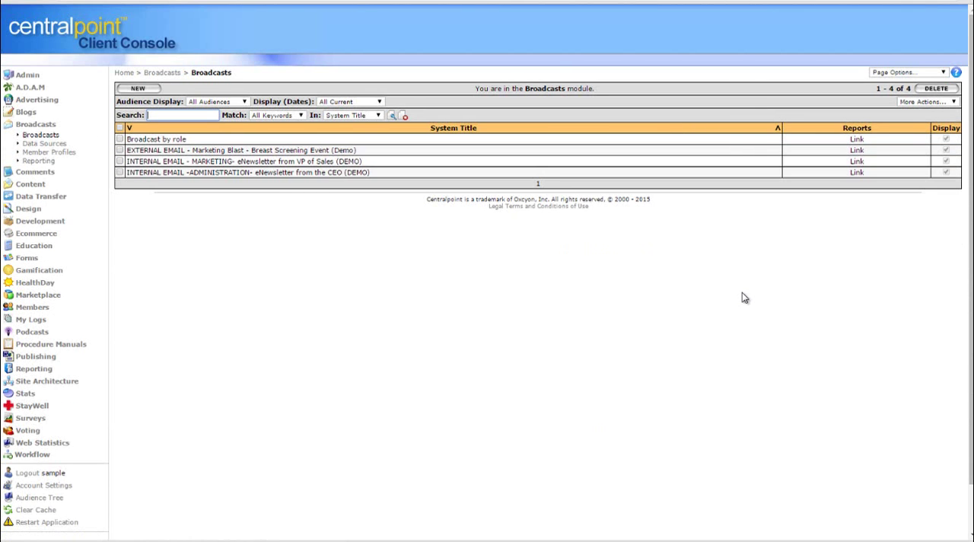
pyautogui.click(46, 124)
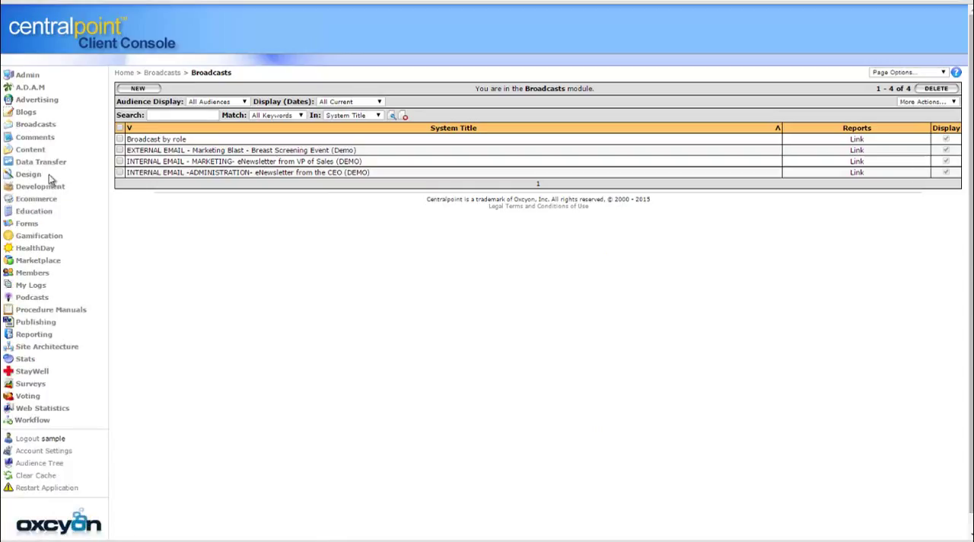
pyautogui.click(52, 164)
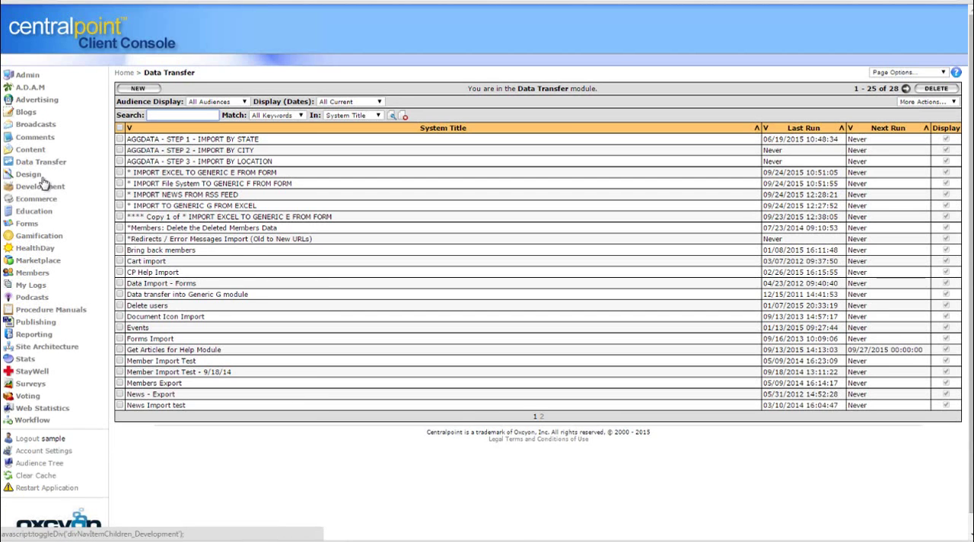
# Preview the EXAMPLE of JQUERY MEMBER DIRECTORY from the Design data sources and sort its entries by first name and last name
pyautogui.click(36, 175)
pyautogui.click(67, 186)
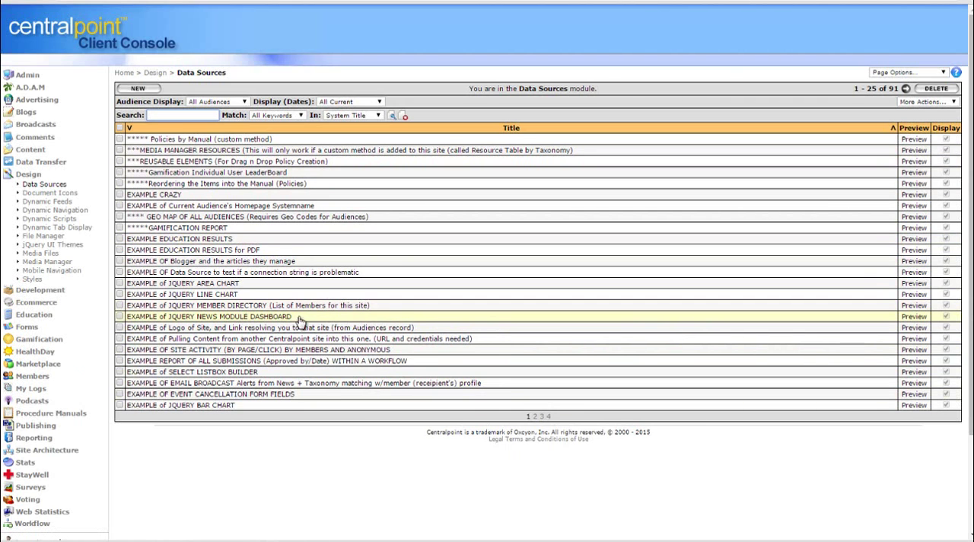
pyautogui.click(915, 305)
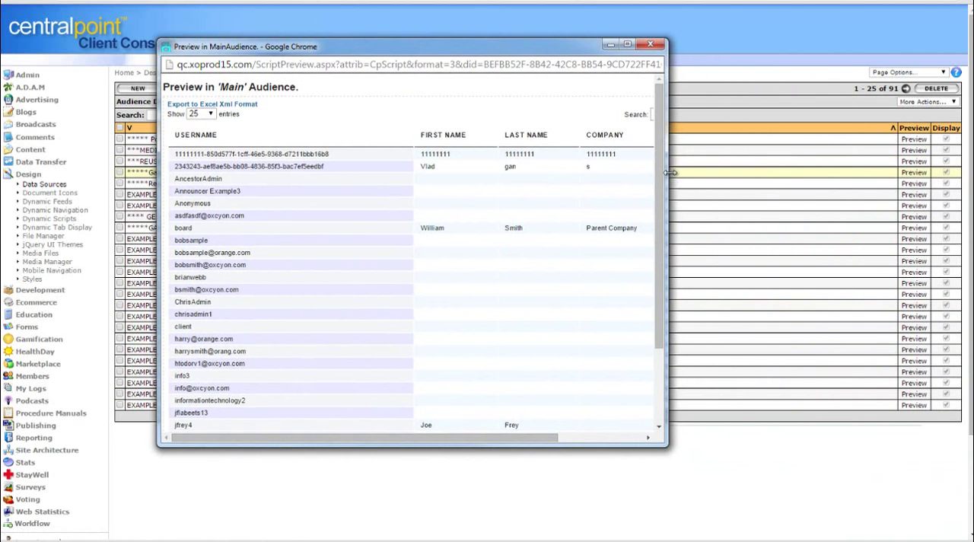
pyautogui.moveTo(668, 172); pyautogui.dragTo(850, 172)
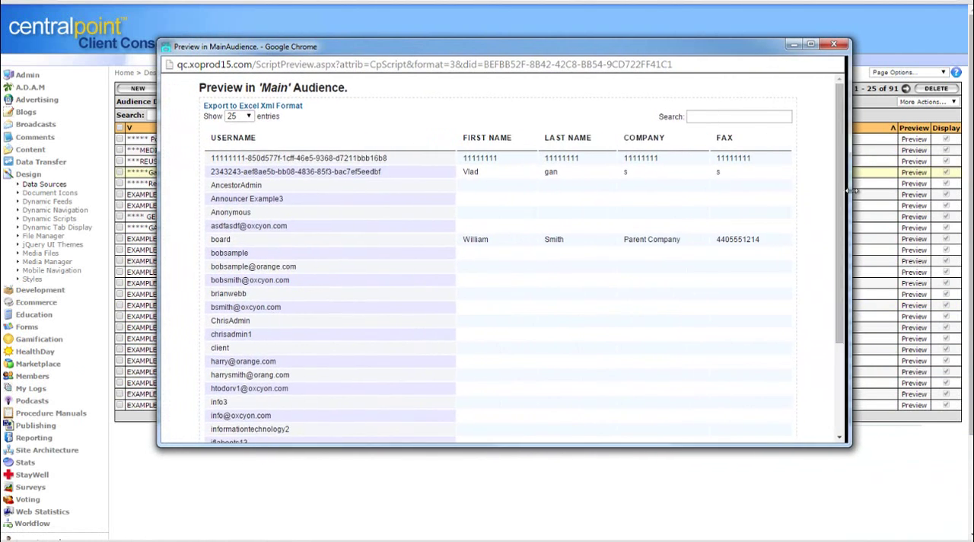
pyautogui.click(451, 145)
pyautogui.click(498, 147)
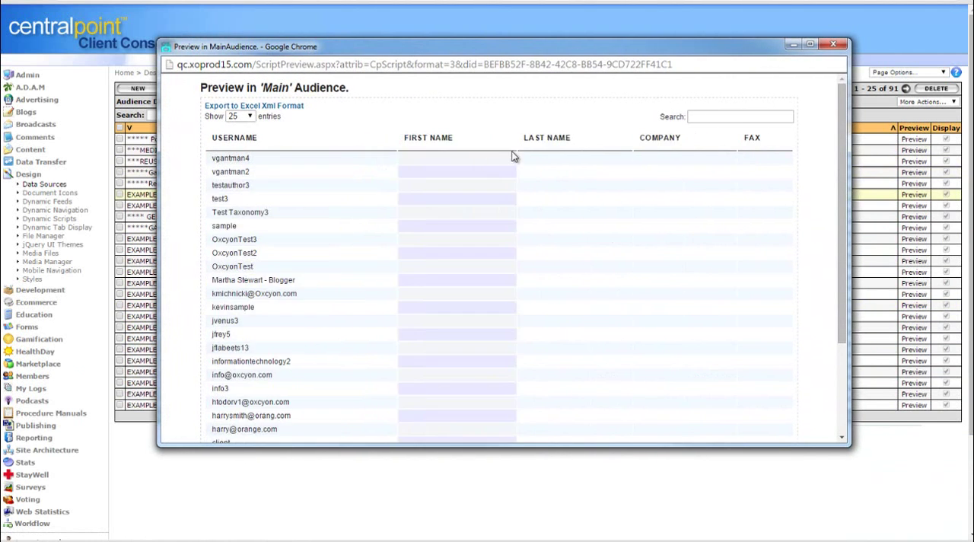
# Search the previewed member directory by a partial username and close the preview
pyautogui.click(750, 117)
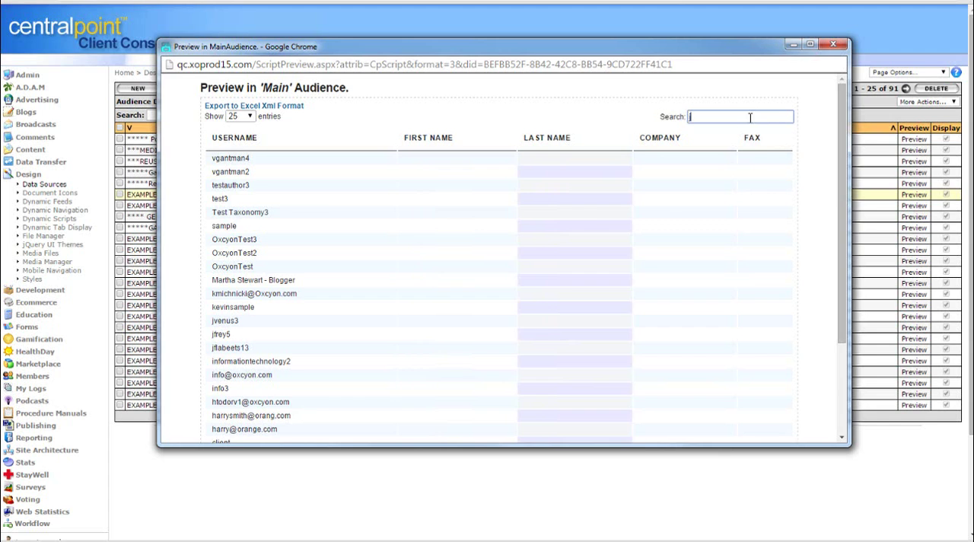
pyautogui.write('jfre')
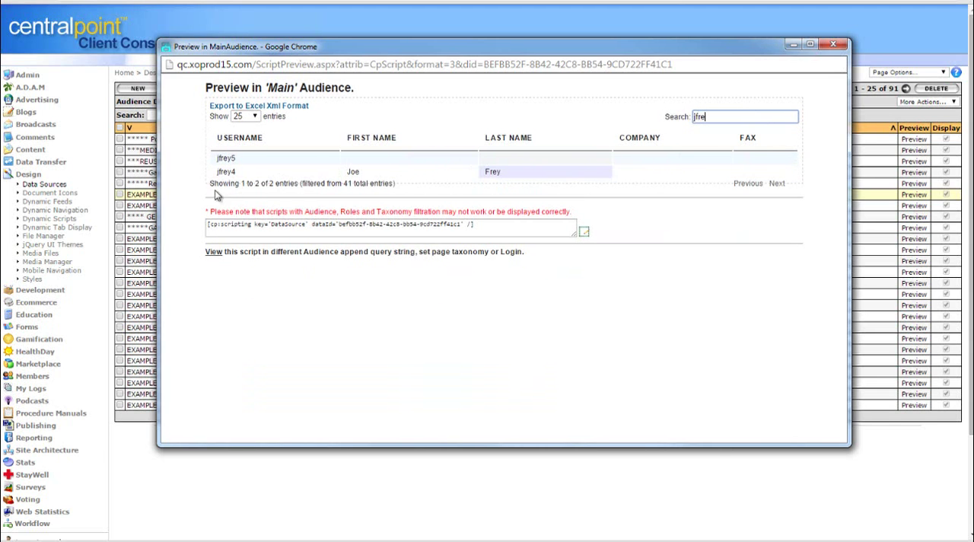
pyautogui.click(834, 45)
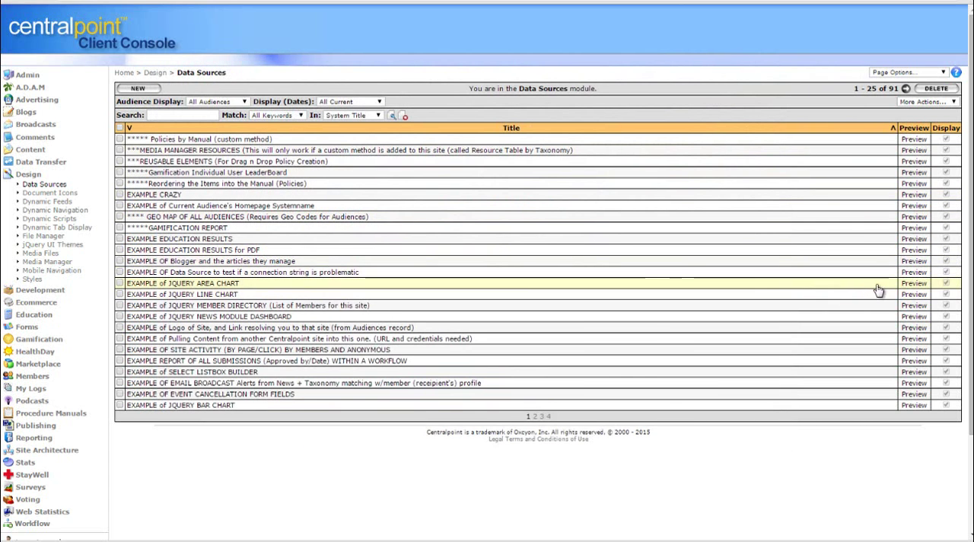
# Preview the connection string test and EXAMPLE of JQUERY AREA CHART data sources, closing each preview
pyautogui.click(925, 271)
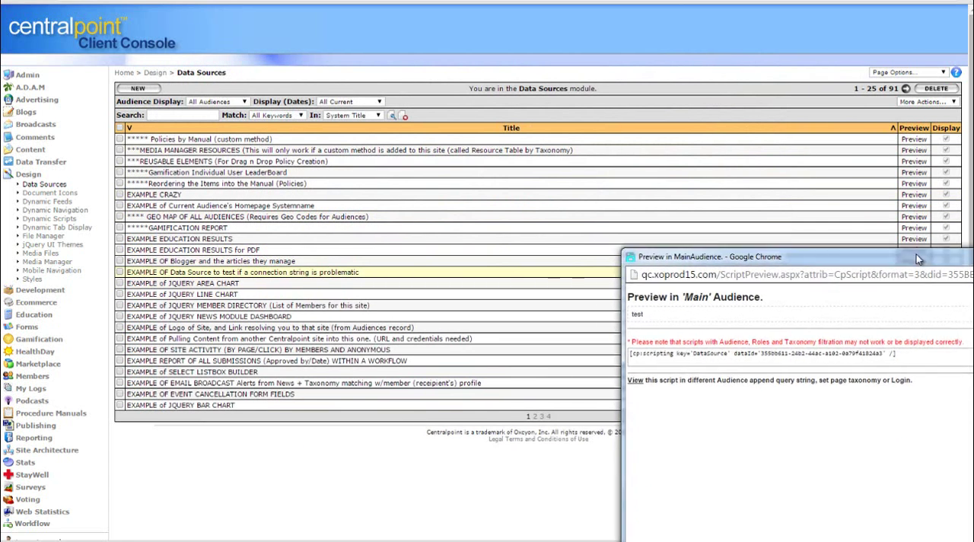
pyautogui.click(844, 210)
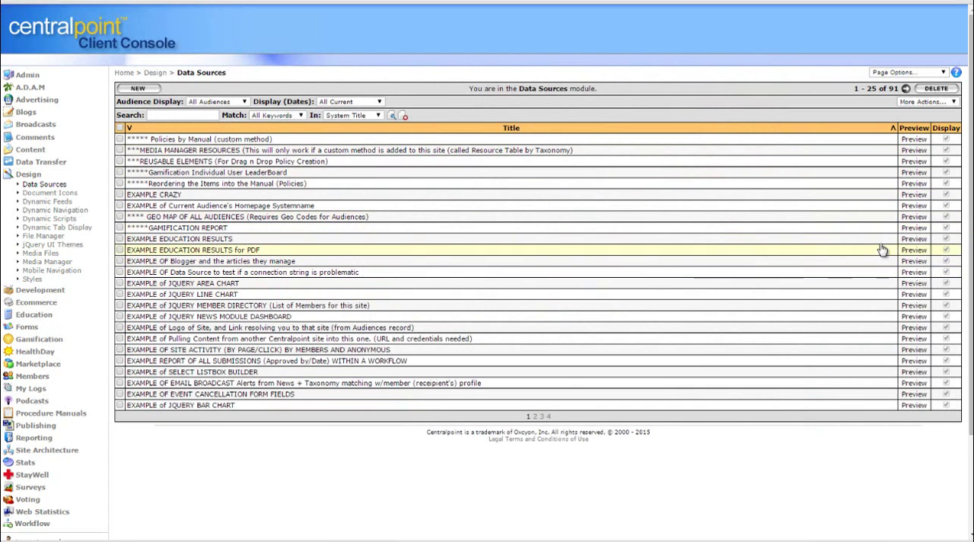
pyautogui.click(910, 286)
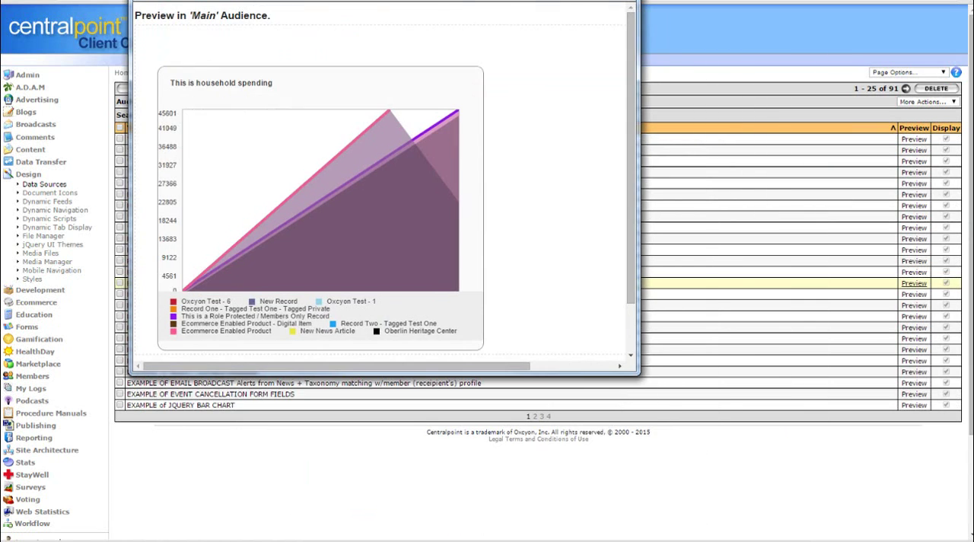
pyautogui.scroll(-1, 629, 101)
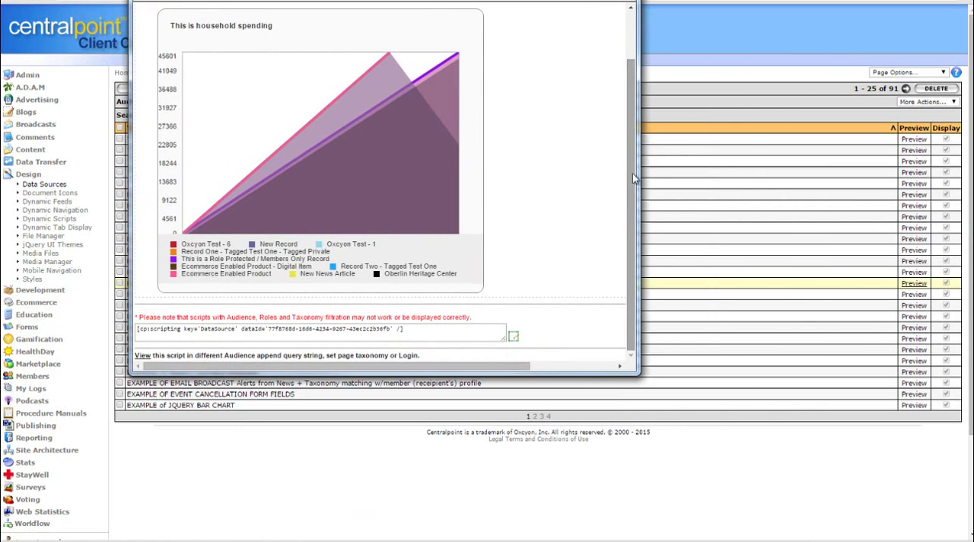
pyautogui.click(625, 1)
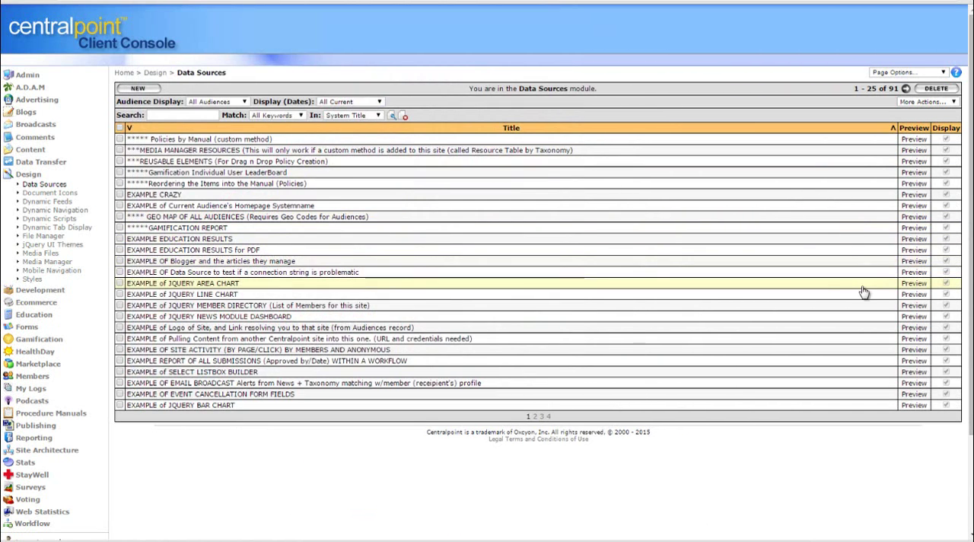
# Preview the EXAMPLE of JQUERY LINE CHART data source, look over its household spending chart and close the preview
pyautogui.click(913, 295)
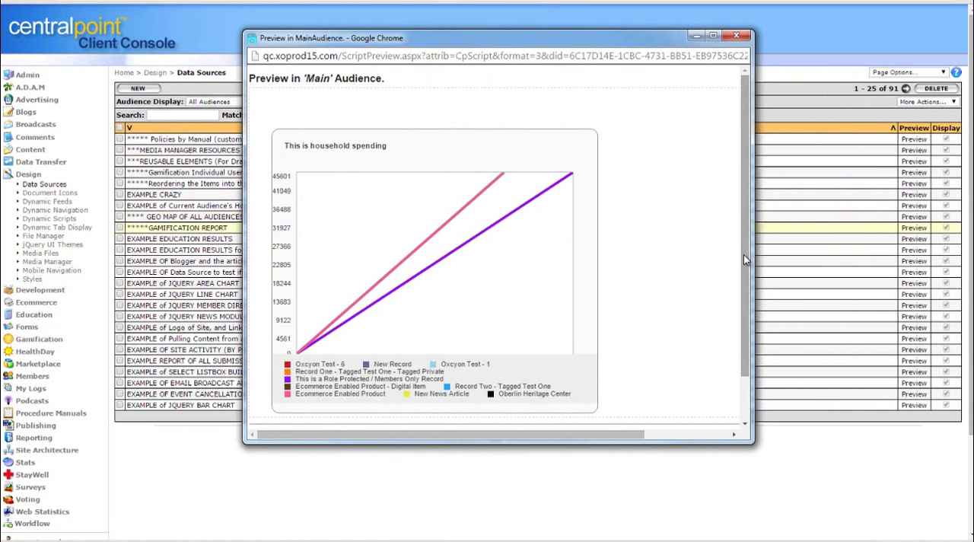
pyautogui.scroll(-1, 744, 254)
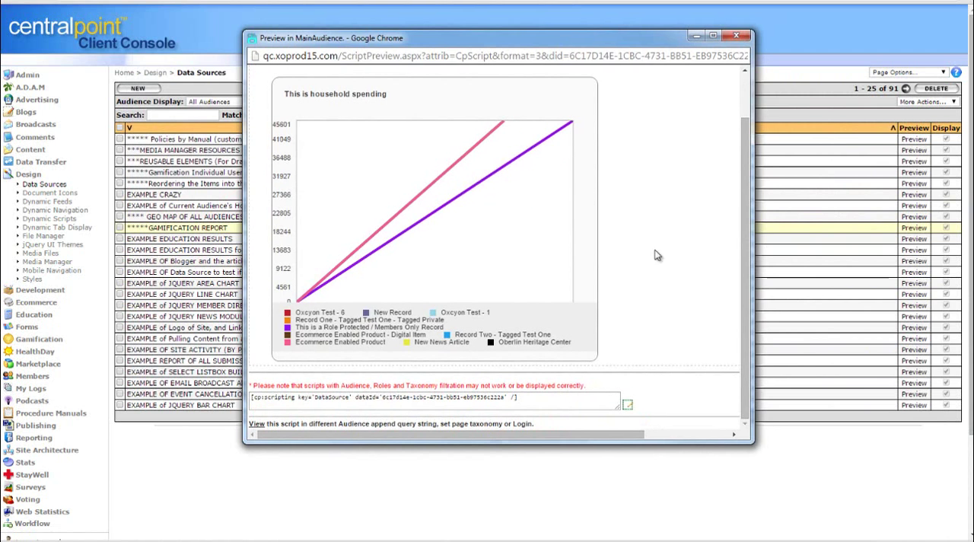
pyautogui.click(736, 35)
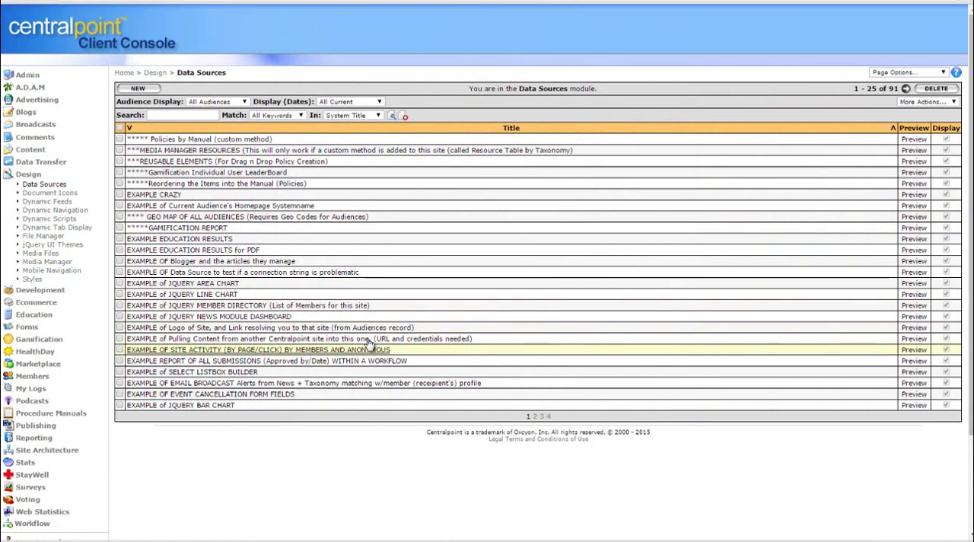
# Open the EXAMPLE of JQUERY LINE CHART record and review its select command and jQuery Chart formatting settings
pyautogui.click(173, 295)
pyautogui.moveTo(827, 244); pyautogui.dragTo(116, 243)
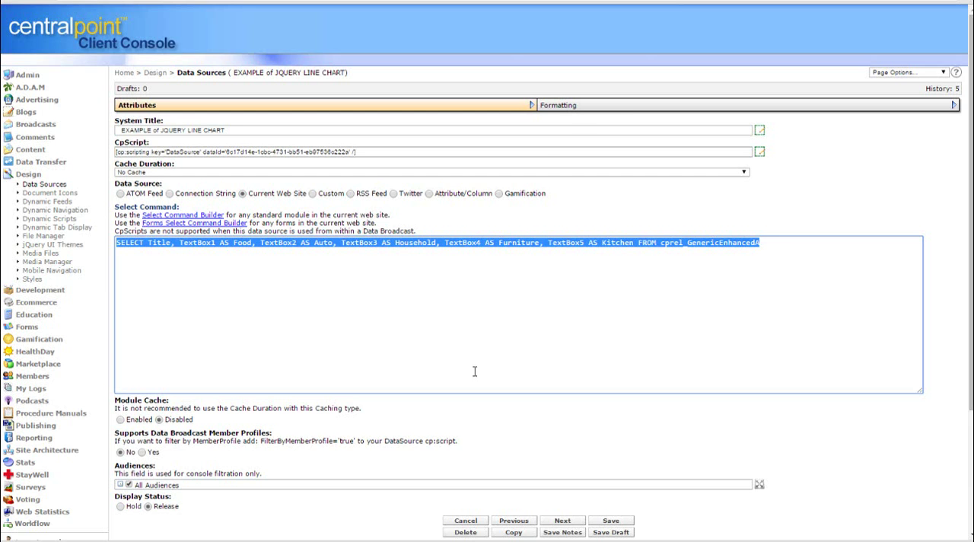
pyautogui.click(595, 109)
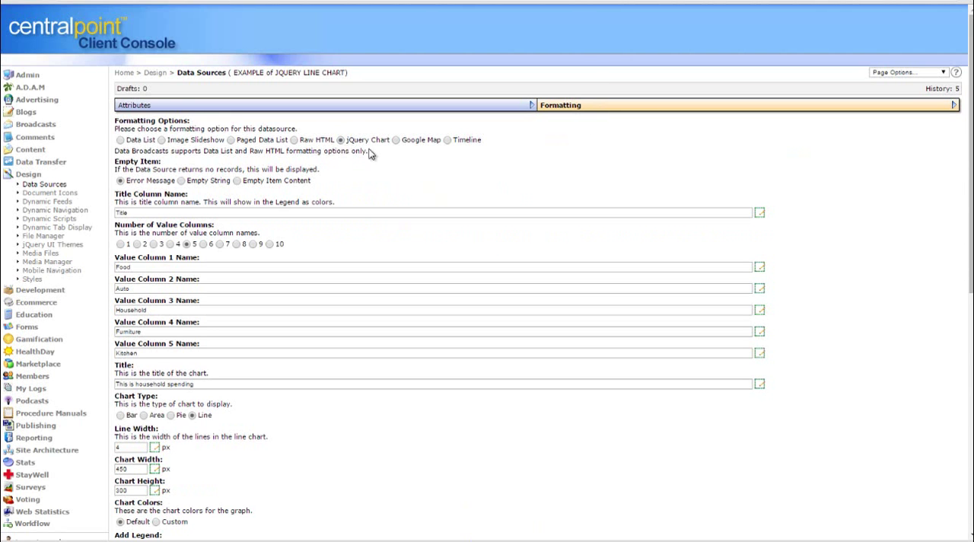
pyautogui.moveTo(971, 156); pyautogui.dragTo(971, 166)
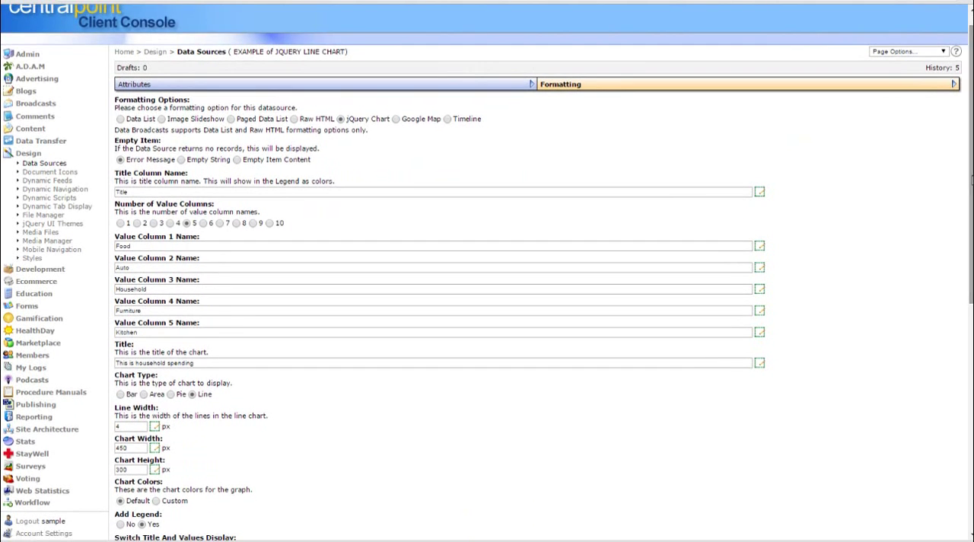
# Open the EXAMPLE of JQUERY MEMBER DIRECTORY record from the data sources list and examine its select command
pyautogui.click(45, 164)
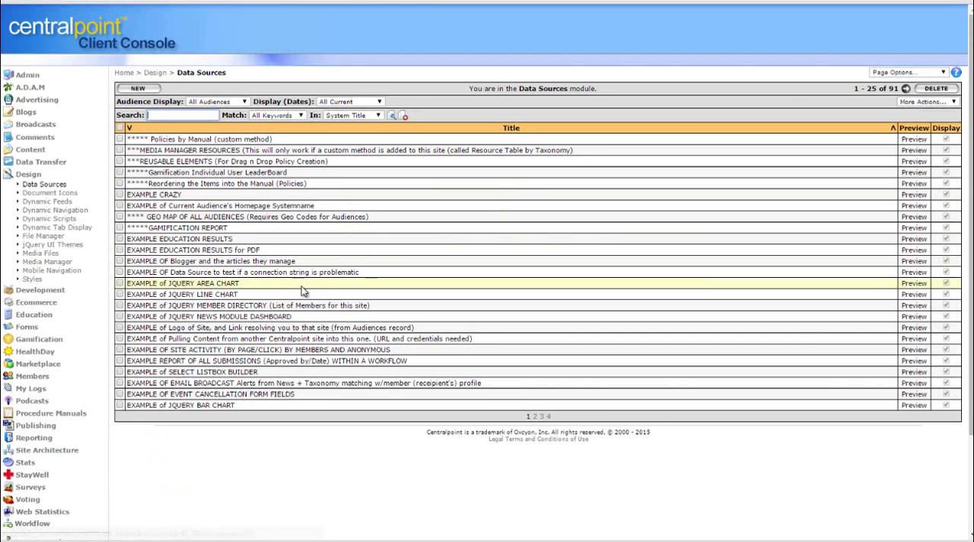
pyautogui.click(275, 305)
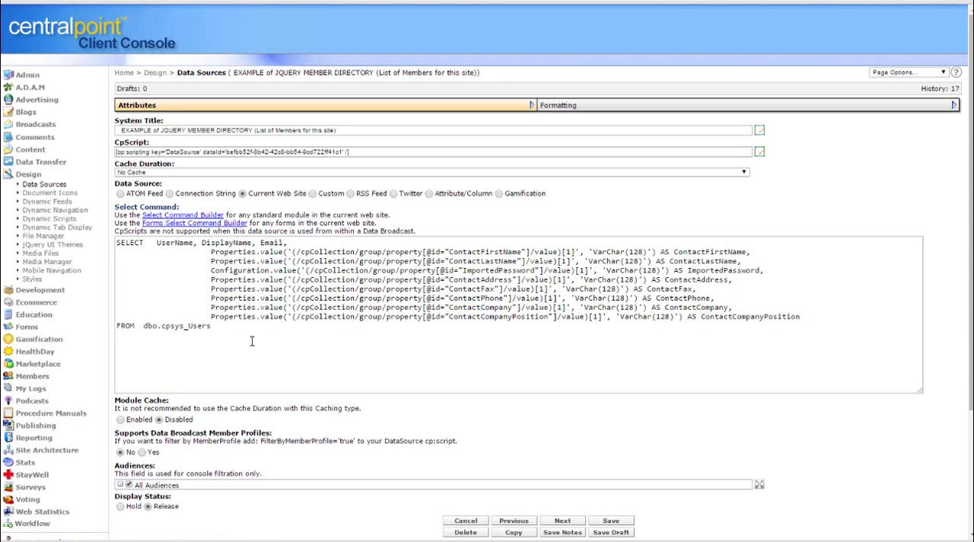
pyautogui.moveTo(232, 334); pyautogui.dragTo(76, 236)
pyautogui.click(409, 362)
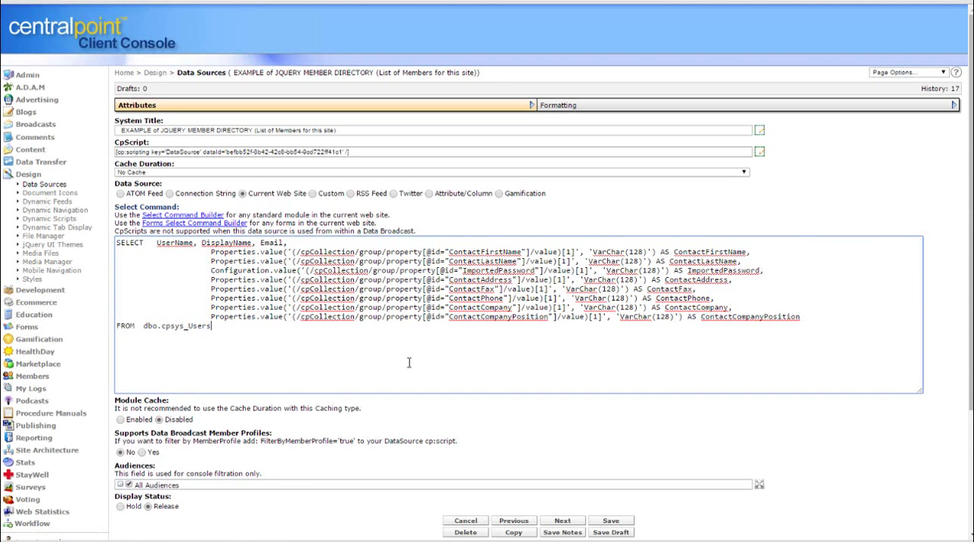
pyautogui.moveTo(199, 325); pyautogui.dragTo(89, 239)
pyautogui.click(358, 338)
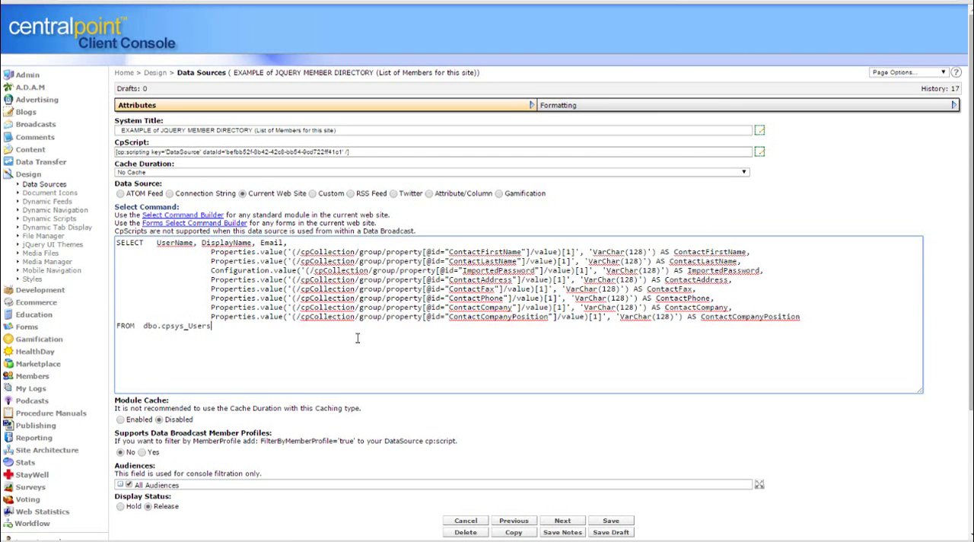
# Review the member directory's Raw HTML formatting, including its template content and item content
pyautogui.click(660, 108)
pyautogui.scroll(-4, 661, 122)
pyautogui.scroll(-3, 957, 327)
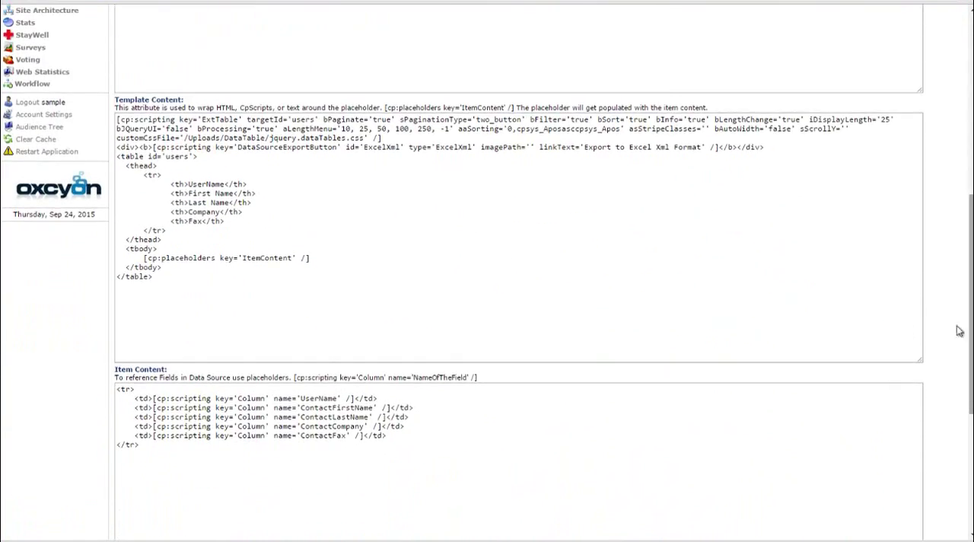
pyautogui.click(506, 248)
pyautogui.hotkey('ctrl', 'a')
pyautogui.click(507, 248)
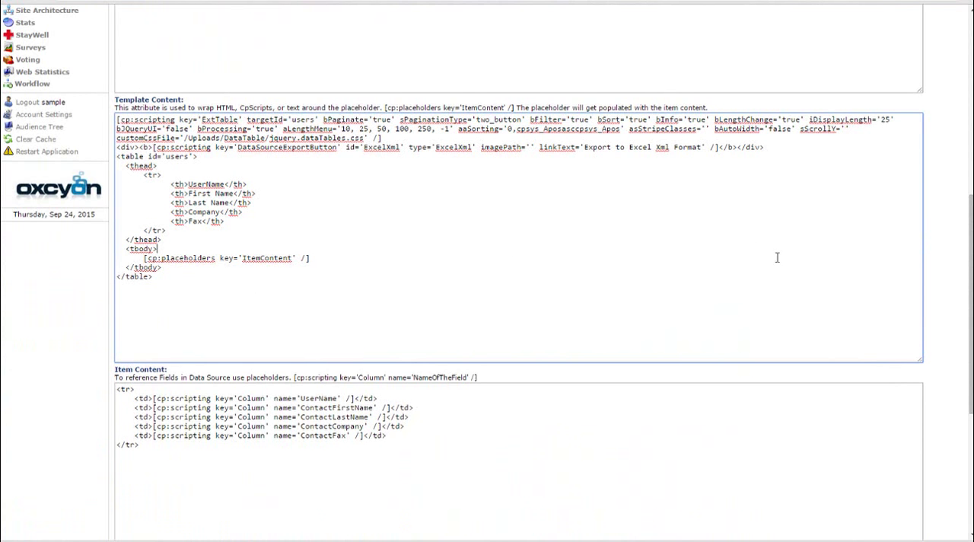
pyautogui.scroll(10, 939, 196)
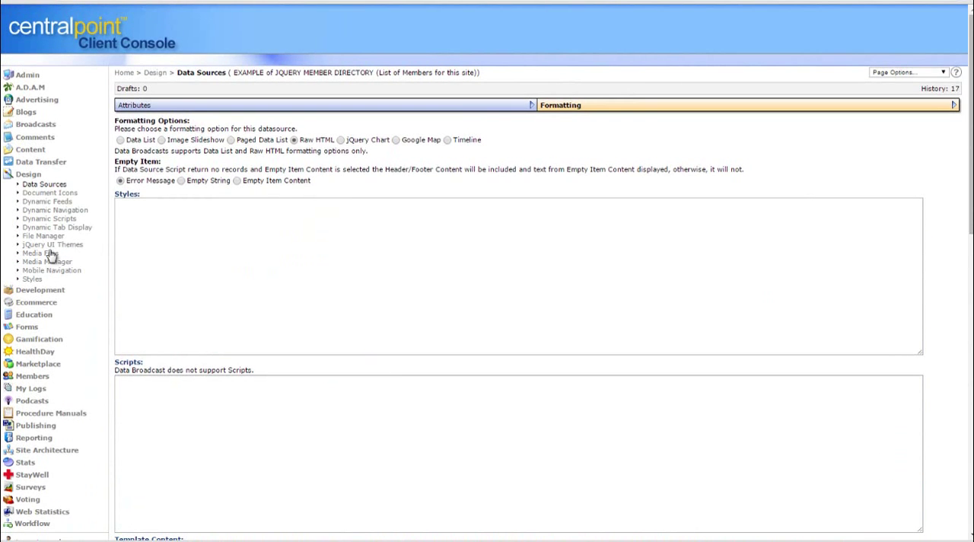
# Start a new data source and set its system title to NewReport12345
pyautogui.click(44, 185)
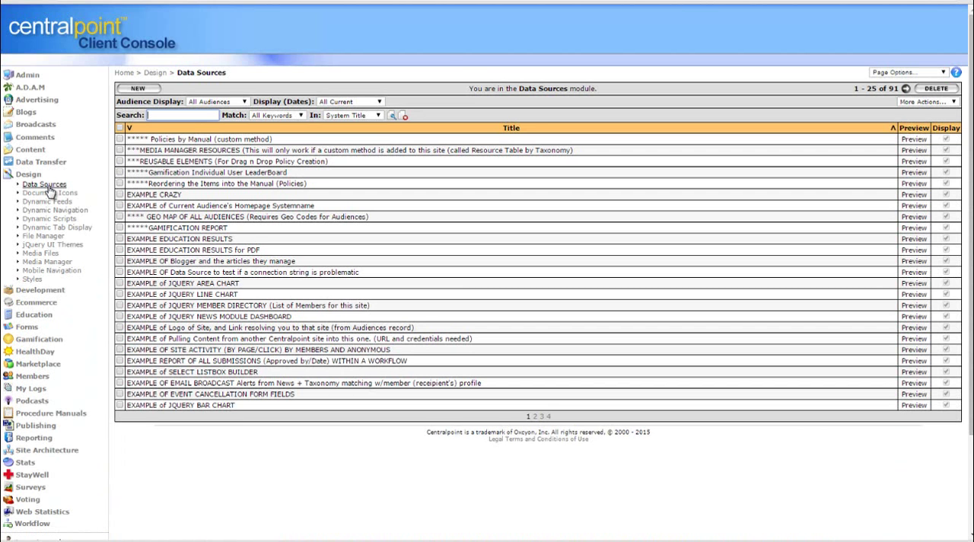
pyautogui.click(139, 90)
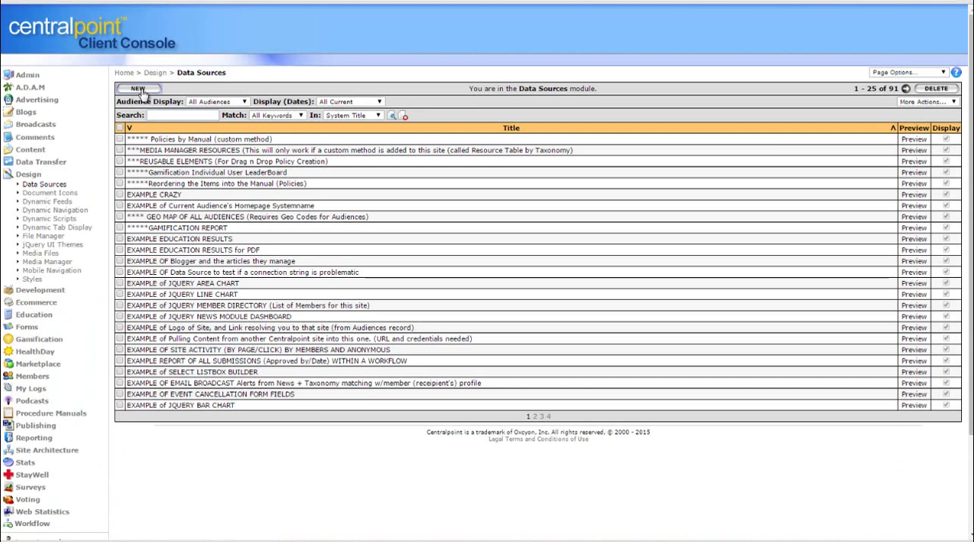
pyautogui.click(196, 116)
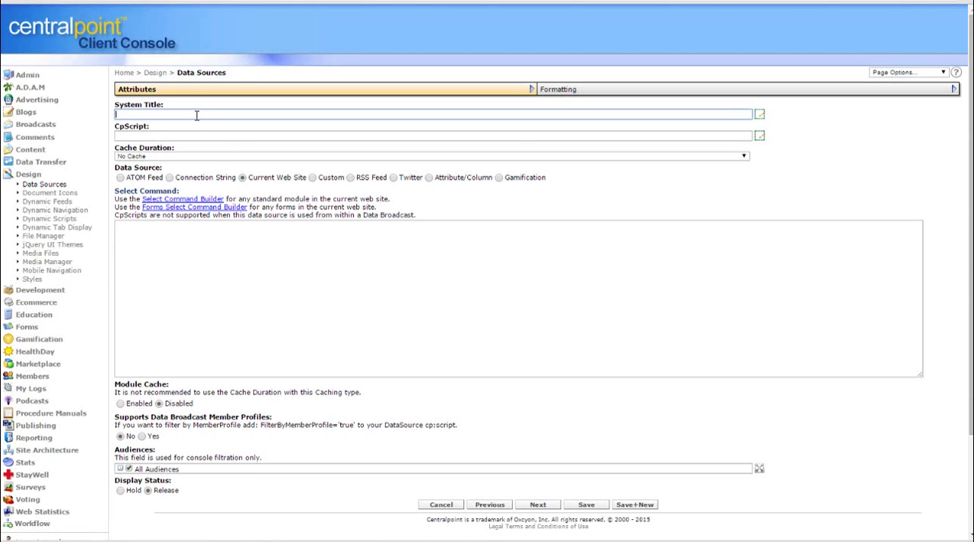
pyautogui.write('NewReport12345')
pyautogui.click(701, 206)
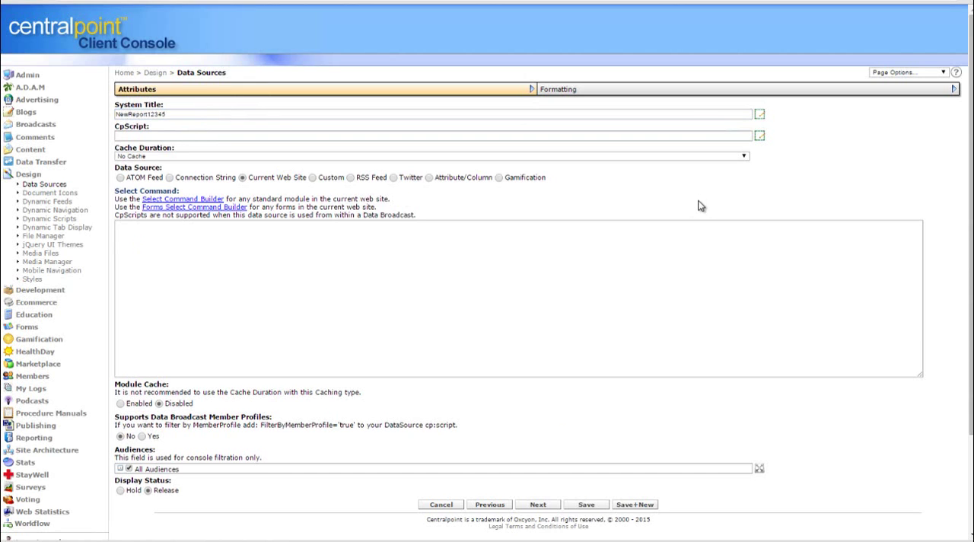
# Generate a select command for the Generic Enhanced A module in the Select Command Builder and examine it before closing the builder
pyautogui.click(187, 202)
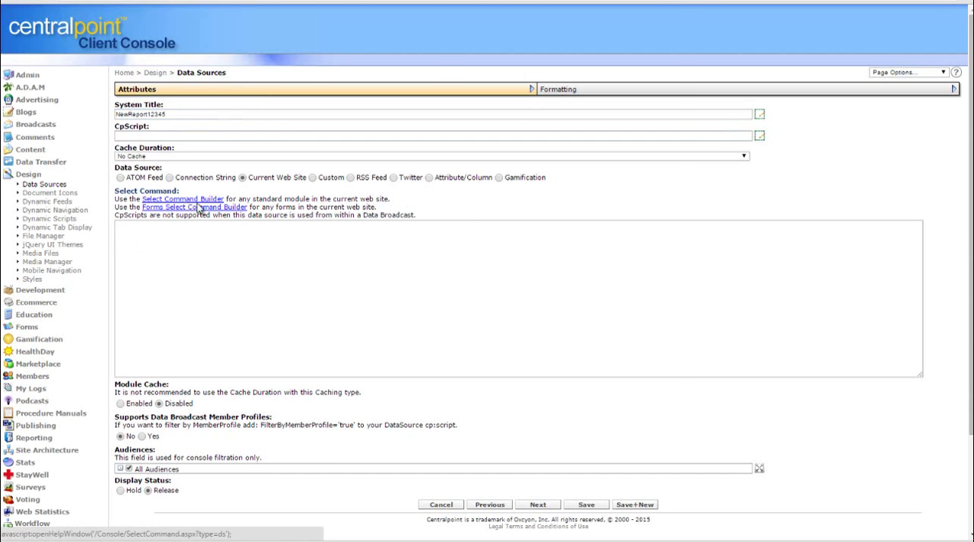
pyautogui.click(398, 44)
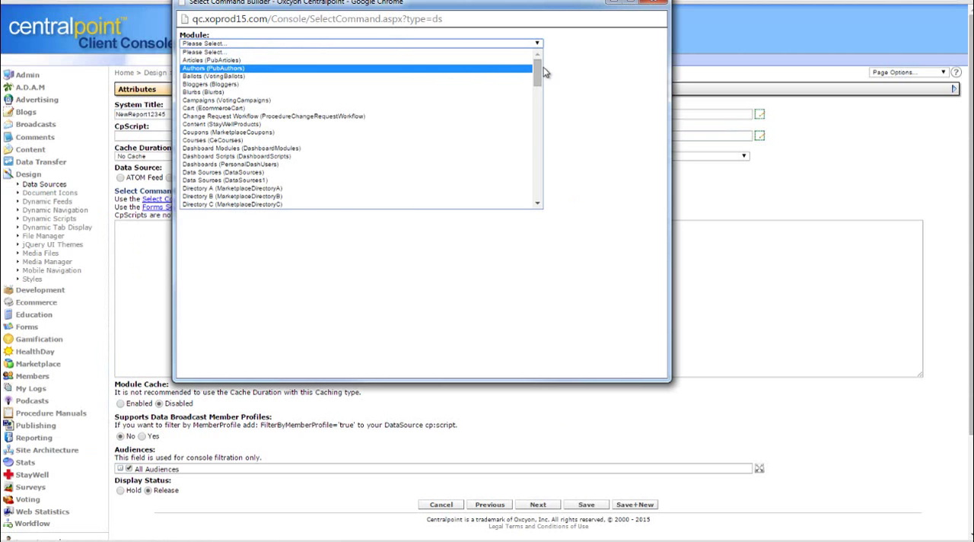
pyautogui.moveTo(537, 73); pyautogui.dragTo(533, 105)
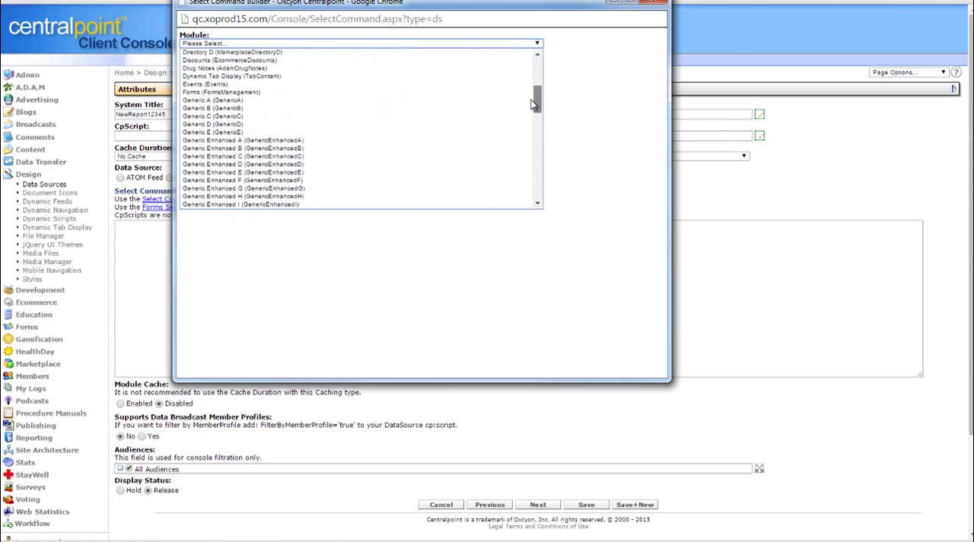
pyautogui.click(454, 141)
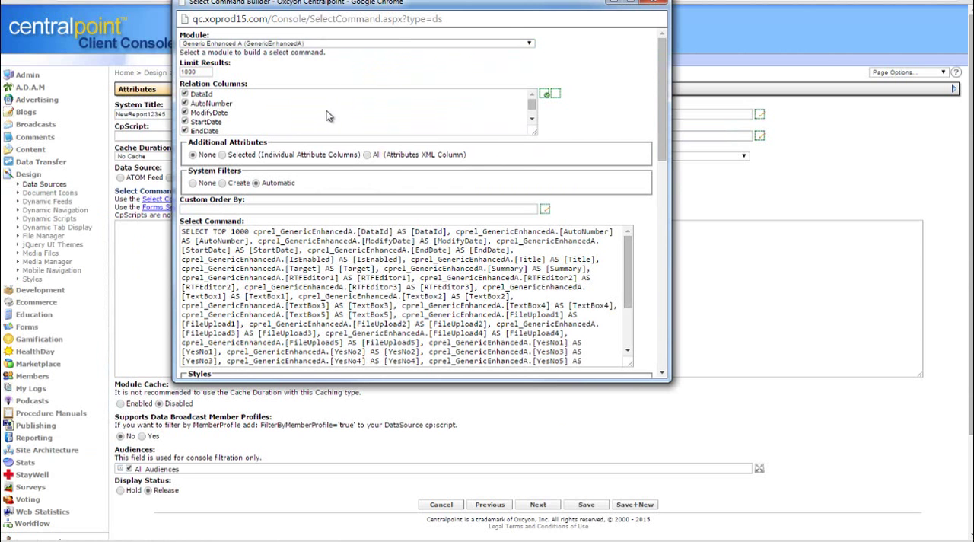
pyautogui.moveTo(662, 134); pyautogui.dragTo(661, 199)
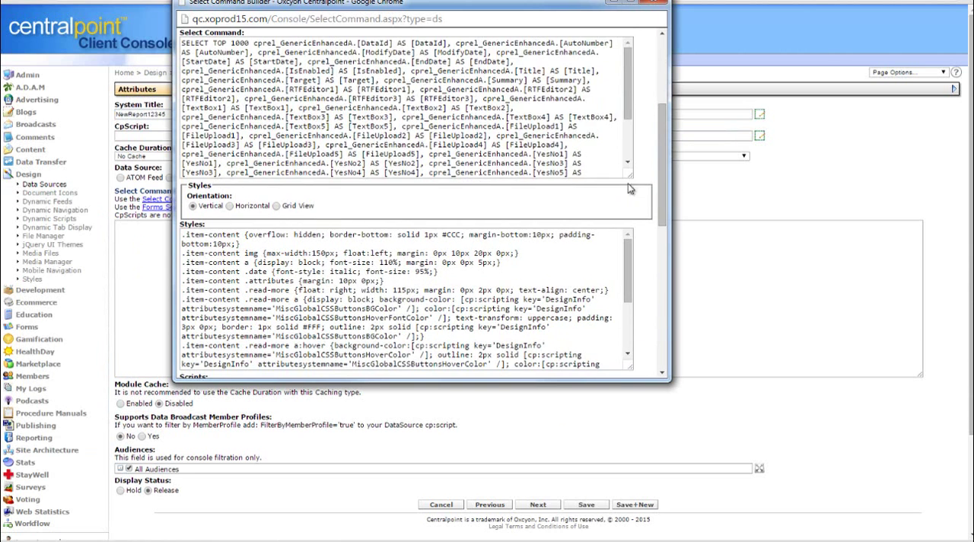
pyautogui.click(599, 167)
pyautogui.moveTo(599, 168); pyautogui.dragTo(212, 48)
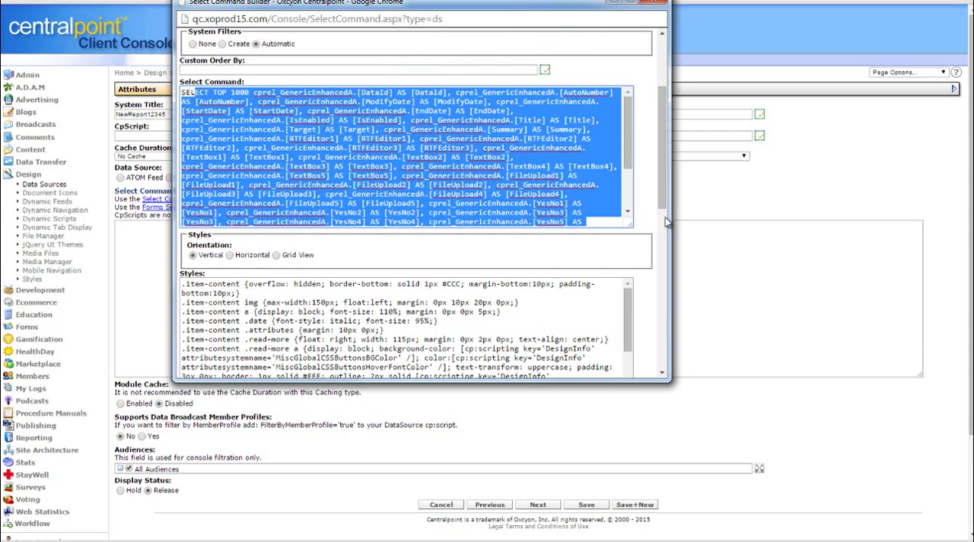
pyautogui.click(656, 3)
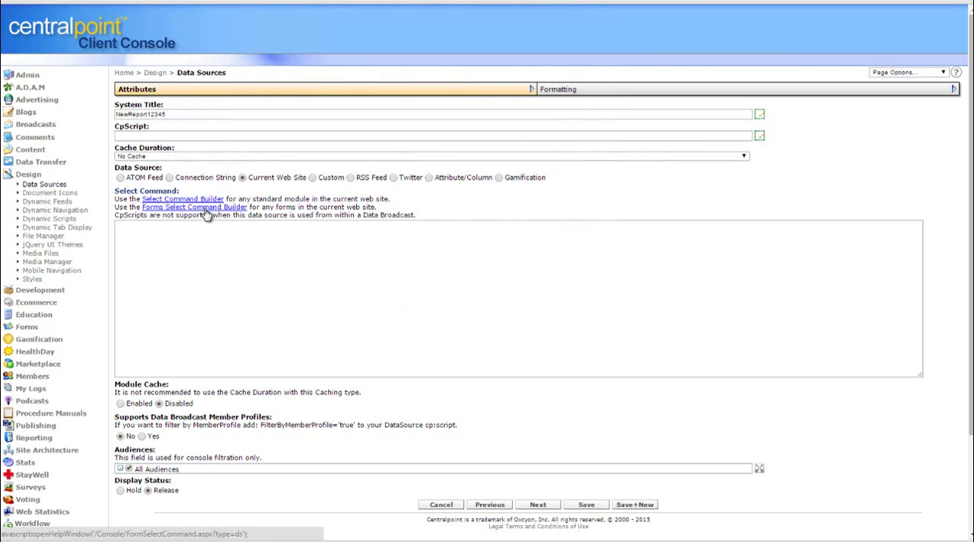
# Open the Forms Select Command Builder and choose the QC MEMBER REGISTRATION FORM as its form
pyautogui.click(209, 211)
pyautogui.moveTo(916, 264); pyautogui.dragTo(417, 76)
pyautogui.click(446, 110)
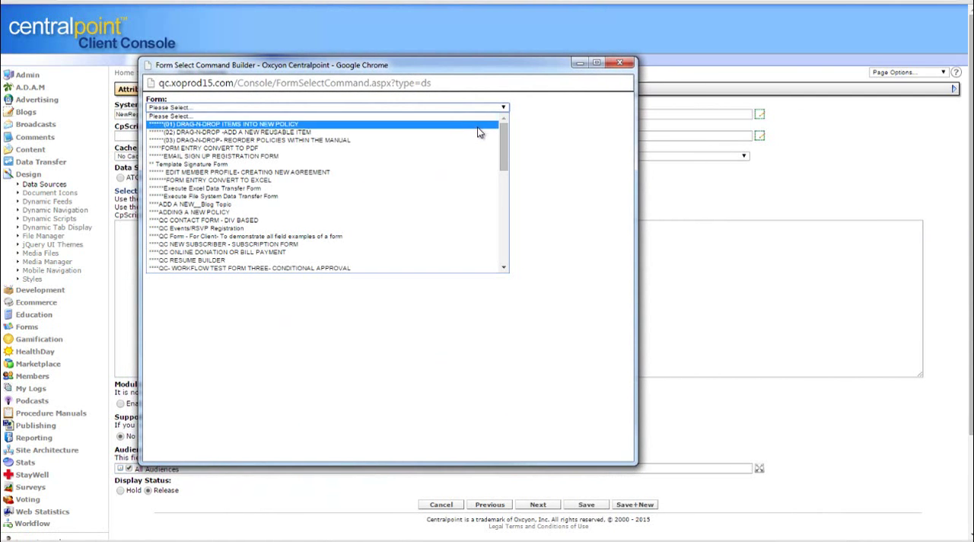
pyautogui.moveTo(501, 139); pyautogui.dragTo(510, 166)
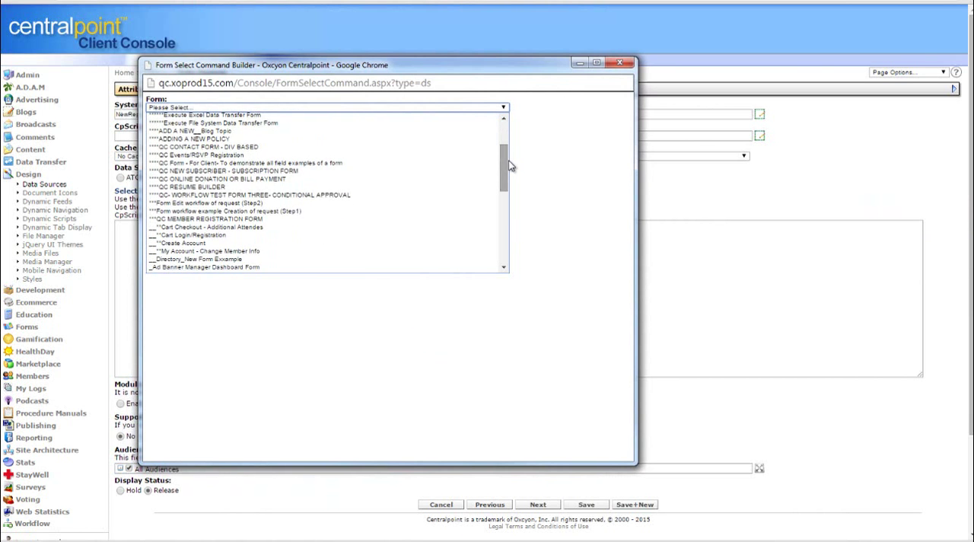
pyautogui.click(338, 222)
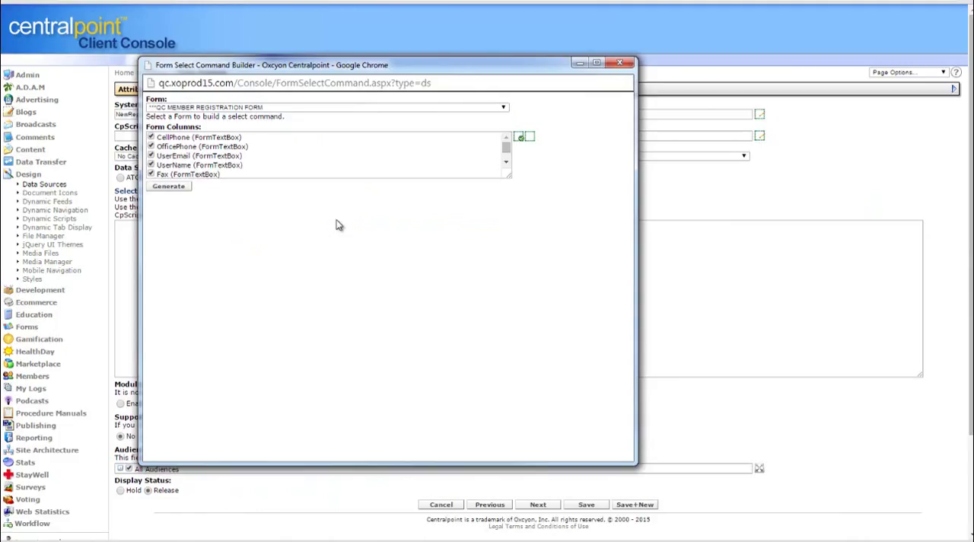
# Exclude unneeded form columns, including Province, TaxonomyItem and NameTitles, and generate the form's select command
pyautogui.moveTo(510, 175); pyautogui.dragTo(529, 356)
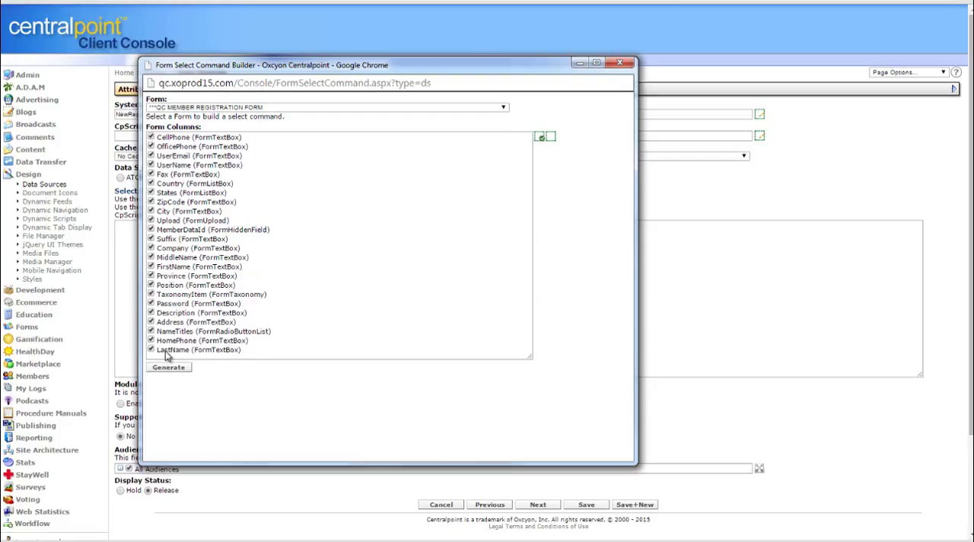
pyautogui.click(151, 276)
pyautogui.click(151, 295)
pyautogui.click(151, 331)
pyautogui.click(180, 370)
pyautogui.click(178, 370)
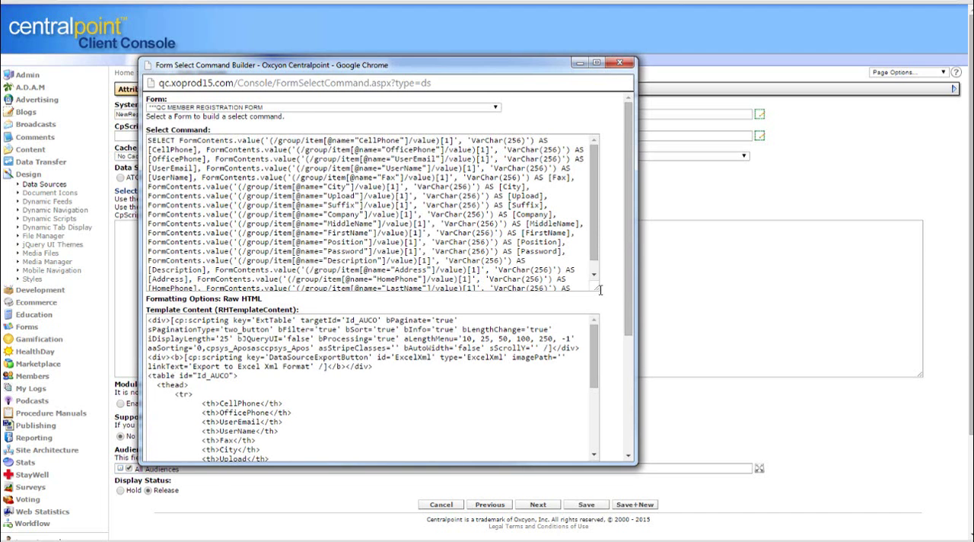
# Enlarge the generated select command and template content boxes and examine the generated code and item content
pyautogui.moveTo(597, 294); pyautogui.dragTo(599, 352)
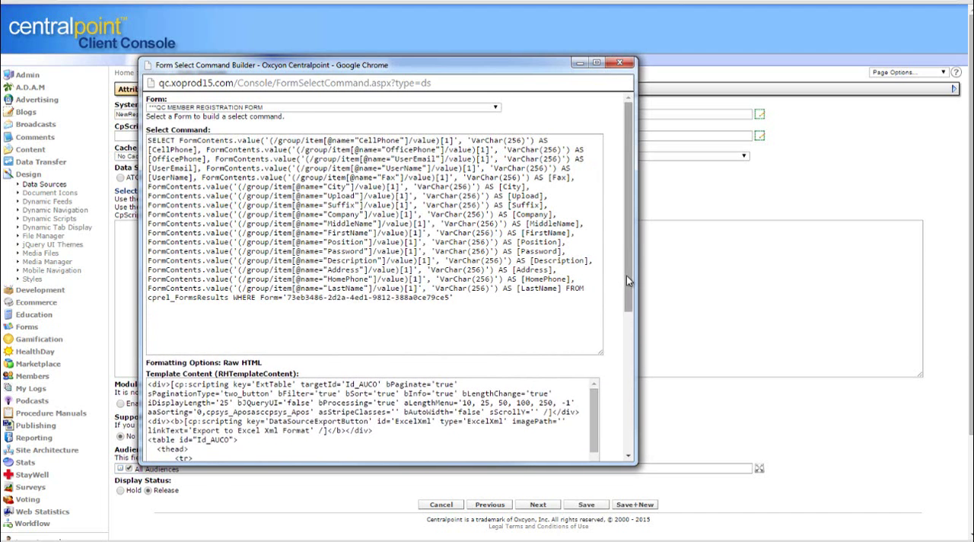
pyautogui.moveTo(626, 276); pyautogui.dragTo(624, 343)
pyautogui.scroll(-3, 624, 343)
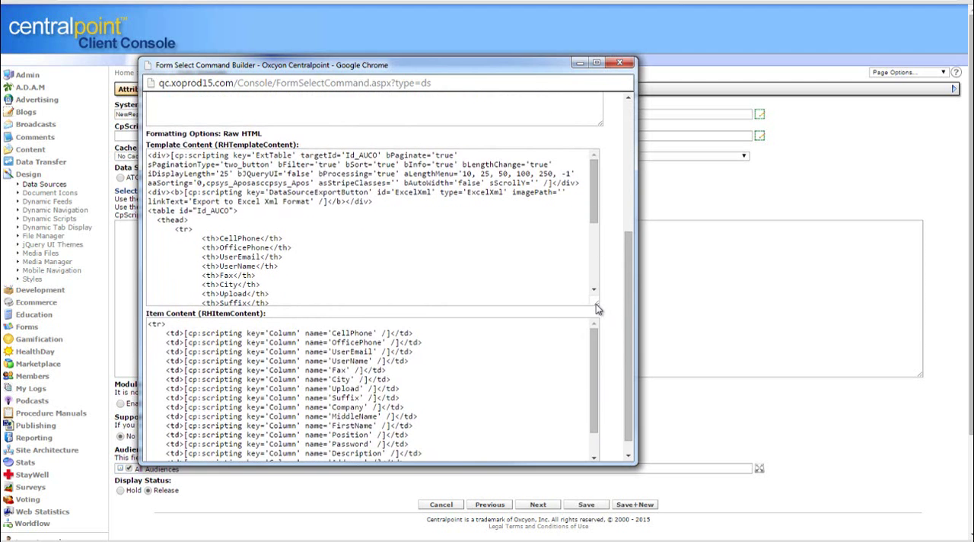
pyautogui.moveTo(596, 304); pyautogui.dragTo(602, 362)
pyautogui.moveTo(626, 392); pyautogui.dragTo(625, 273)
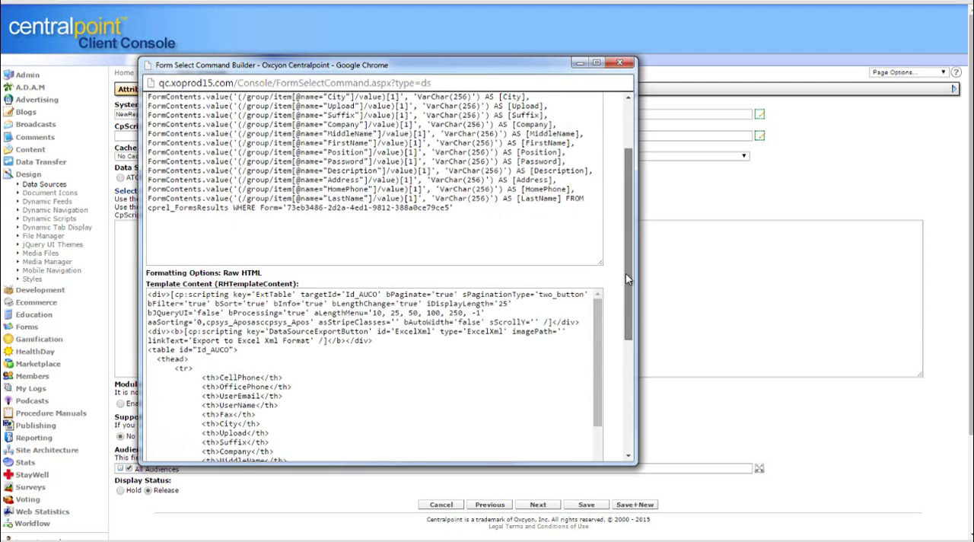
# Copy the generated form select command into the new data source's Select Command field
pyautogui.moveTo(509, 320); pyautogui.dragTo(526, 116)
pyautogui.hotkey('ctrl', 'c')
pyautogui.moveTo(422, 59); pyautogui.dragTo(0, 61)
pyautogui.click(470, 235)
pyautogui.hotkey('ctrl', 'v')
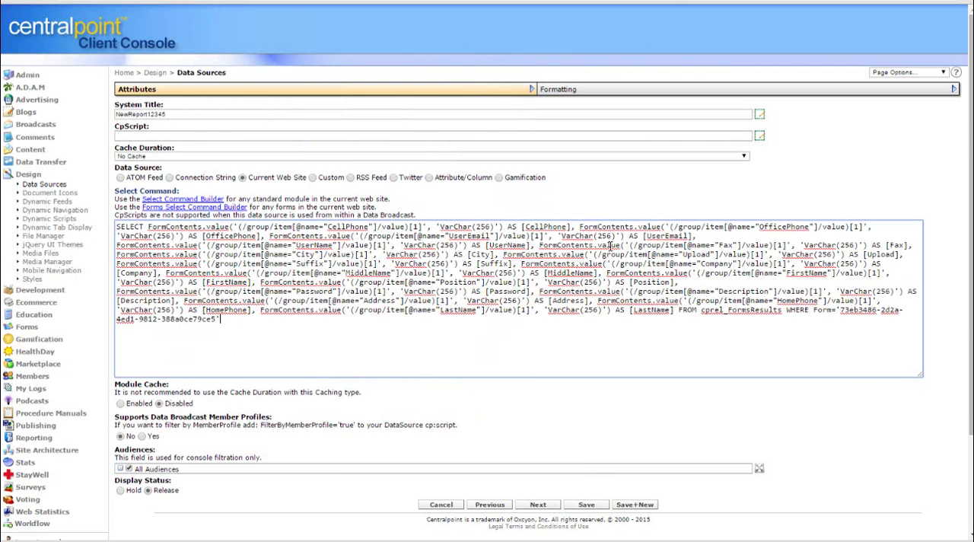
pyautogui.hotkey('ctrl', 'a')
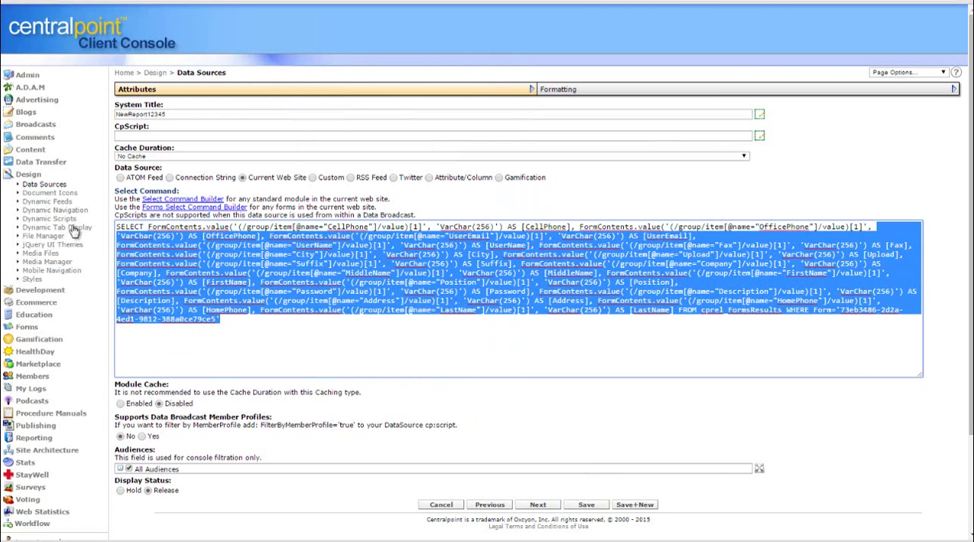
pyautogui.click(388, 341)
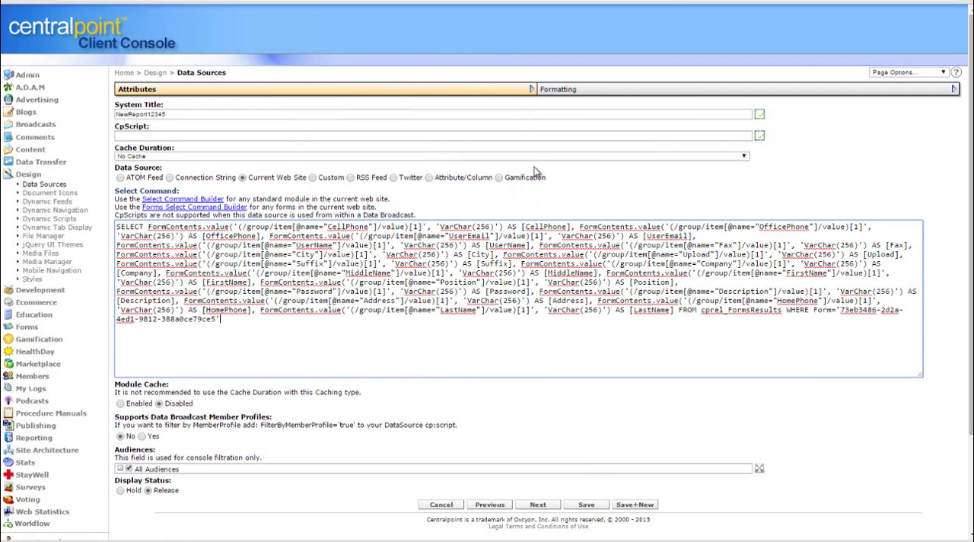
# Replace the default Template Content in the data source's Raw HTML formatting with the template content generated by the form builder
pyautogui.click(643, 93)
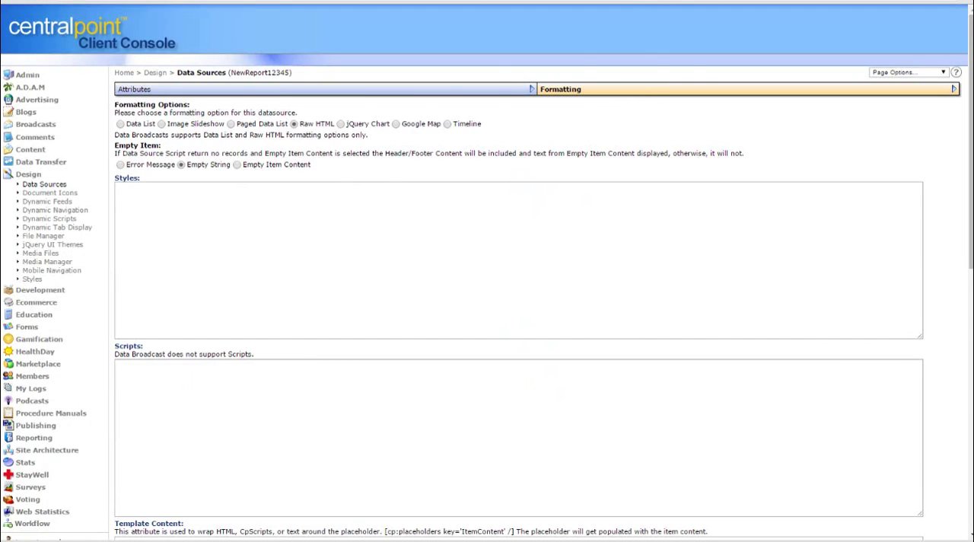
pyautogui.moveTo(2, 84); pyautogui.dragTo(653, 61)
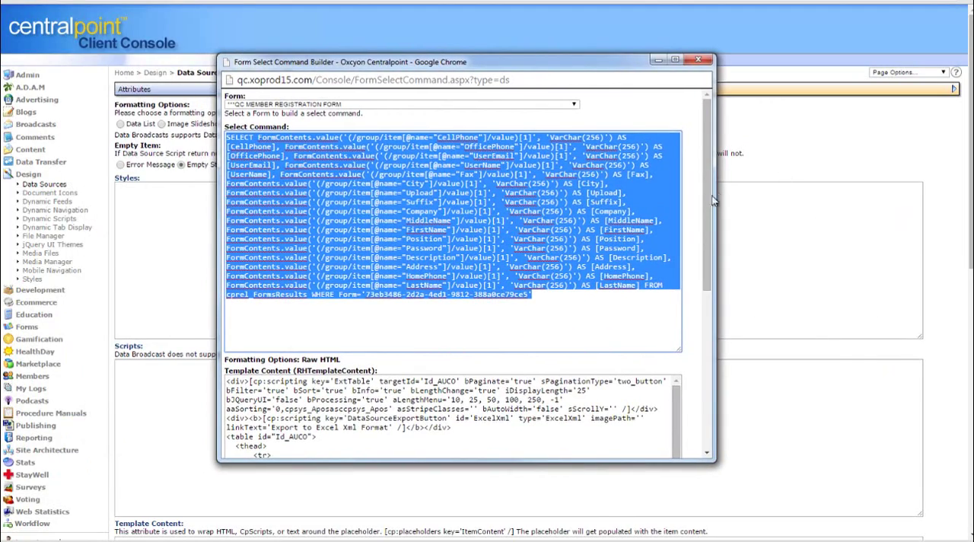
pyautogui.moveTo(709, 200); pyautogui.dragTo(714, 323)
pyautogui.click(566, 291)
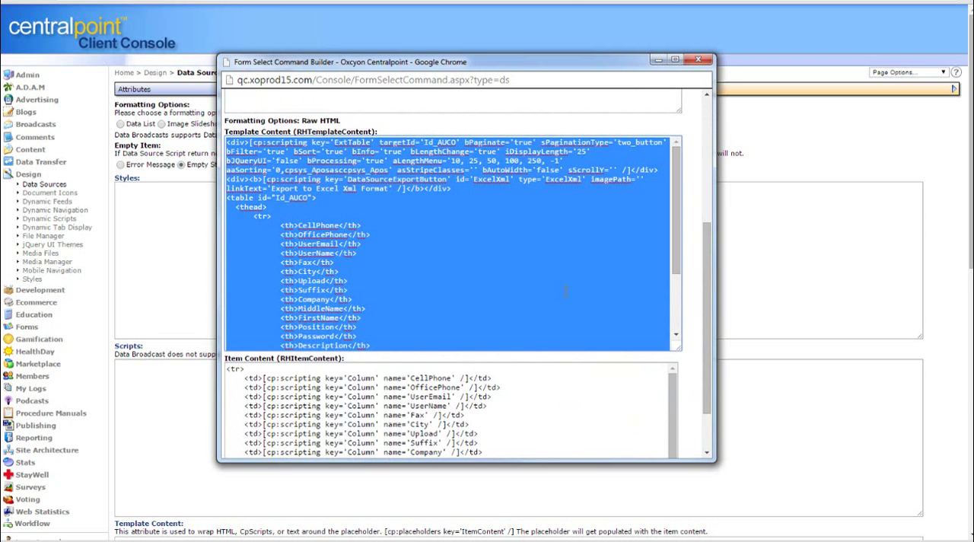
pyautogui.moveTo(227, 131); pyautogui.dragTo(297, 131)
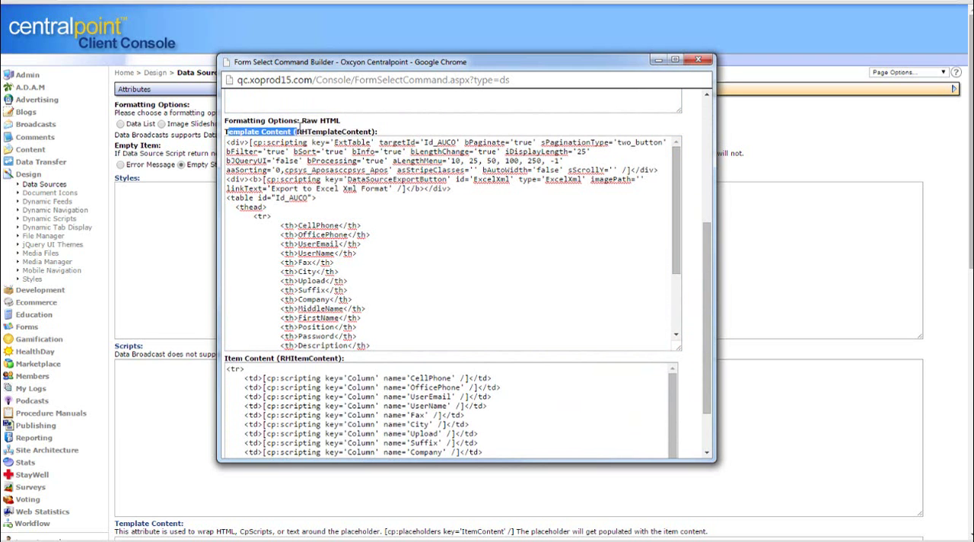
pyautogui.moveTo(625, 61); pyautogui.dragTo(1, 61)
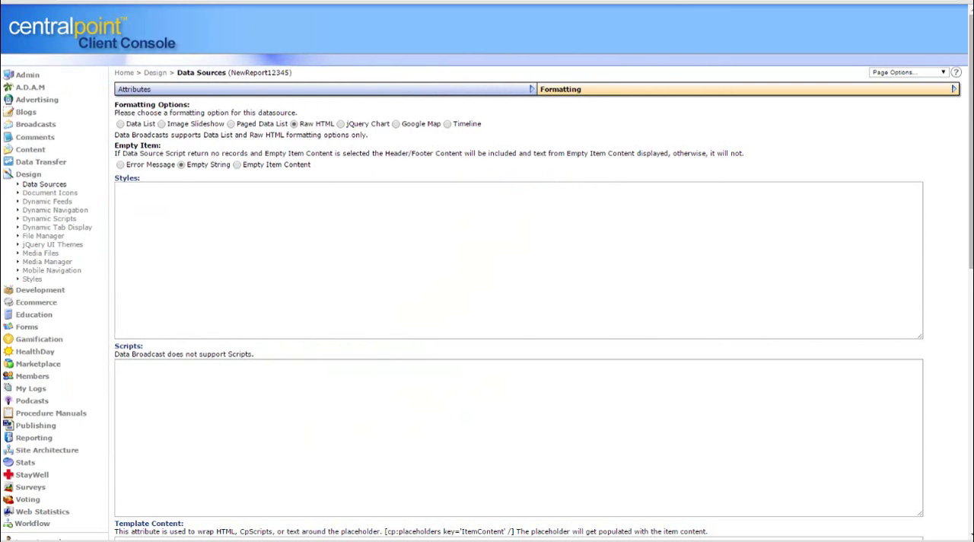
pyautogui.scroll(-5, 968, 191)
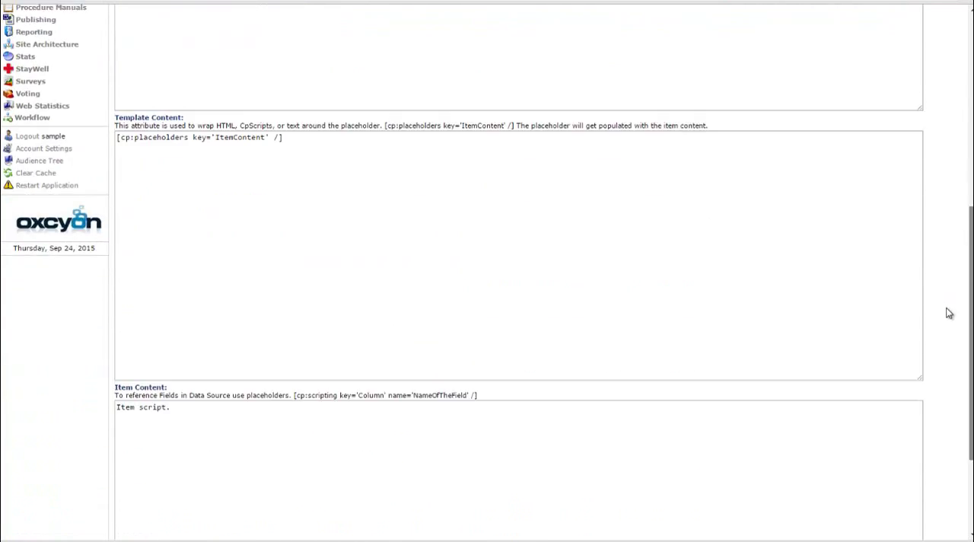
pyautogui.click(337, 105)
pyautogui.hotkey('ctrl', 'a')
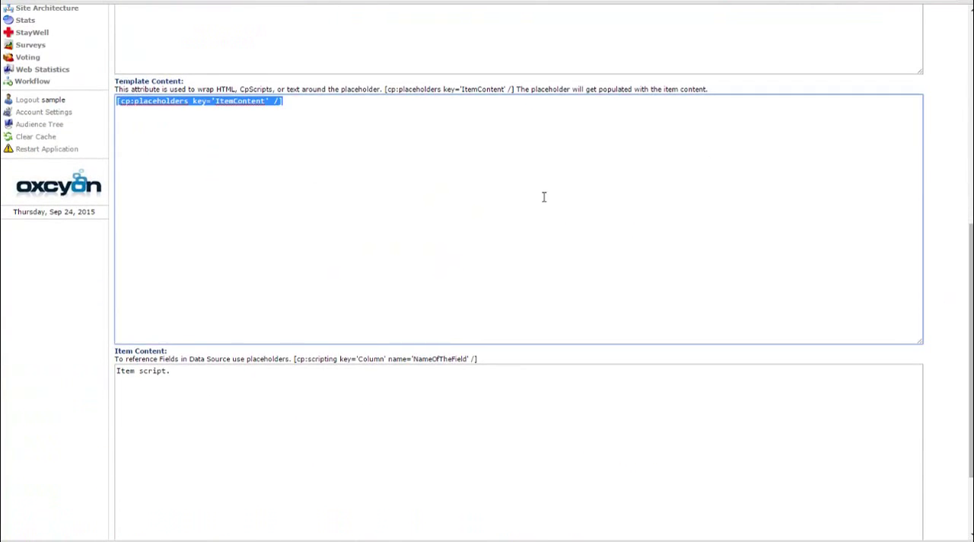
pyautogui.hotkey('ctrl', 'v')
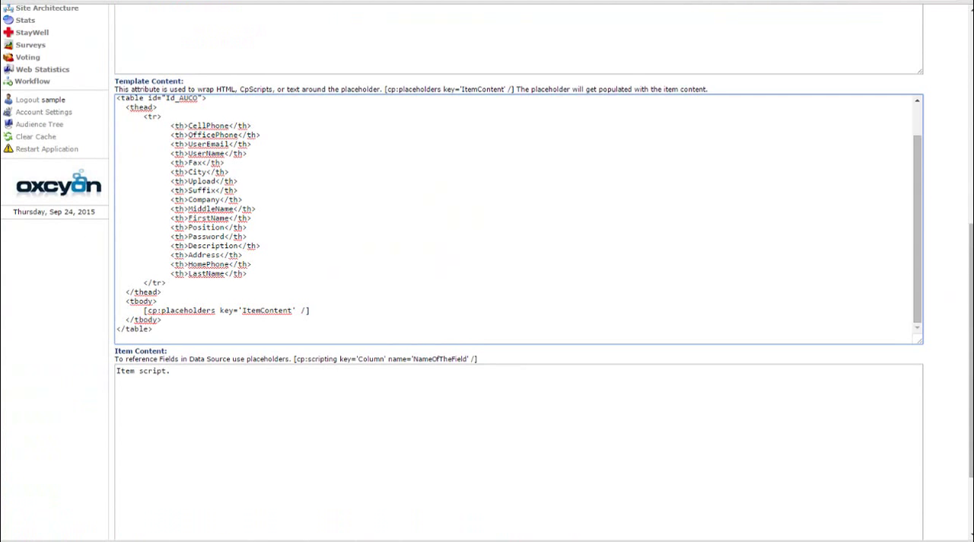
# Replace the default Item Content with the item content generated by the form builder and save the data source
pyautogui.moveTo(0, 48); pyautogui.dragTo(526, 36)
pyautogui.moveTo(668, 226); pyautogui.dragTo(668, 262)
pyautogui.click(555, 386)
pyautogui.hotkey('ctrl', 'a')
pyautogui.hotkey('ctrl', 'c')
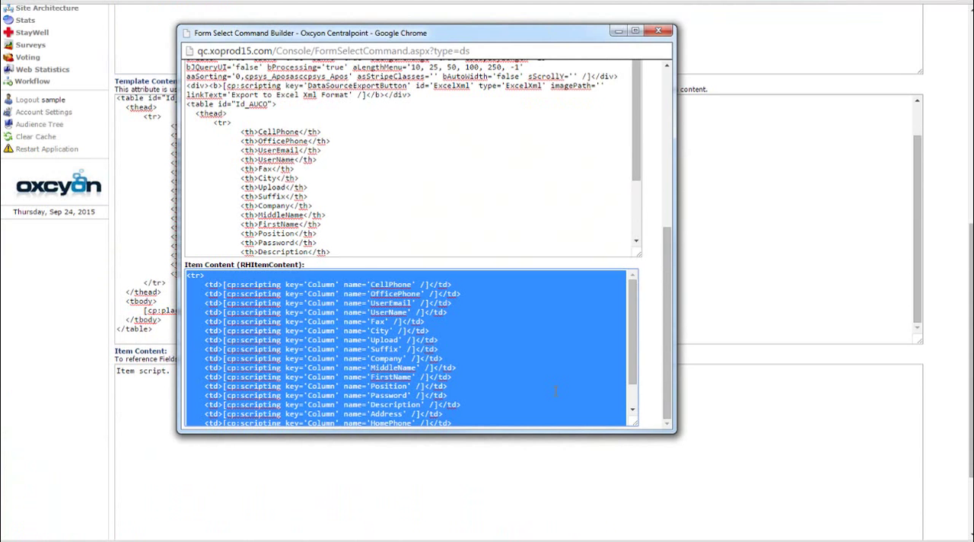
pyautogui.click(820, 453)
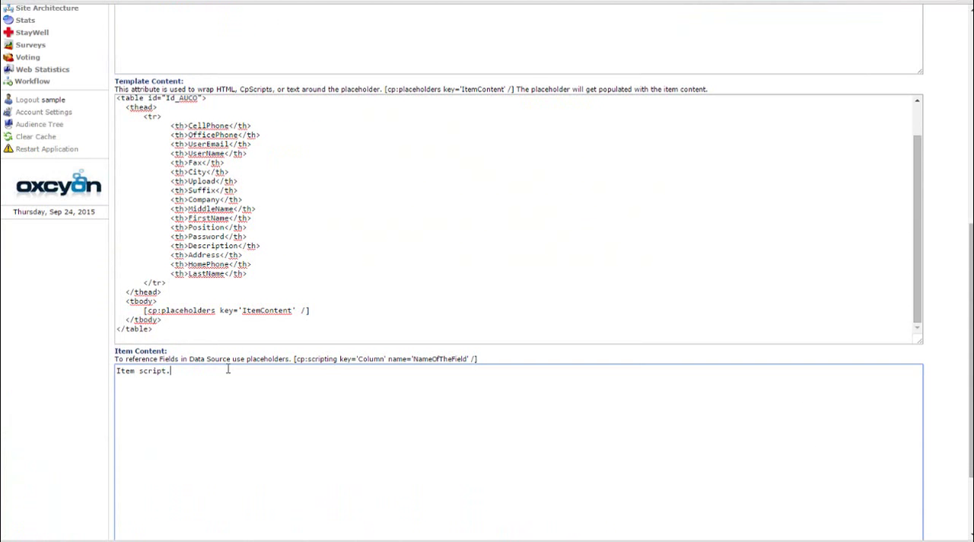
pyautogui.hotkey('ctrl', 'a')
pyautogui.hotkey('ctrl', 'v')
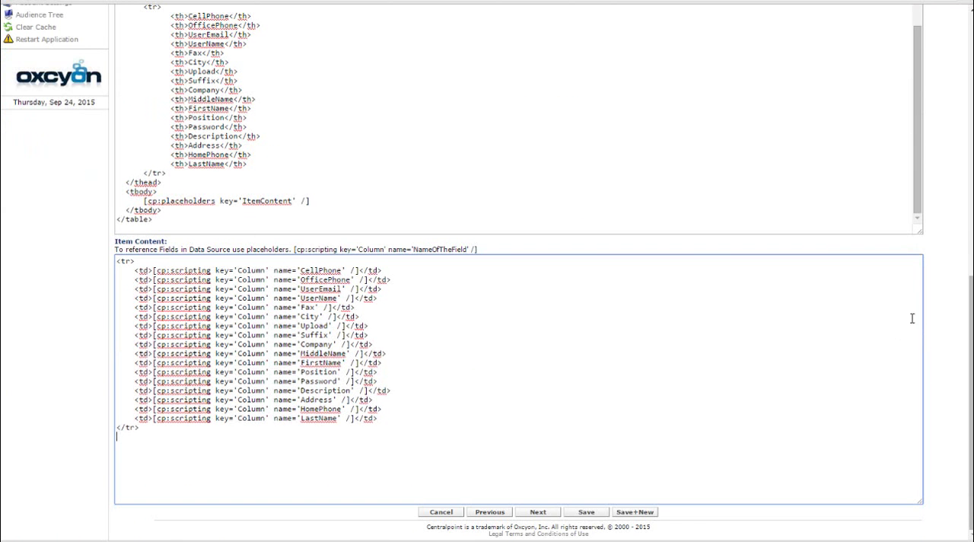
pyautogui.click(590, 514)
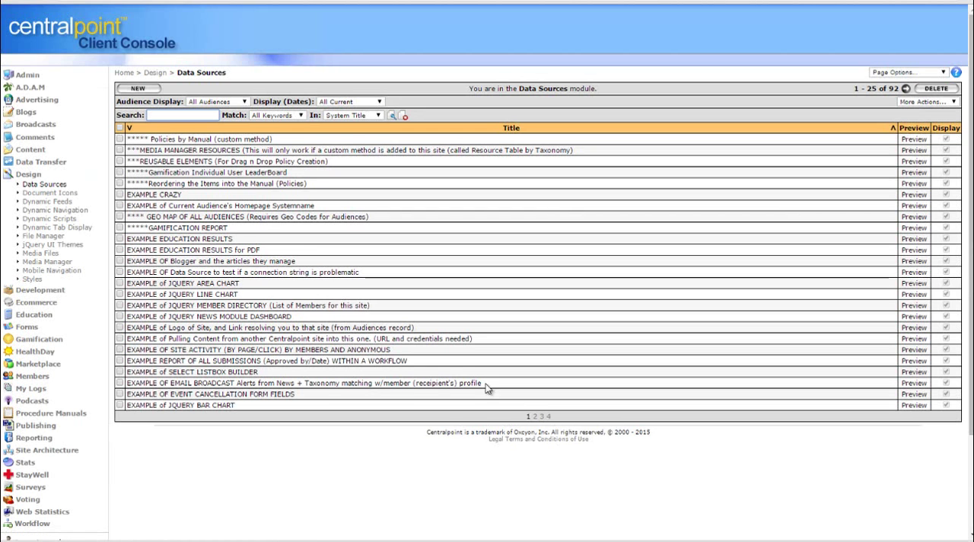
# Search the data sources list by system title for 1234
pyautogui.click(178, 121)
pyautogui.write('1234')
pyautogui.press('Return')
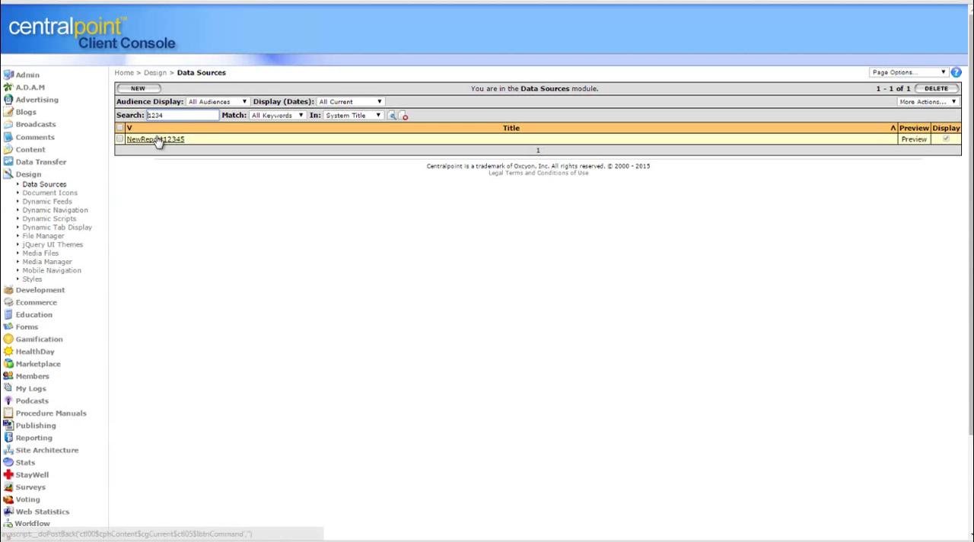
# Preview the NewReport12345 data source, widen the preview window and sort the report table by MiddleName
pyautogui.click(915, 140)
pyautogui.moveTo(944, 265); pyautogui.dragTo(426, 32)
pyautogui.click(621, 163)
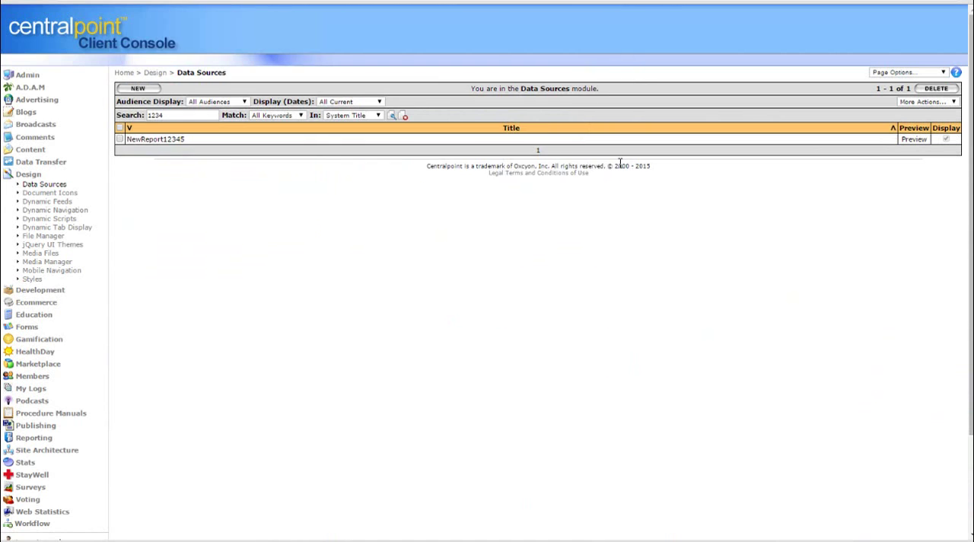
pyautogui.click(914, 141)
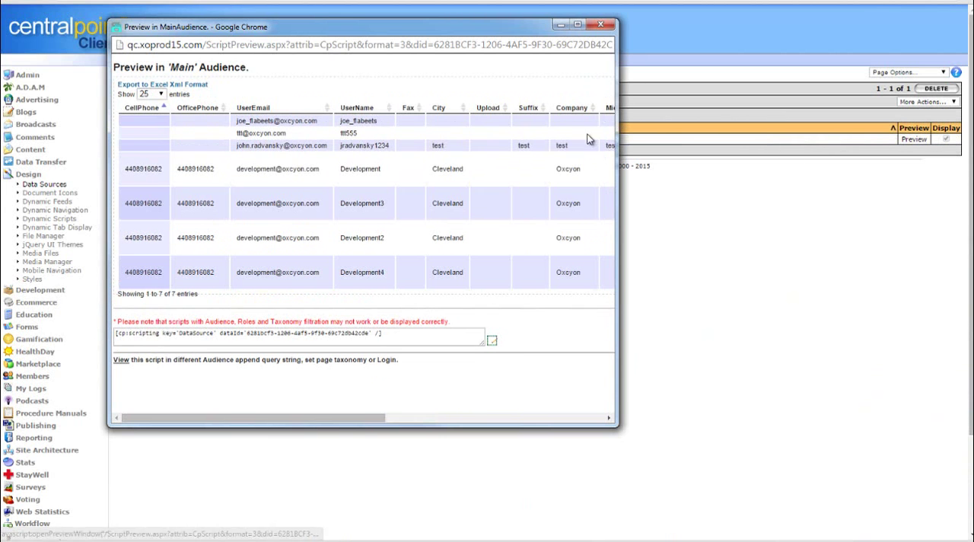
pyautogui.moveTo(620, 160); pyautogui.dragTo(879, 171)
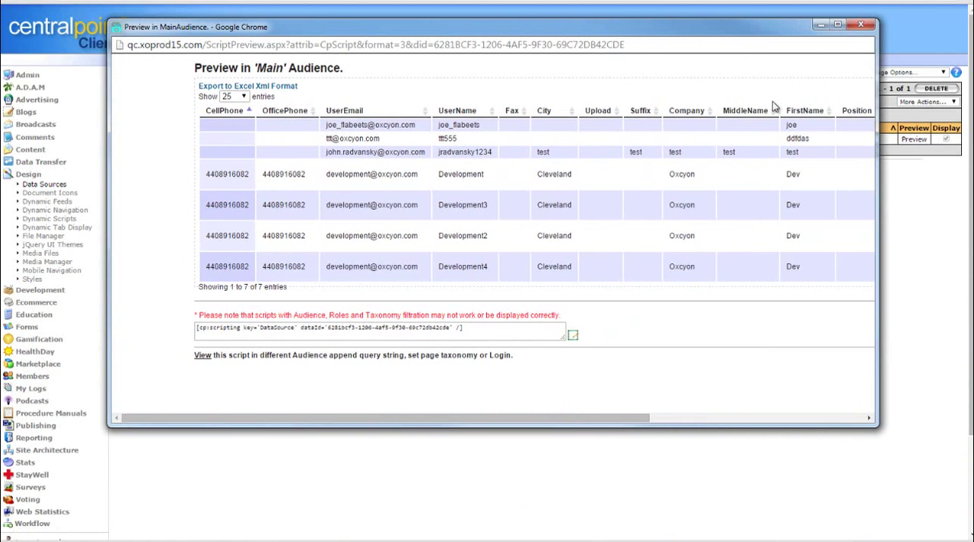
pyautogui.click(774, 112)
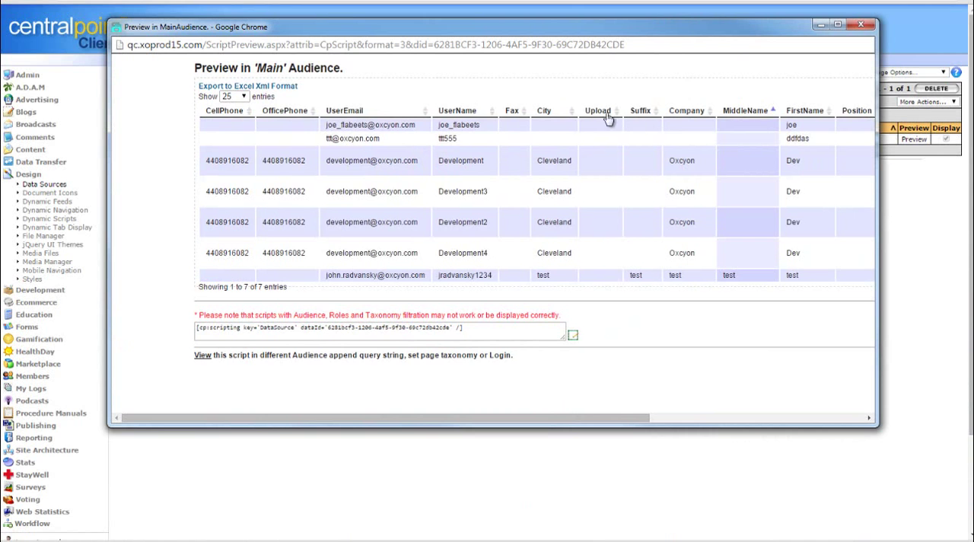
# Sort the previewed report by UserName, examine its remaining columns and close the preview
pyautogui.click(491, 112)
pyautogui.moveTo(560, 420); pyautogui.dragTo(801, 417)
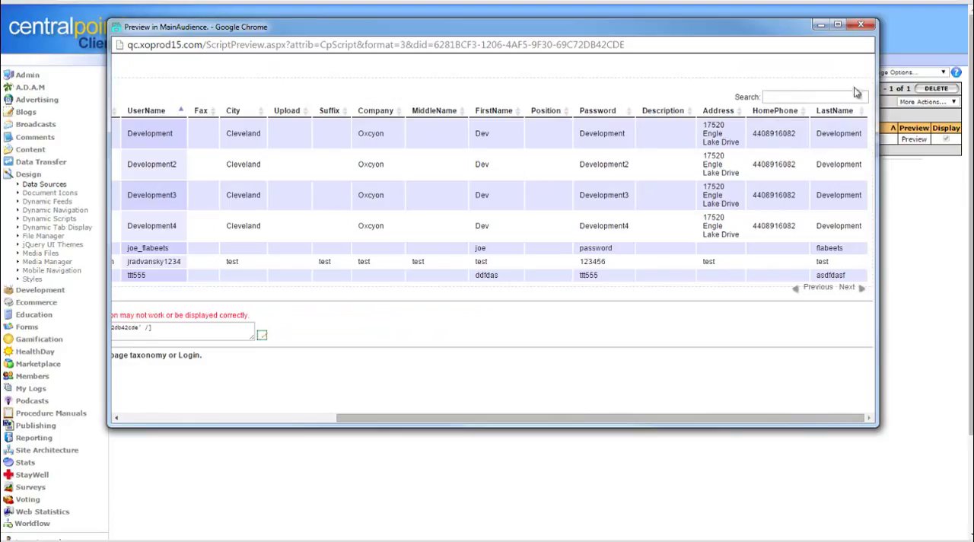
pyautogui.click(864, 28)
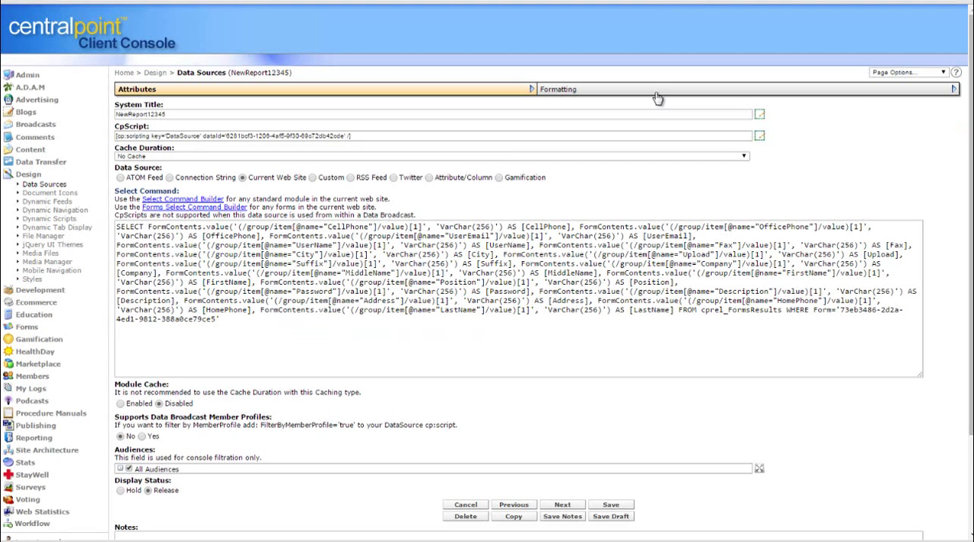
# Delete the Position column from both the Template Content header row and the Item Content in NewReport12345's formatting
pyautogui.click(657, 97)
pyautogui.moveTo(971, 106); pyautogui.dragTo(971, 304)
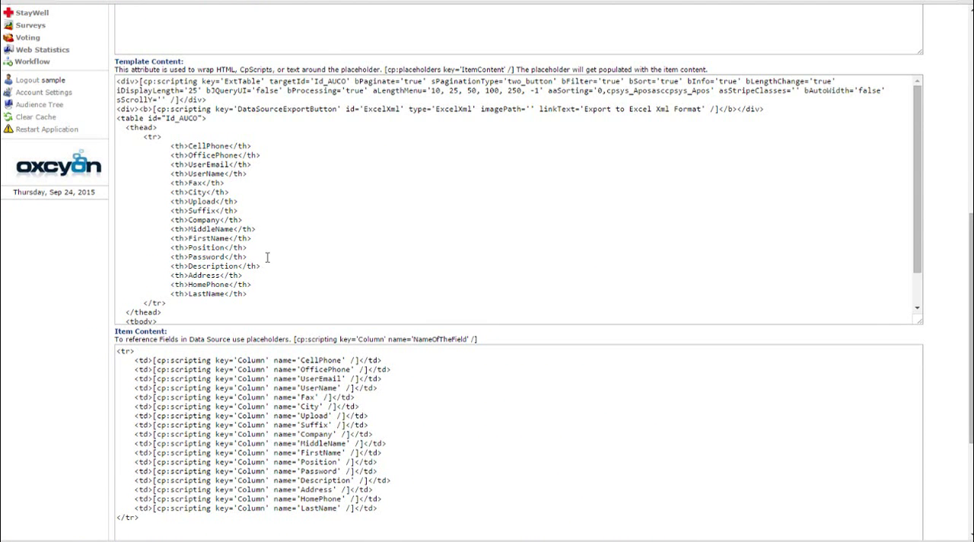
pyautogui.moveTo(268, 249); pyautogui.dragTo(102, 251)
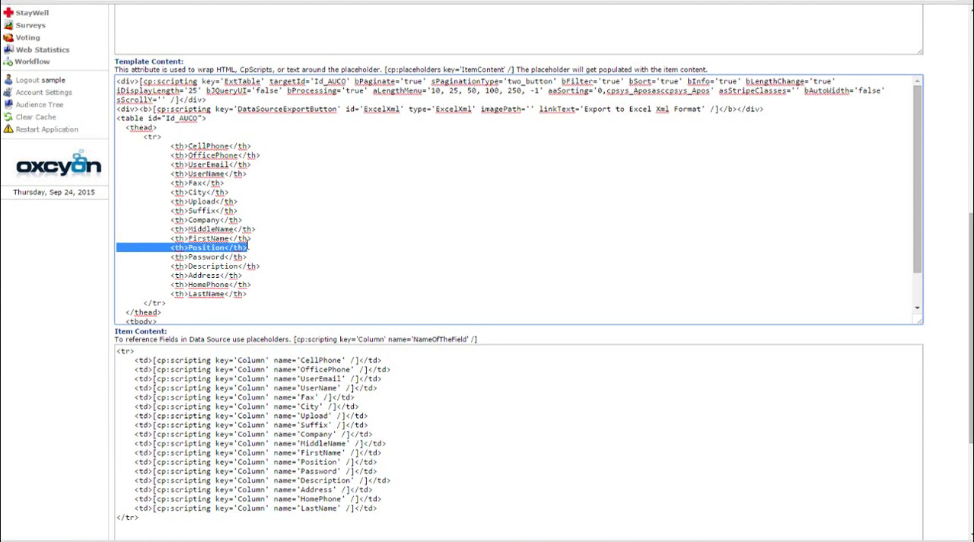
pyautogui.press('Delete')
pyautogui.press('Delete')
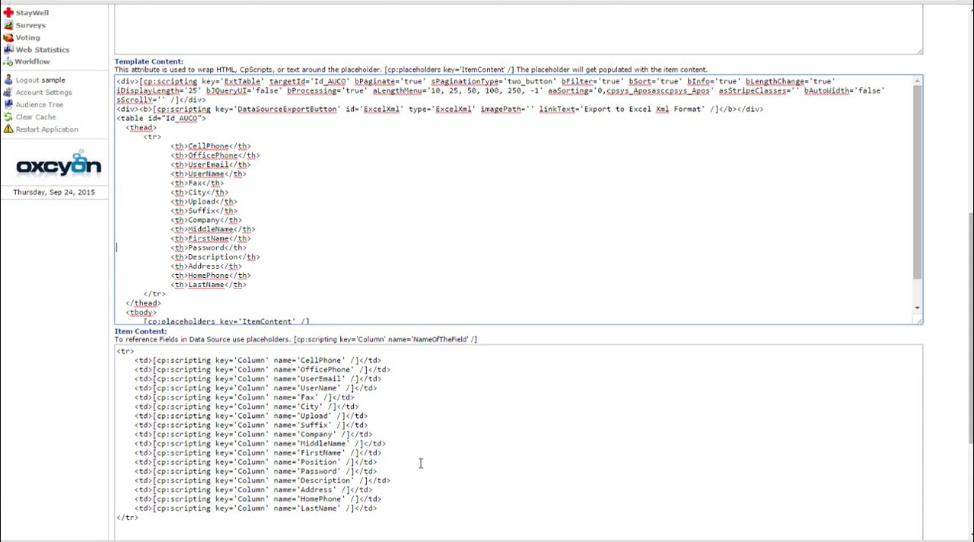
pyautogui.moveTo(421, 463); pyautogui.dragTo(103, 458)
pyautogui.press('Delete')
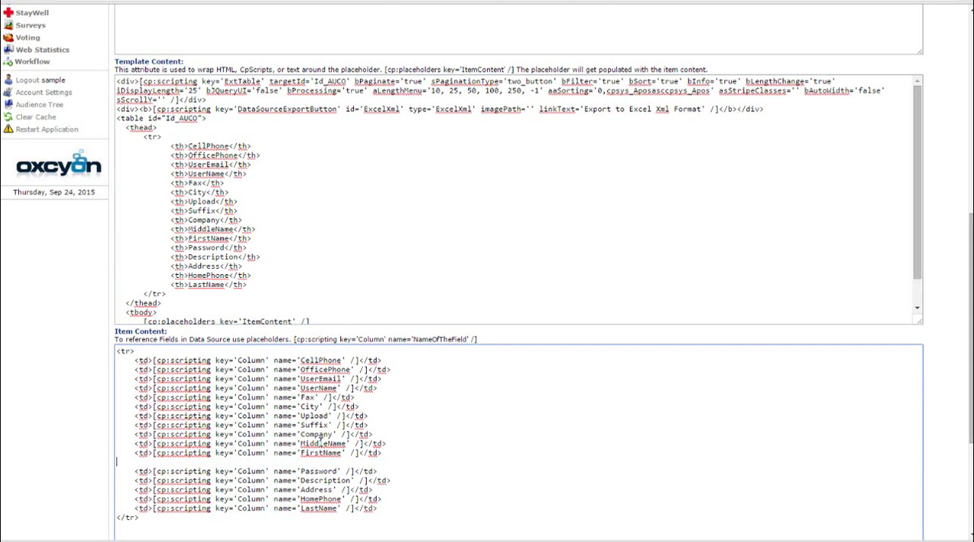
pyautogui.press('Delete')
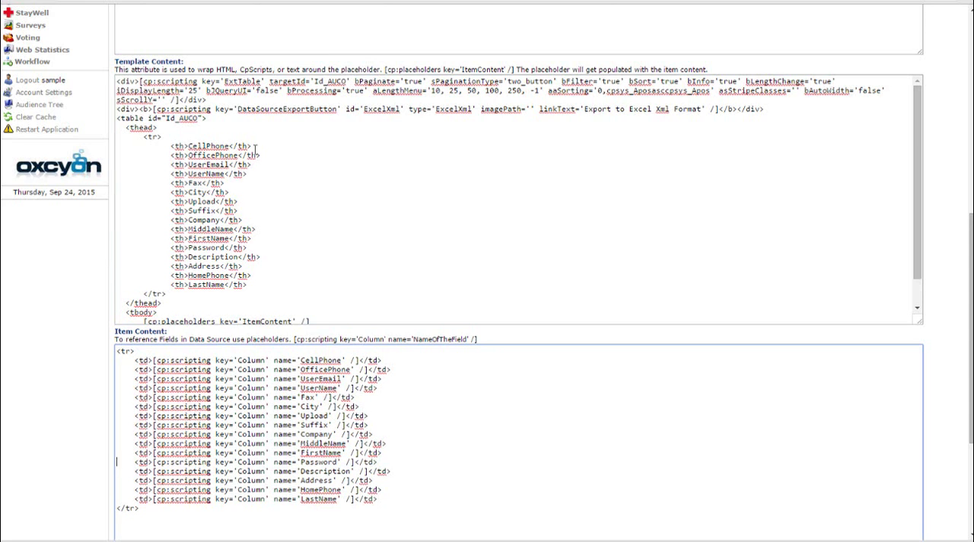
# Delete the Upload column from the Template Content header row and from the Item Content
pyautogui.moveTo(254, 202); pyautogui.dragTo(108, 204)
pyautogui.press('Delete')
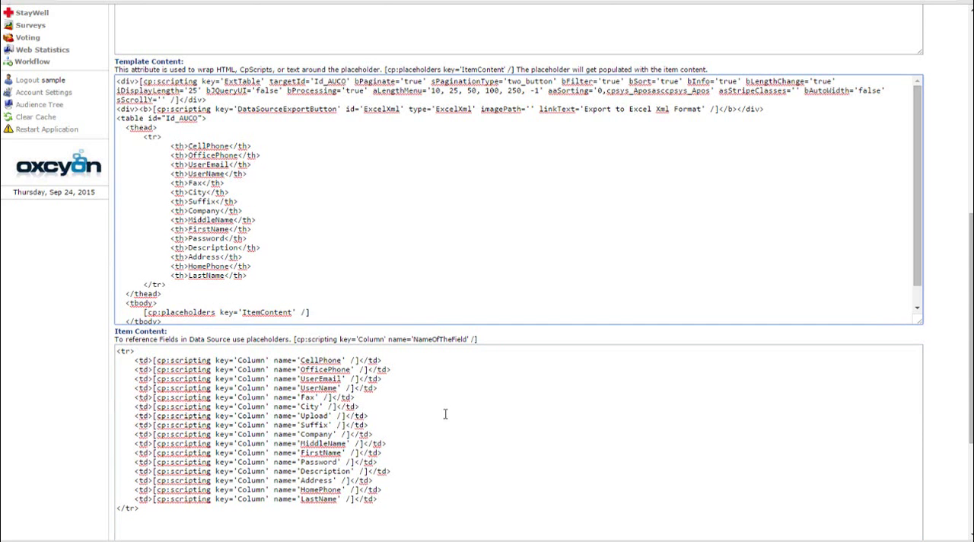
pyautogui.moveTo(377, 416); pyautogui.dragTo(112, 418)
pyautogui.press('Delete')
pyautogui.press('Delete')
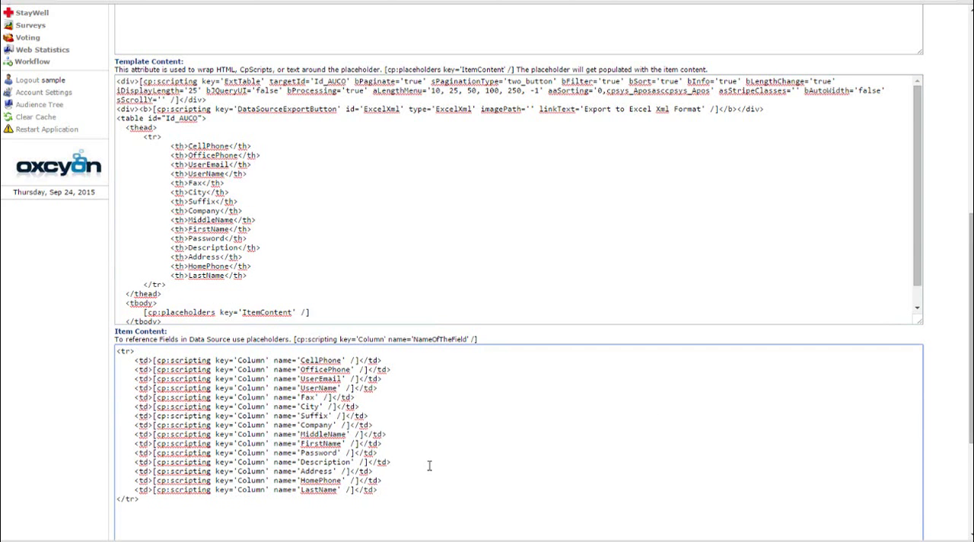
# Remove the Description column from the Item Content and Template Content, and save the data source
pyautogui.moveTo(391, 462); pyautogui.dragTo(96, 458)
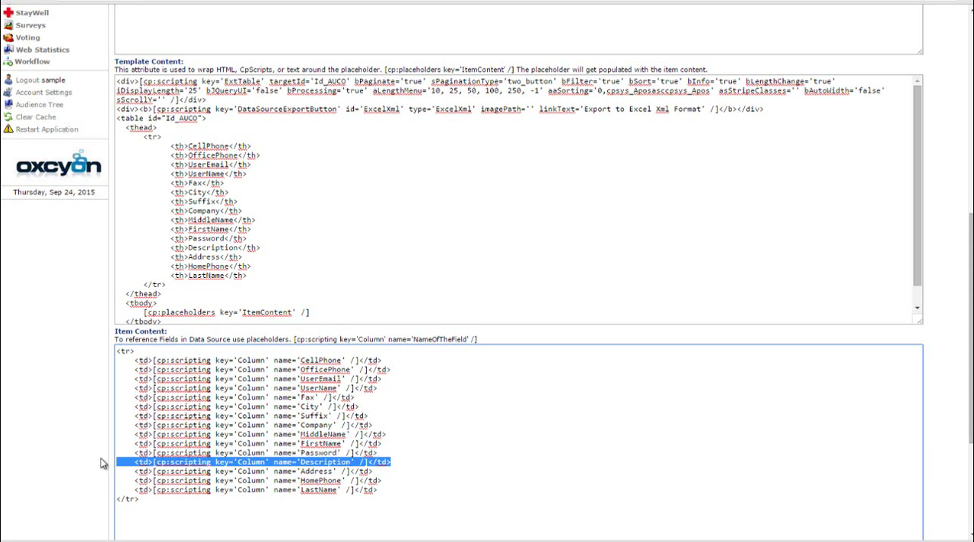
pyautogui.press('Delete')
pyautogui.press('Delete')
pyautogui.moveTo(261, 248); pyautogui.dragTo(123, 247)
pyautogui.press('Delete')
pyautogui.press('Delete')
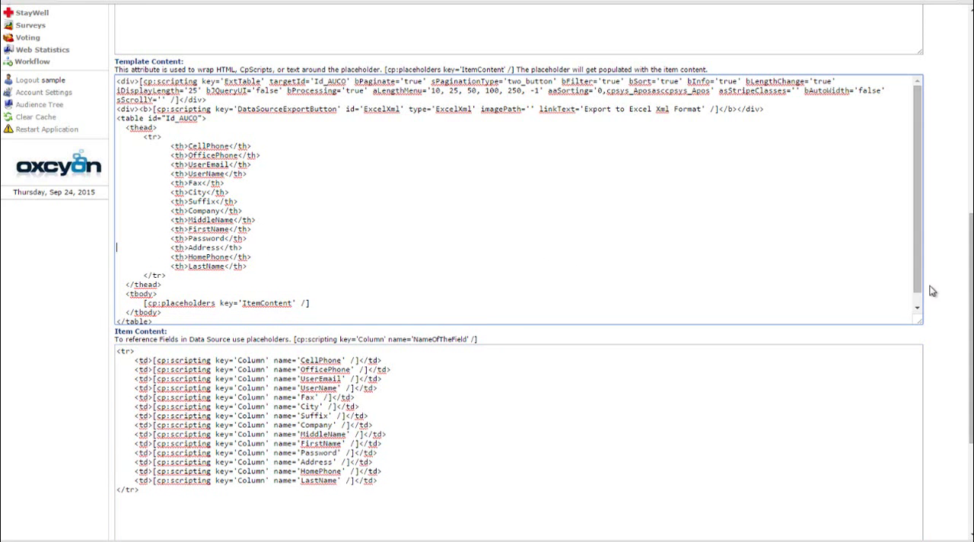
pyautogui.scroll(-3, 970, 345)
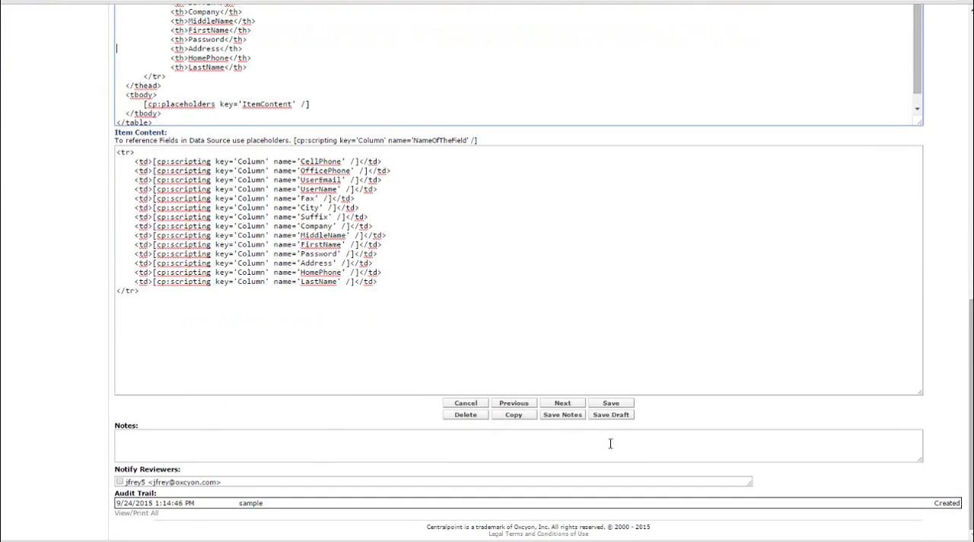
pyautogui.click(612, 404)
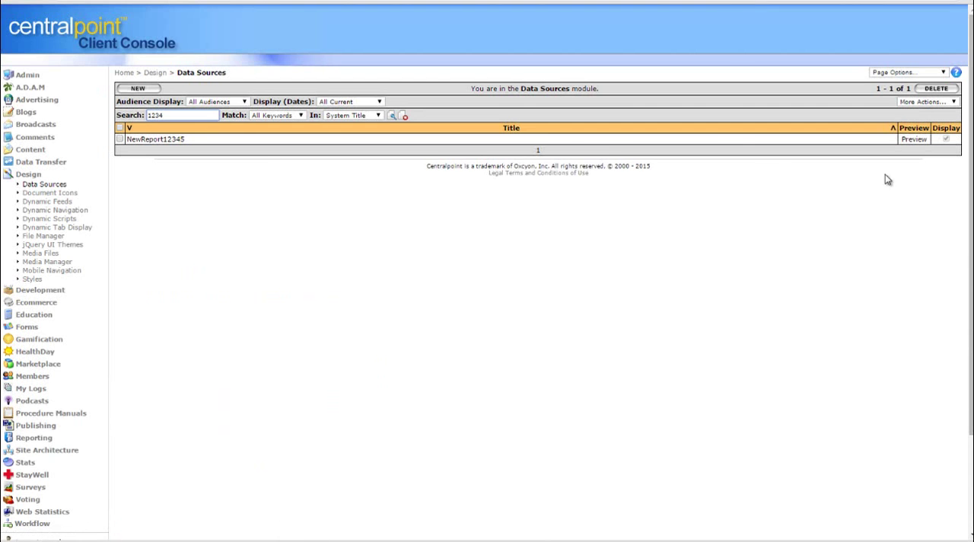
# Preview the edited NewReport12345 data source in a widened window and examine all its remaining columns
pyautogui.click(915, 140)
pyautogui.moveTo(926, 261); pyautogui.dragTo(416, 35)
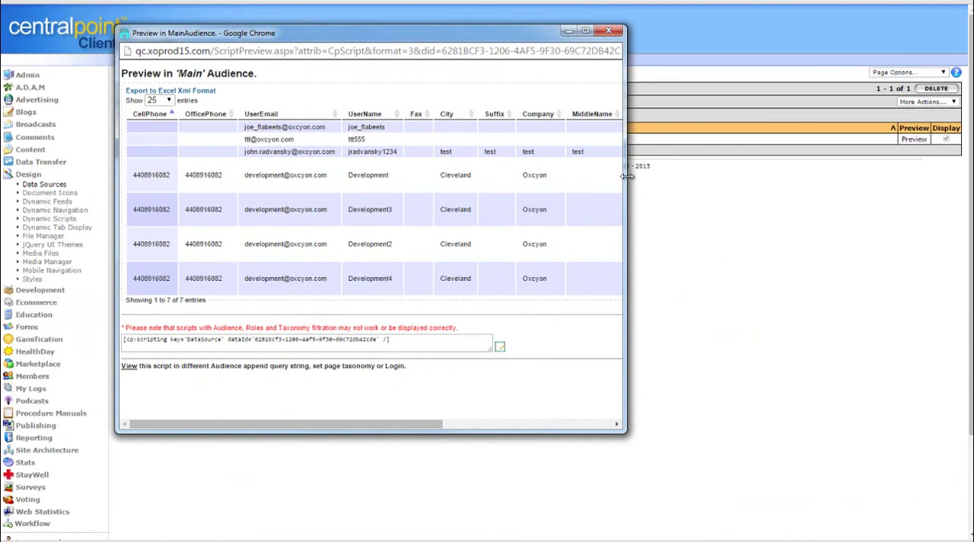
pyautogui.moveTo(624, 183); pyautogui.dragTo(865, 181)
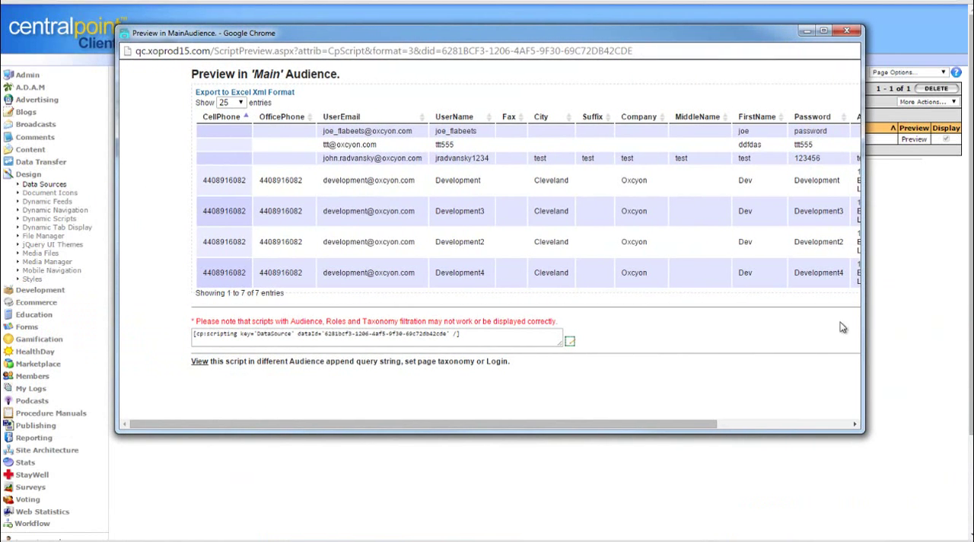
pyautogui.moveTo(696, 424); pyautogui.dragTo(853, 415)
pyautogui.moveTo(865, 253)
pyautogui.mouseDown()
pyautogui.moveTo(596, 235)
pyautogui.moveTo(851, 253)
pyautogui.mouseUp()
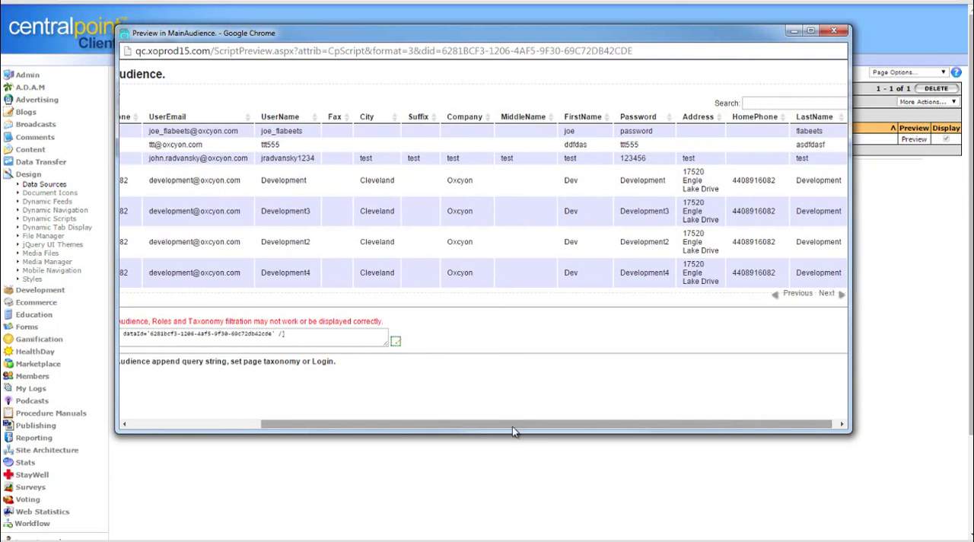
# Copy the report's cp:scripting DataSource tag from the preview and close the preview
pyautogui.moveTo(512, 428); pyautogui.dragTo(289, 398)
pyautogui.tripleClick(472, 338)
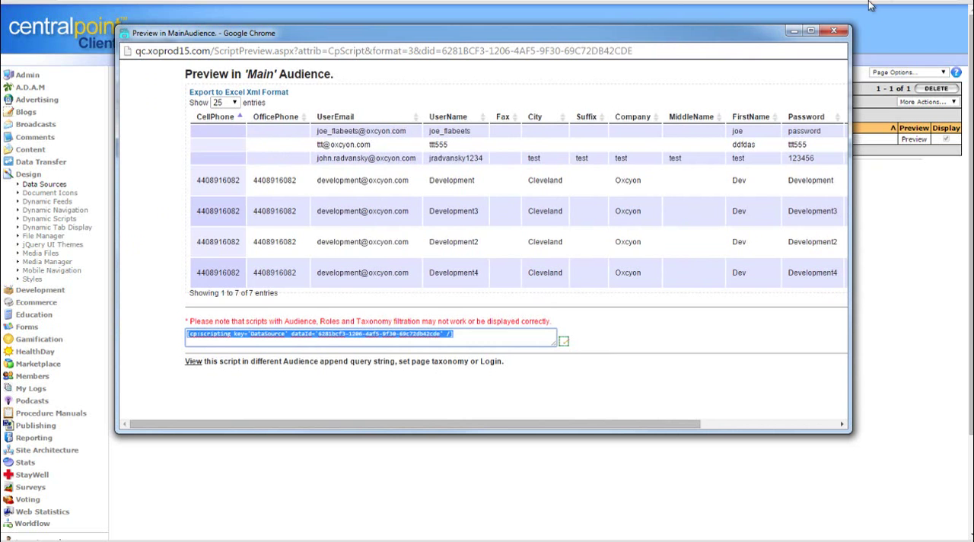
pyautogui.click(834, 30)
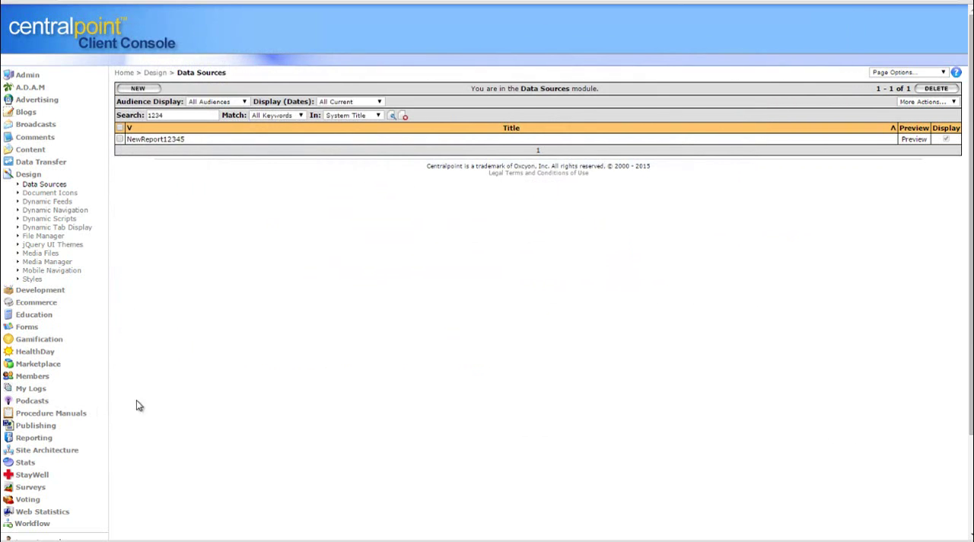
# Start a new page in Site Architecture's Navigation module with the copied DataSource script as its Content
pyautogui.click(57, 451)
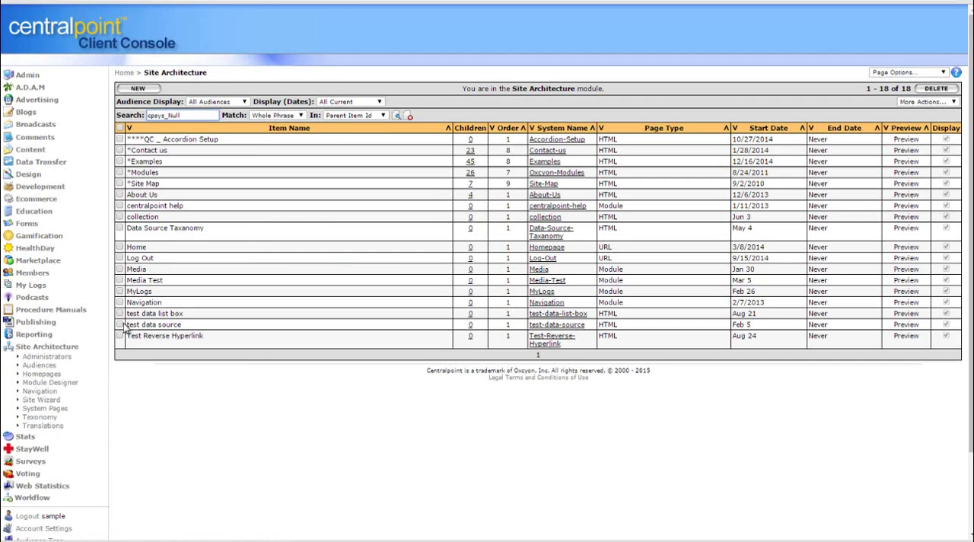
pyautogui.click(131, 89)
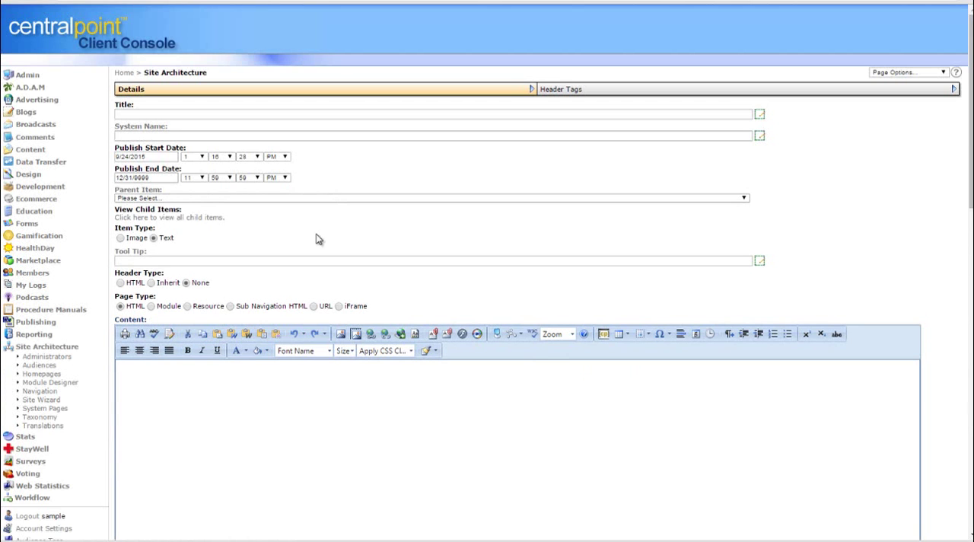
pyautogui.click(41, 391)
pyautogui.click(152, 89)
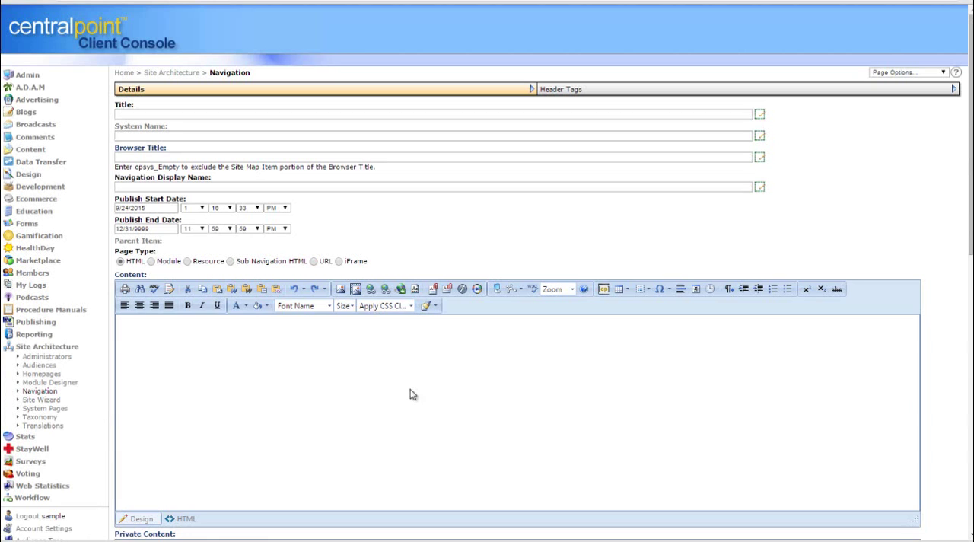
# Title the page MyReport12345-Private Only and set its parent item to *Contact us
pyautogui.click(166, 114)
pyautogui.write('MyRep')
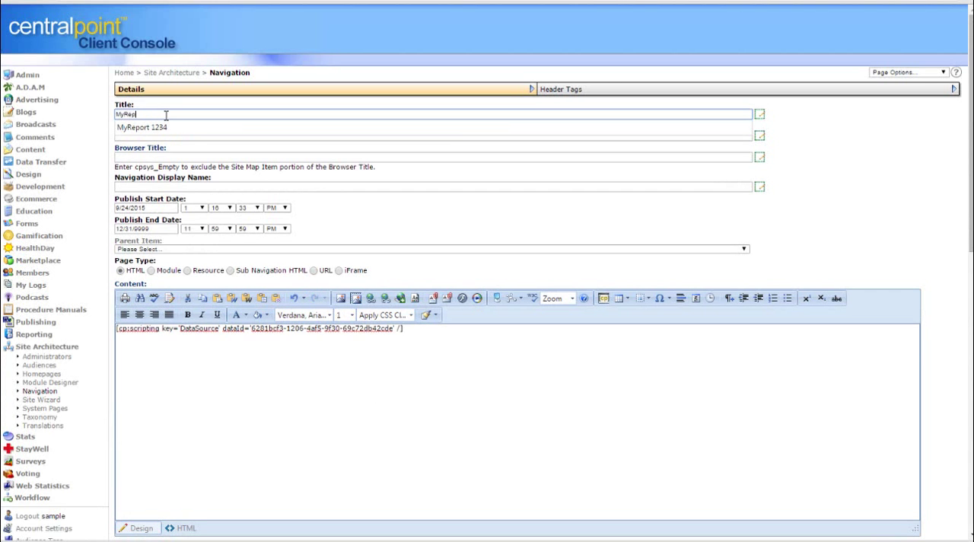
pyautogui.write('ort12345')
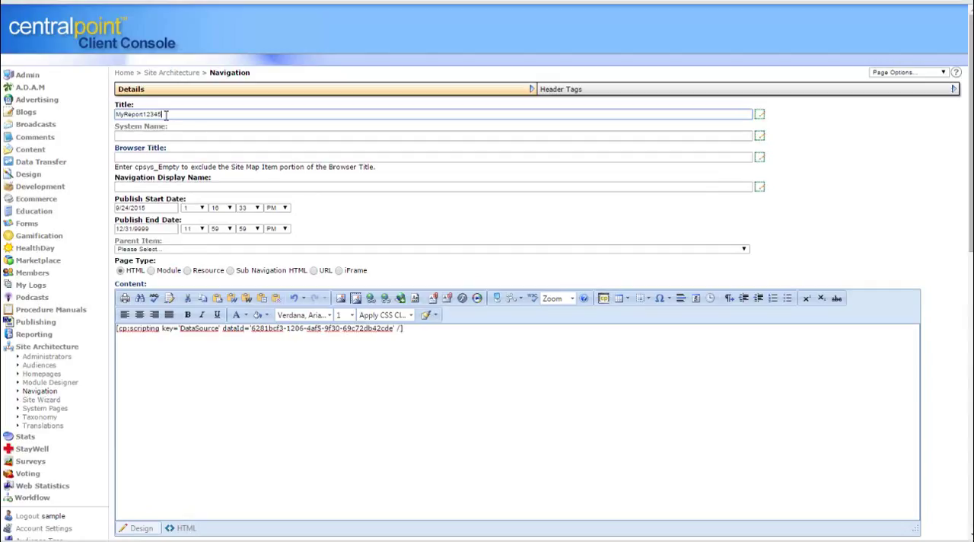
pyautogui.write('6')
pyautogui.click(272, 250)
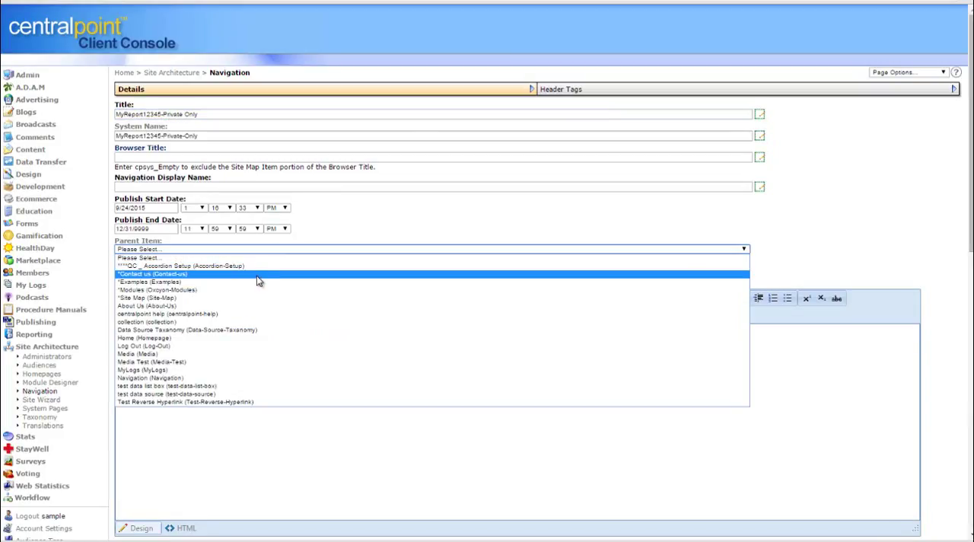
pyautogui.click(256, 275)
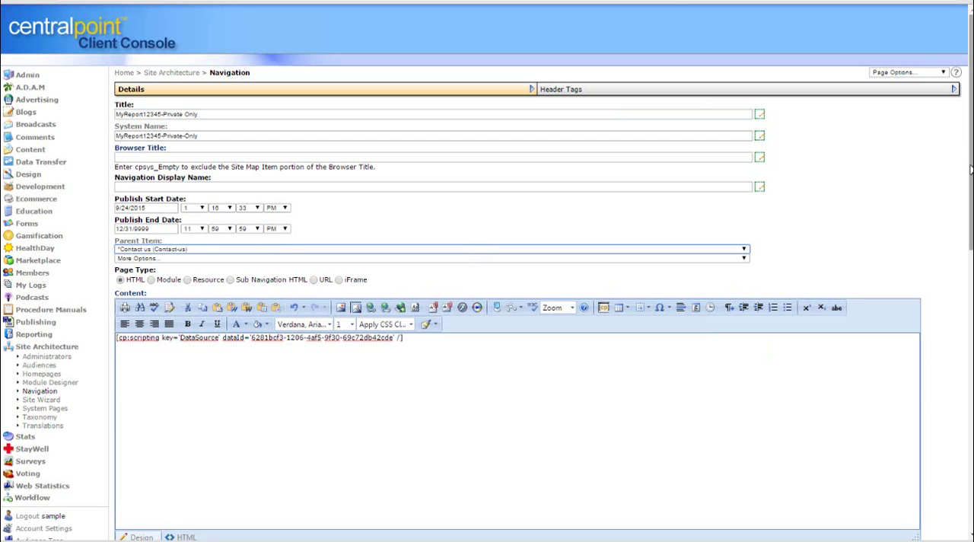
# Restrict the page to the Intranet audience and the Private role, and save it
pyautogui.moveTo(970, 166); pyautogui.dragTo(950, 502)
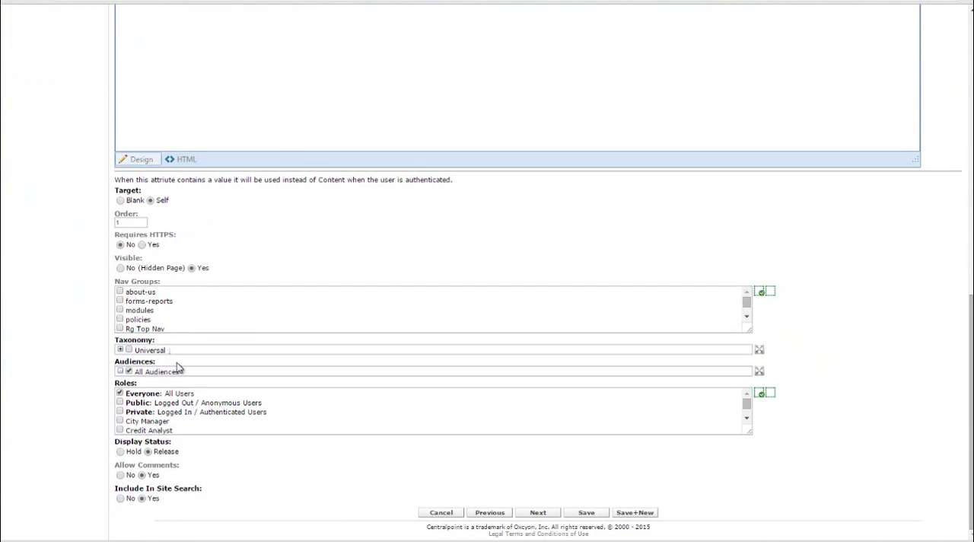
pyautogui.click(162, 373)
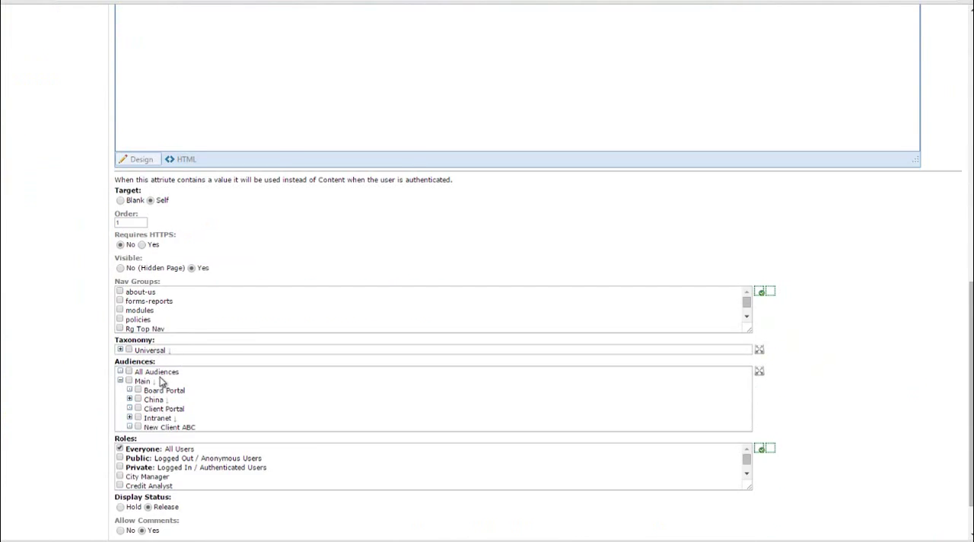
pyautogui.click(139, 418)
pyautogui.scroll(-2, 928, 502)
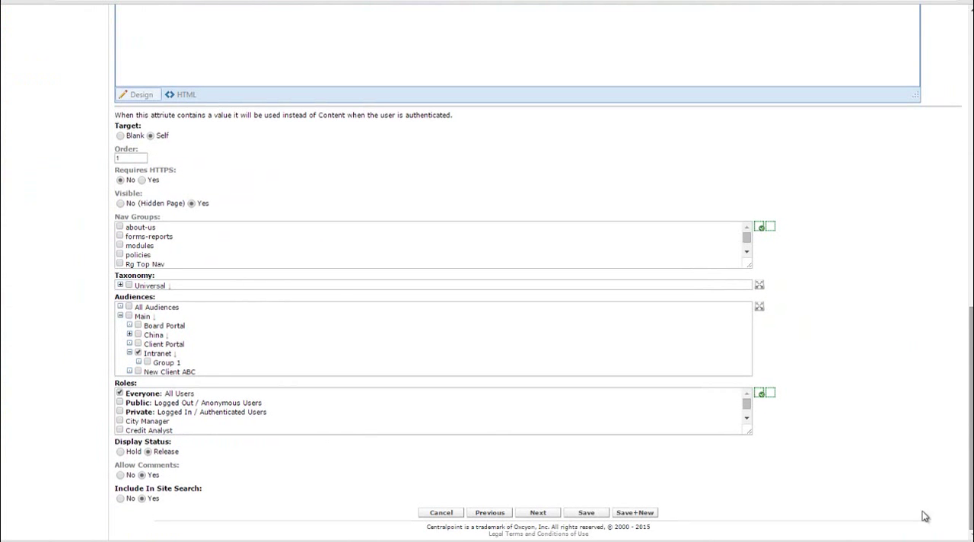
pyautogui.click(120, 412)
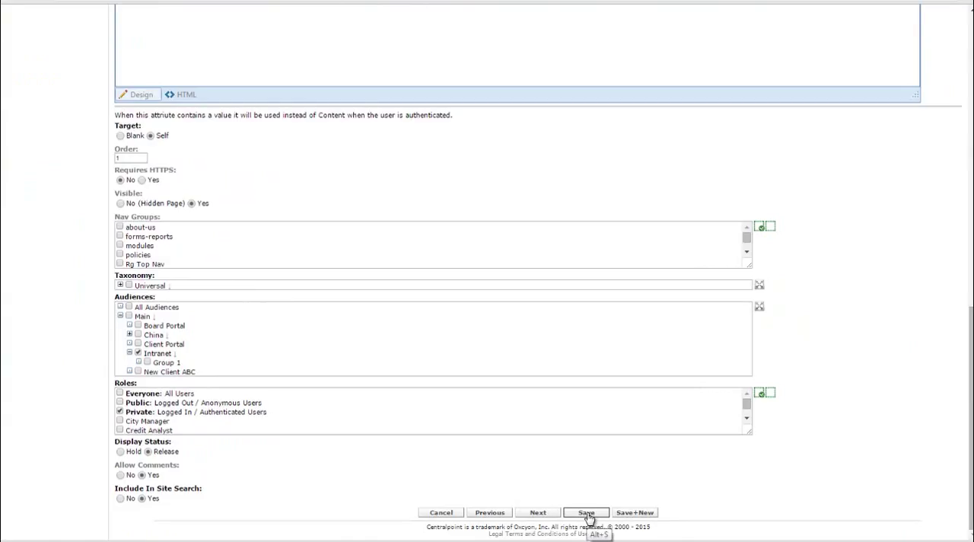
pyautogui.click(588, 515)
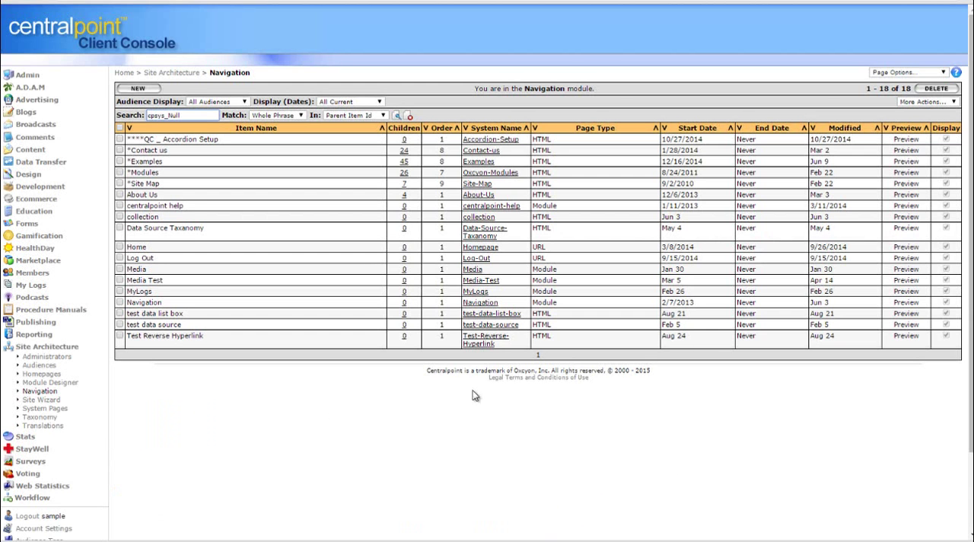
# Log out of the Client Console, switch to the public Oxcyon website and log out there too
pyautogui.click(33, 517)
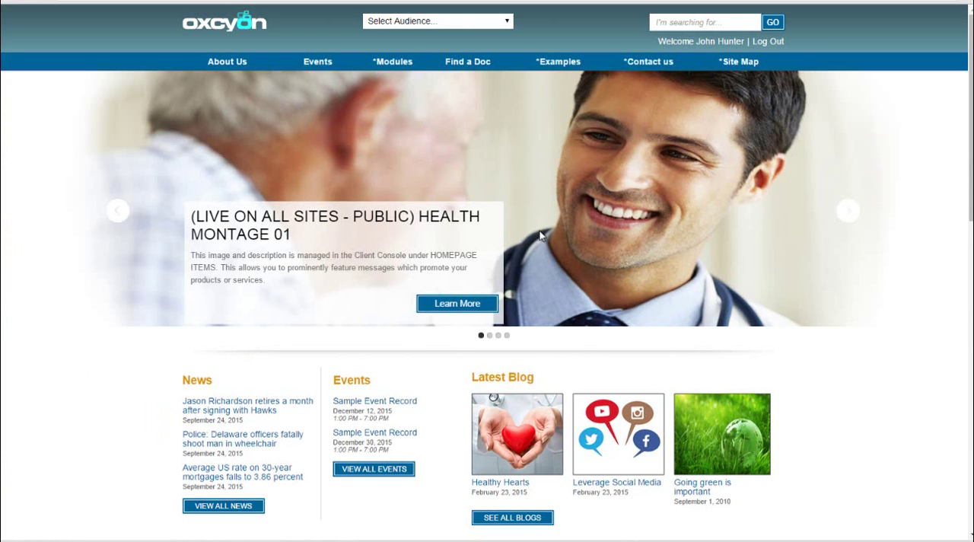
pyautogui.moveTo(717, 60)
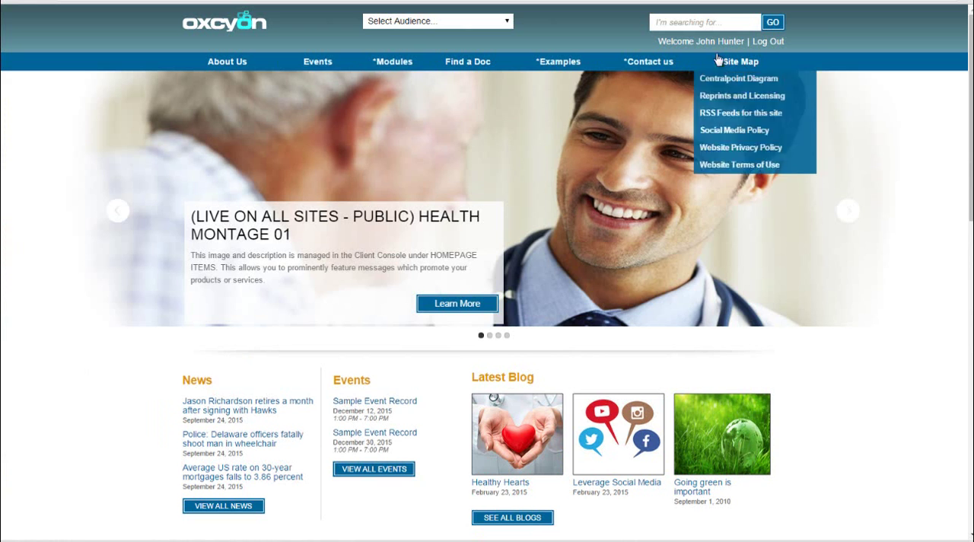
pyautogui.click(761, 42)
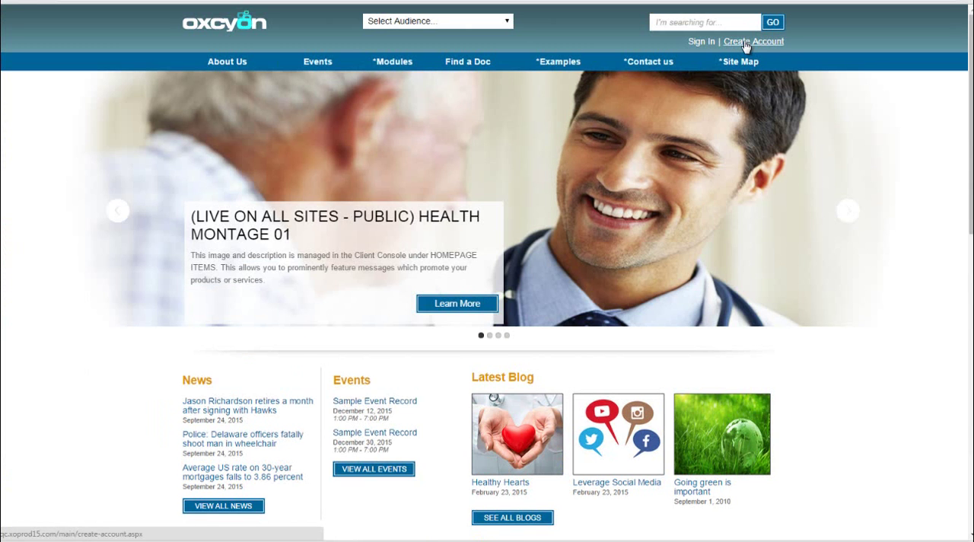
# Sign in to the Oxcyon website with the member's user name and account password
pyautogui.click(699, 43)
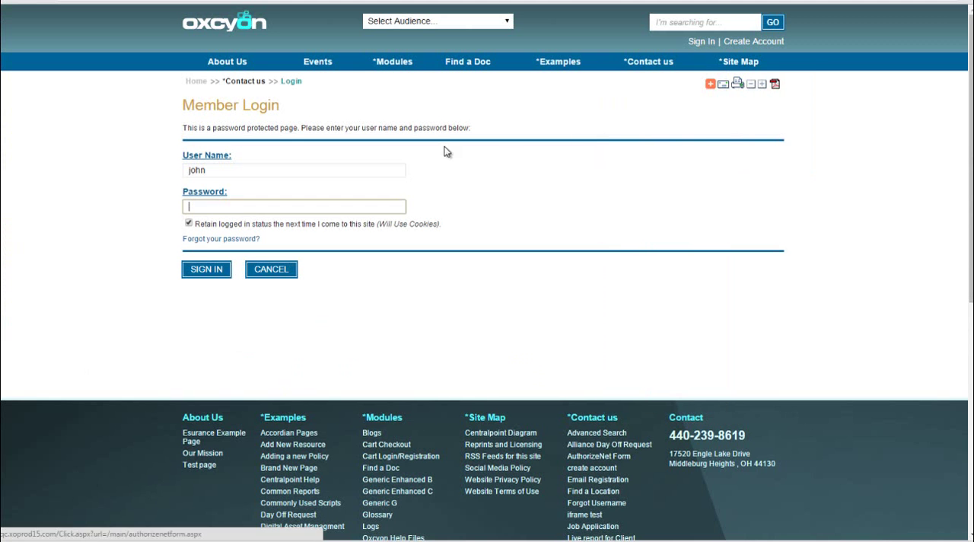
pyautogui.click(259, 172)
pyautogui.click(234, 202)
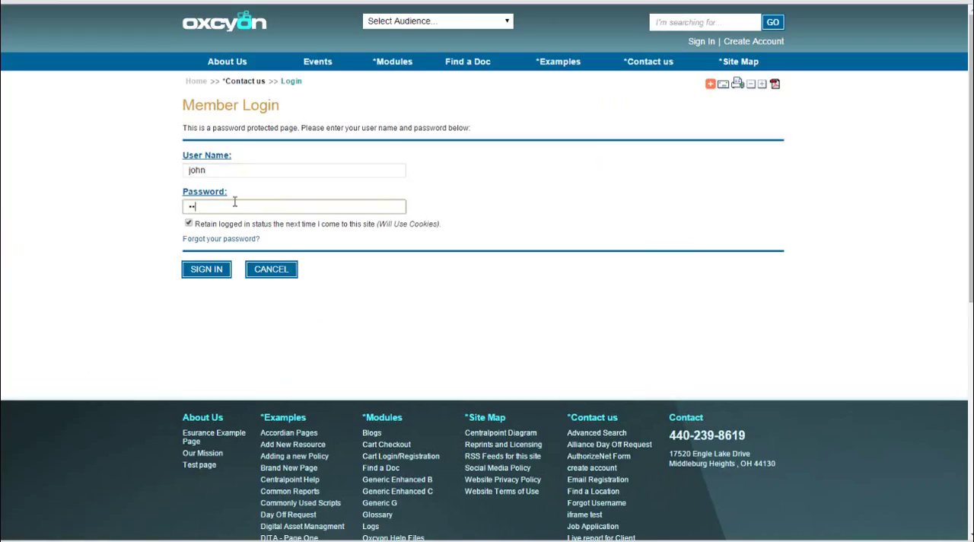
pyautogui.press('Return')
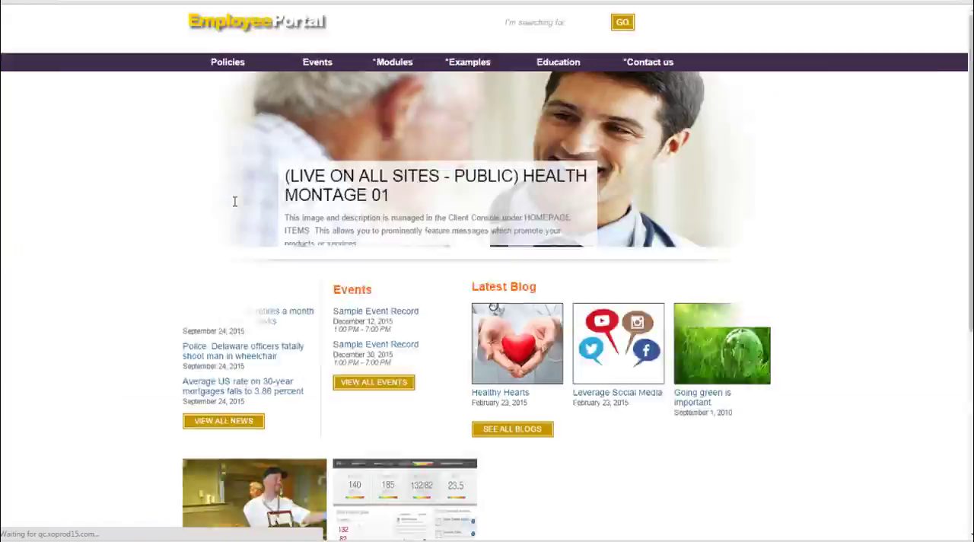
# Open the MyReport12345-Private Only page under *Contact us on the Employee Portal and sort its report by UserEmail
pyautogui.click(897, 65)
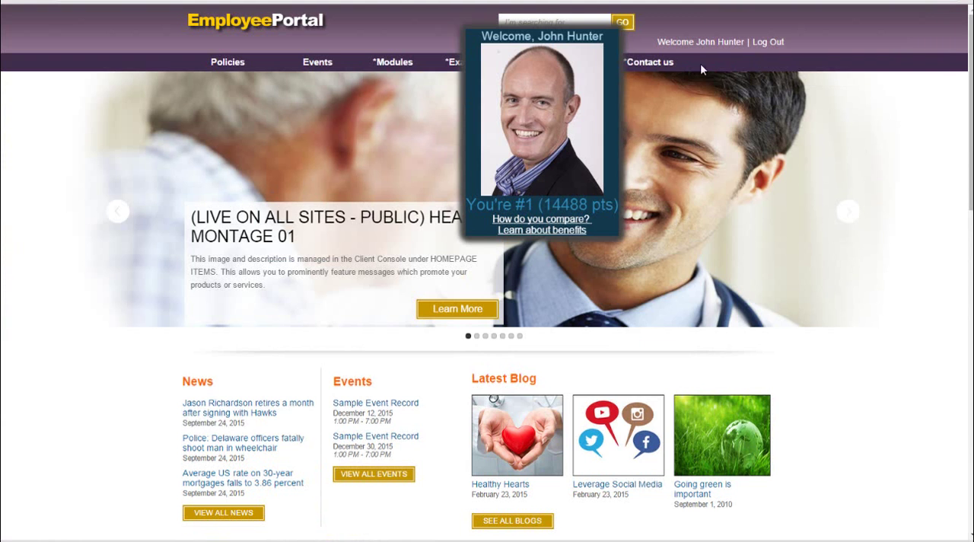
pyautogui.moveTo(654, 62)
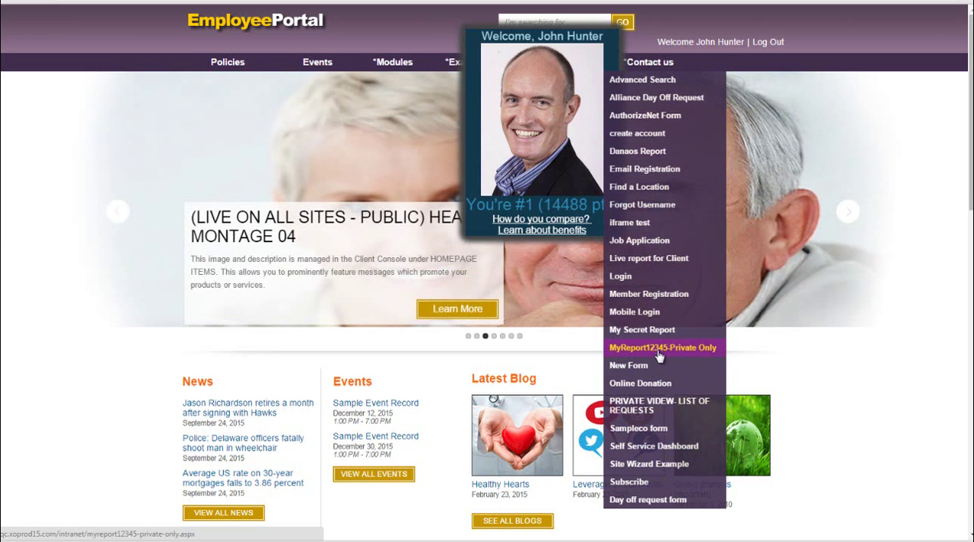
pyautogui.click(659, 352)
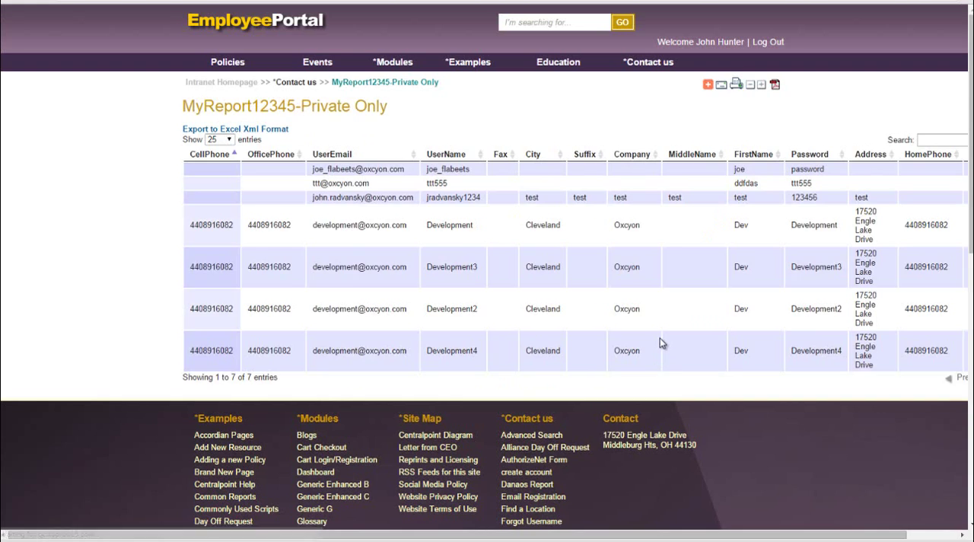
pyautogui.click(500, 154)
pyautogui.click(411, 160)
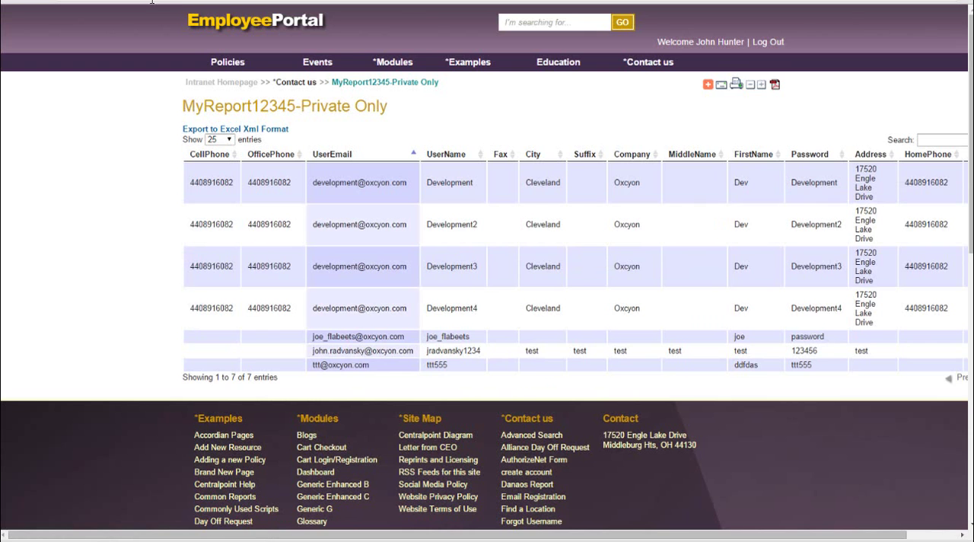
# Log out of the Employee Portal, go to qc.xoprod15.com/console and sign in to the Client Console with the user name and account password
pyautogui.click(774, 43)
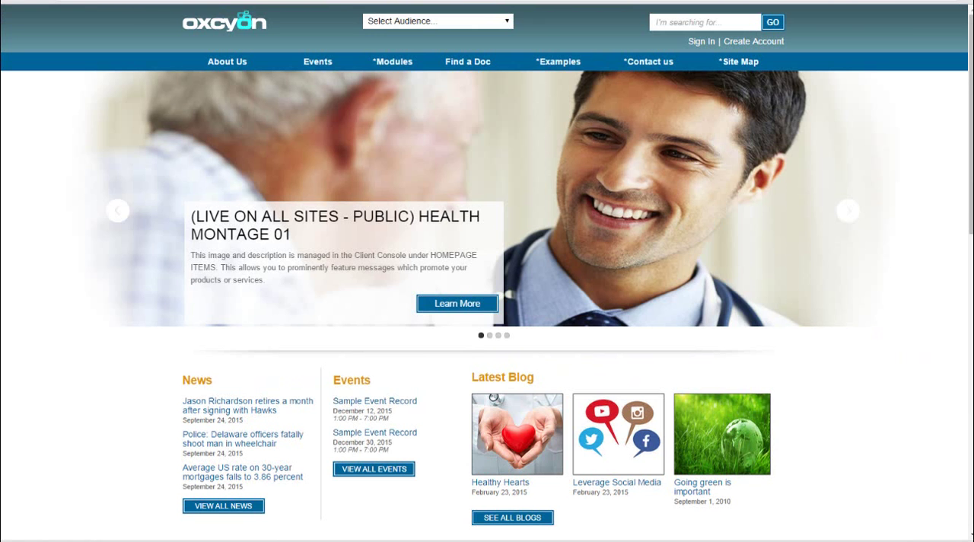
pyautogui.write('/conso')
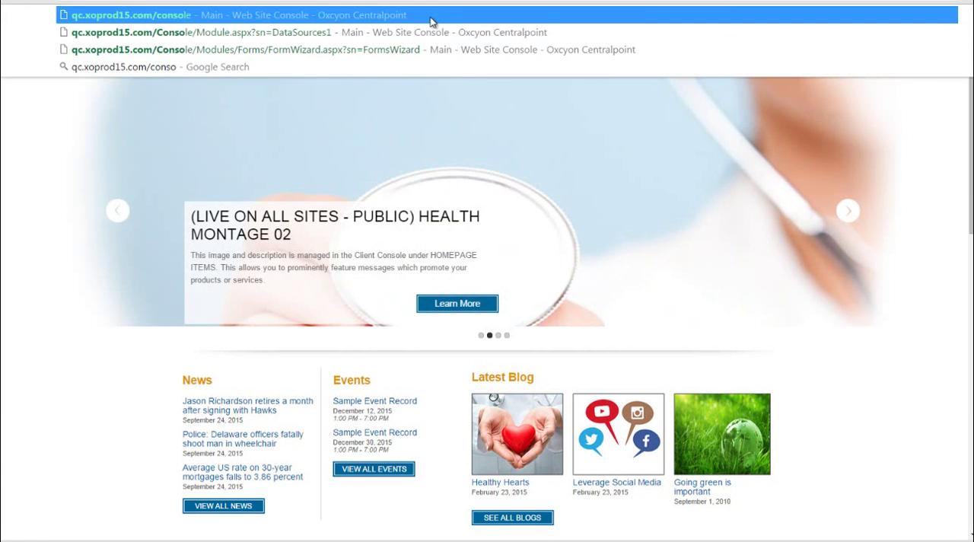
pyautogui.write('le')
pyautogui.press('Return')
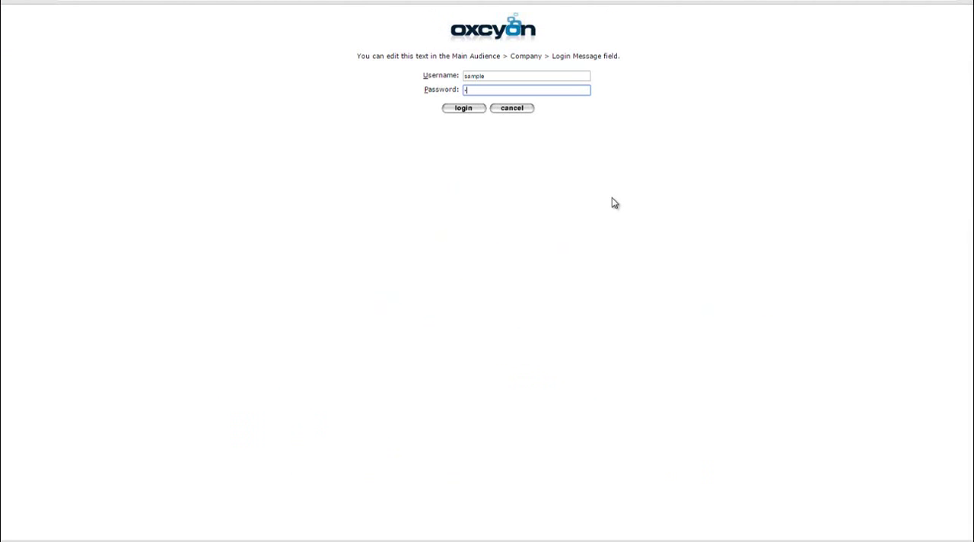
pyautogui.press('Return')
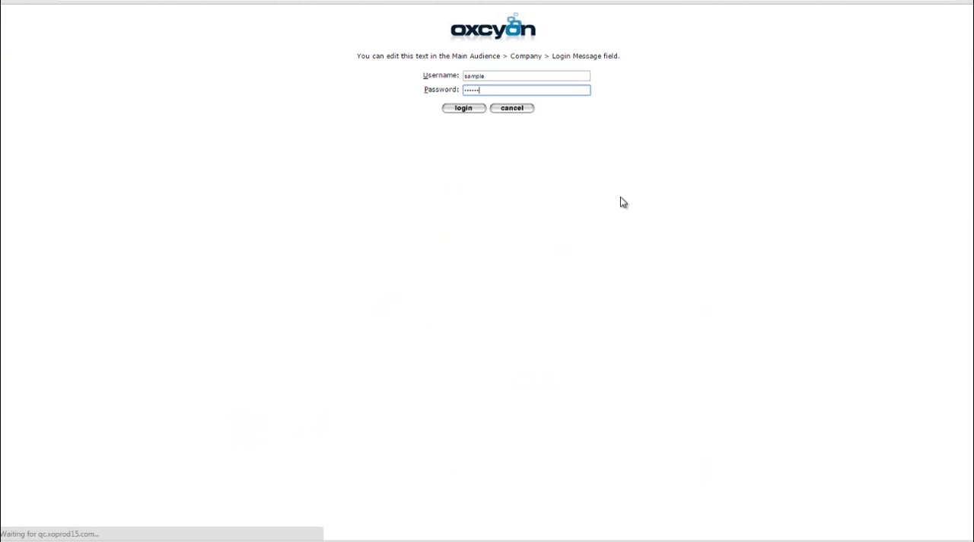
pyautogui.click(898, 65)
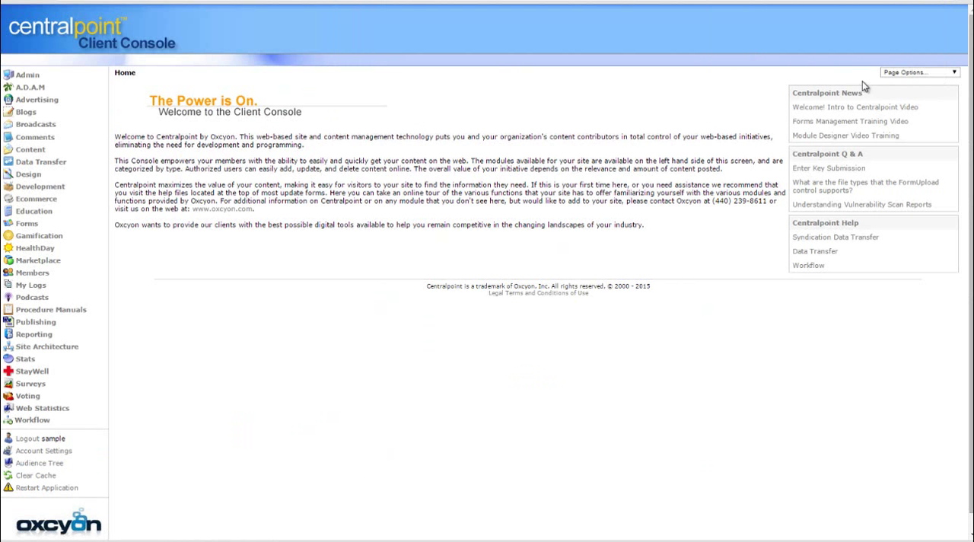
# Open the message body of the broadcast INTERNAL EMAIL - MARKETING- eNewsletter from VP of Sales (DEMO)
pyautogui.click(43, 123)
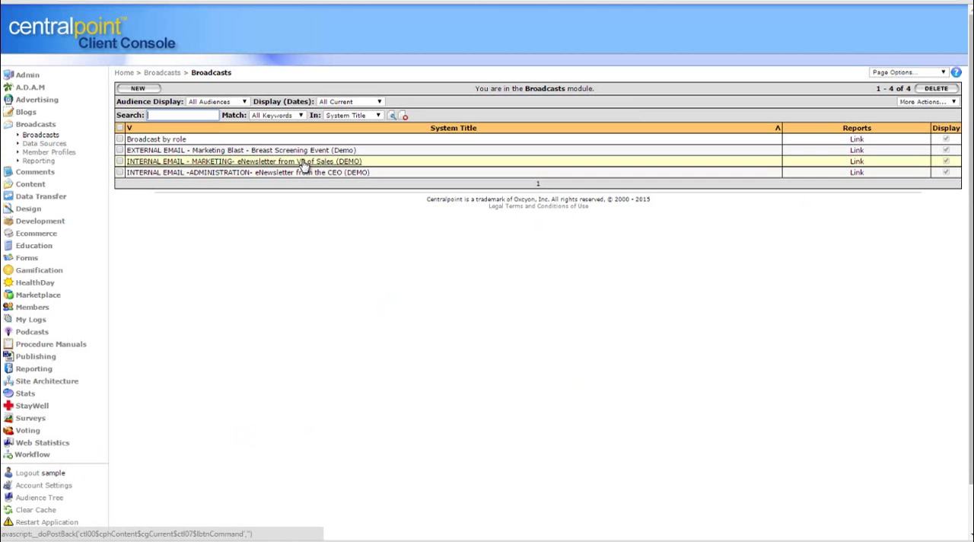
pyautogui.click(303, 162)
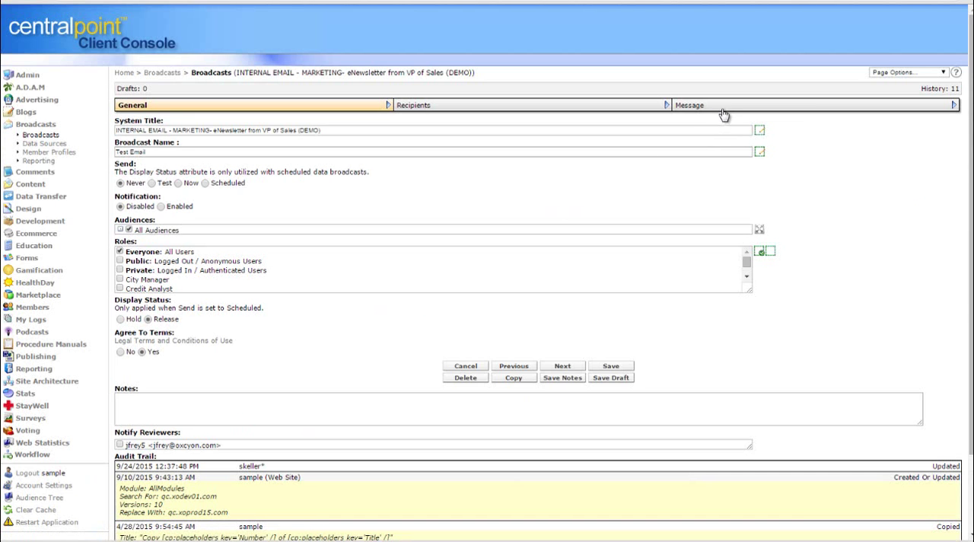
pyautogui.click(750, 106)
pyautogui.scroll(-5, 289, 166)
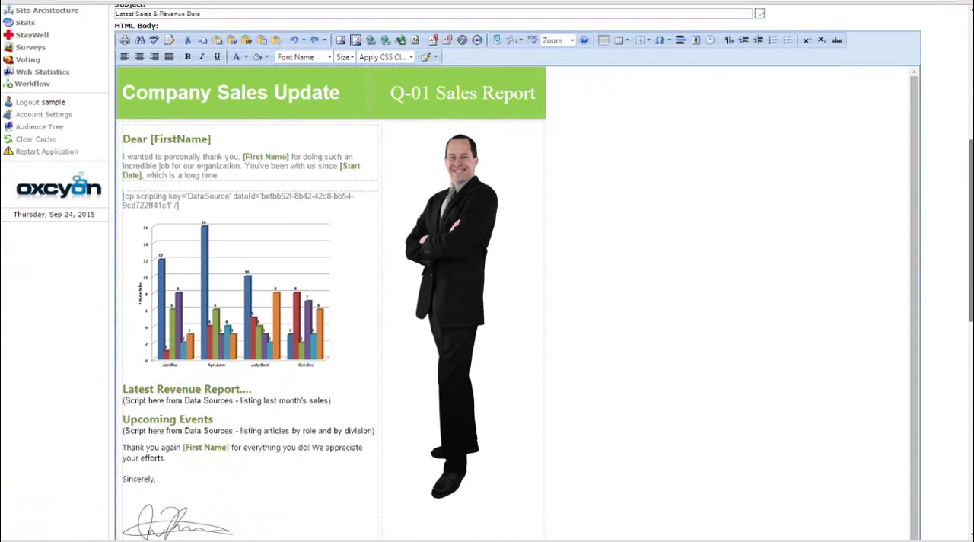
# Replace the DataSource script above the newsletter's bar chart with the copied script whose dataId is 6281bcf3-1206-4af5-9f30-69c72db42cde
pyautogui.moveTo(194, 176); pyautogui.dragTo(124, 167)
pyautogui.write("[cp:scripting key='DataSource' dataId='6281bcf3-1206-4af5-9f30-69c72db42cde' /]")
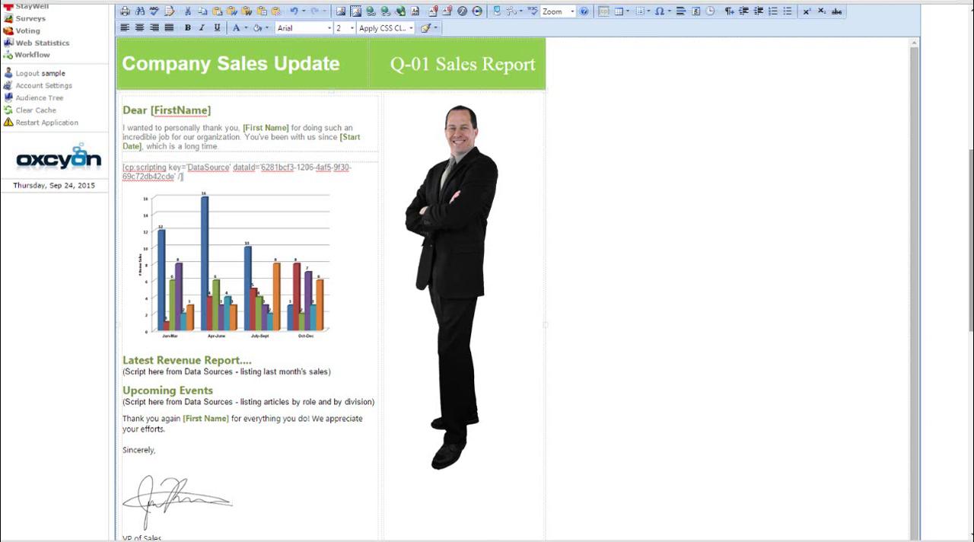
pyautogui.moveTo(971, 267); pyautogui.dragTo(969, 138)
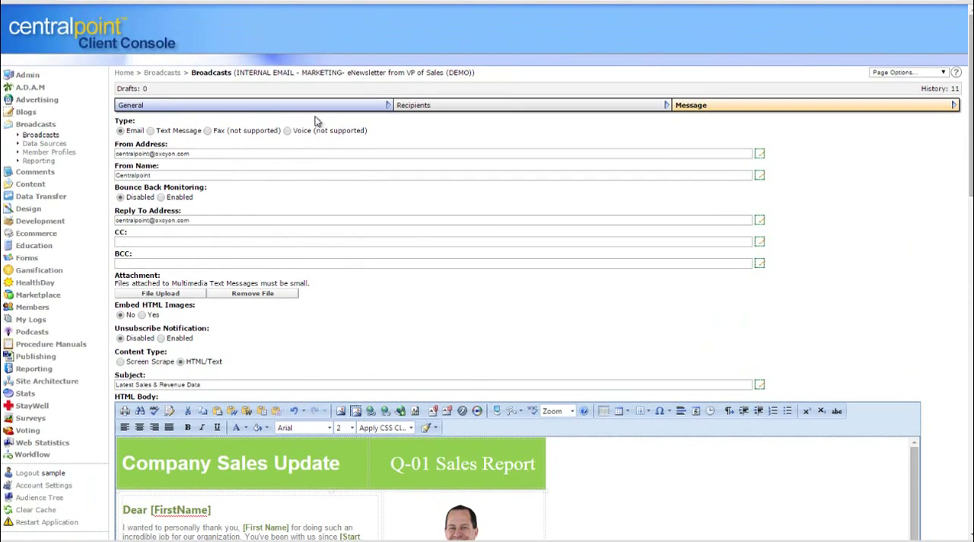
# Start a new data source record in the Design category's Data Sources module
pyautogui.click(38, 126)
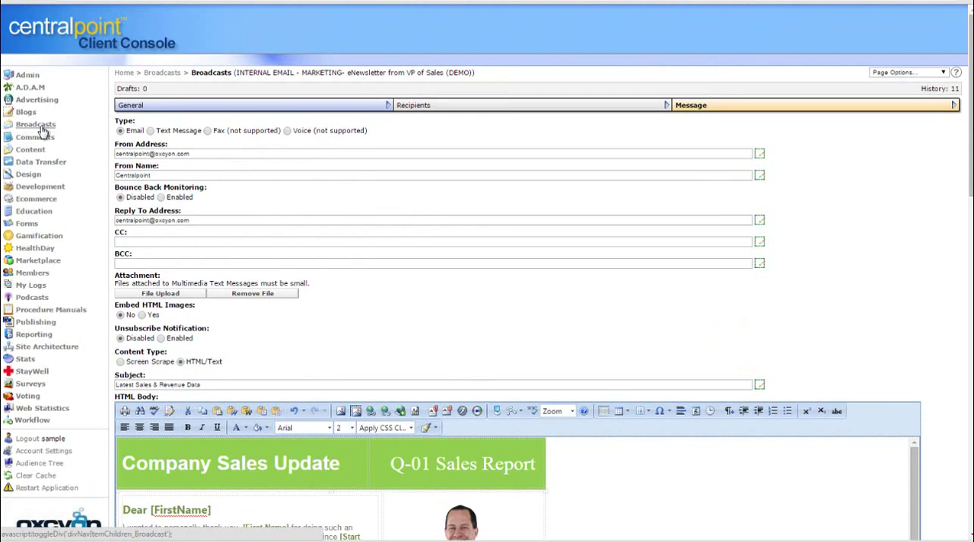
pyautogui.click(29, 176)
pyautogui.click(44, 184)
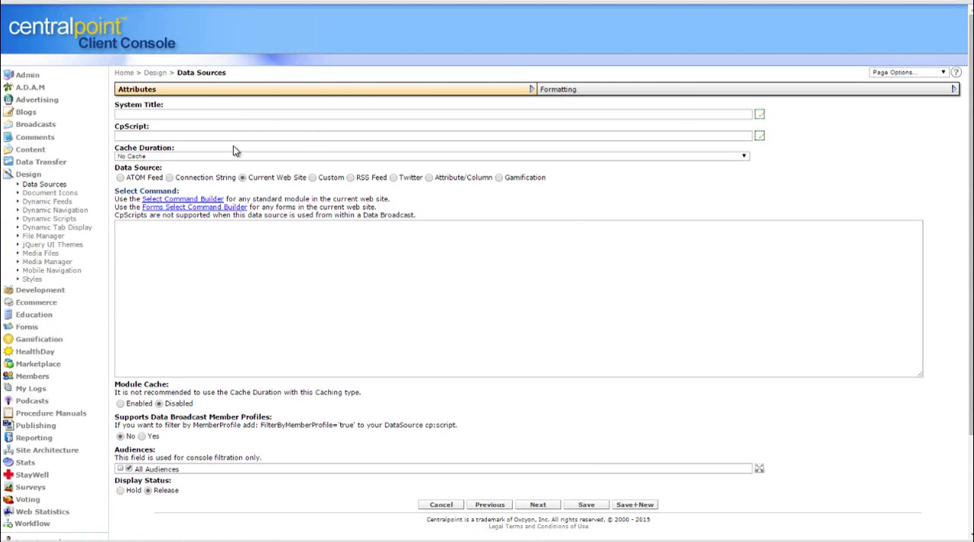
# Open the Select Command Builder for the data source and choose the News (News) module
pyautogui.click(185, 200)
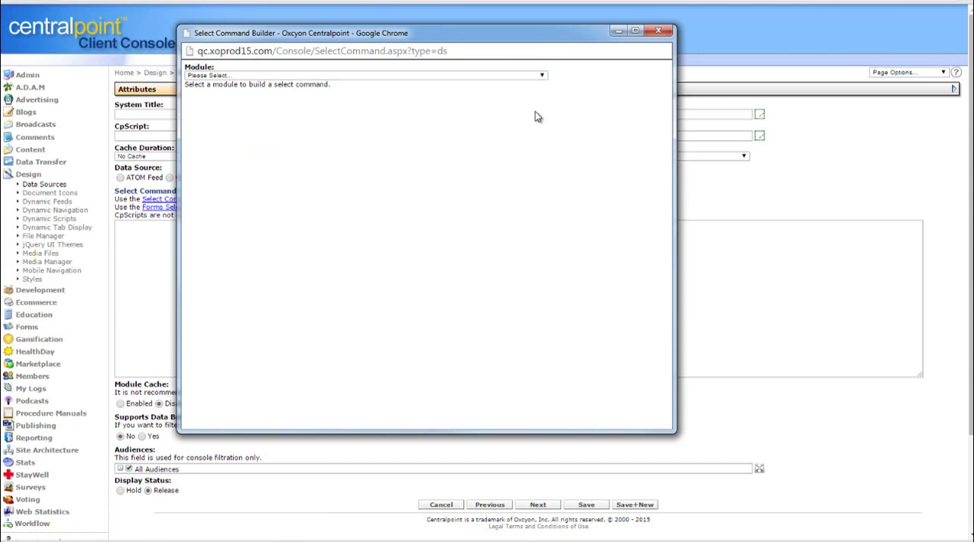
pyautogui.click(477, 76)
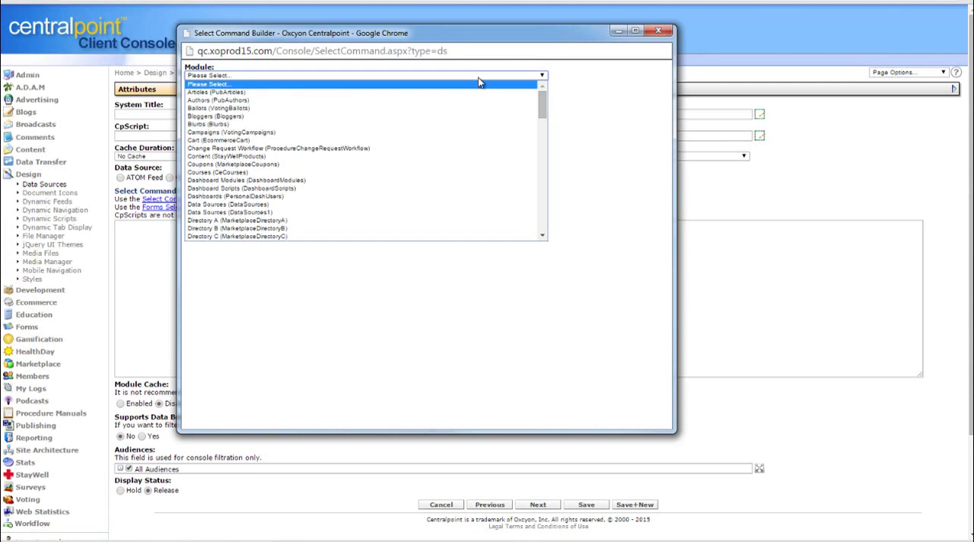
pyautogui.moveTo(543, 107); pyautogui.dragTo(541, 223)
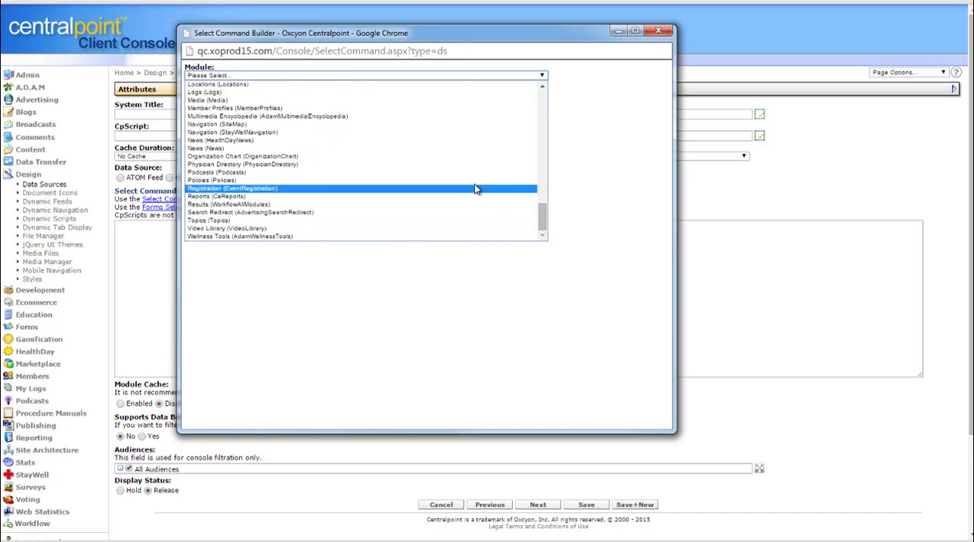
pyautogui.click(403, 149)
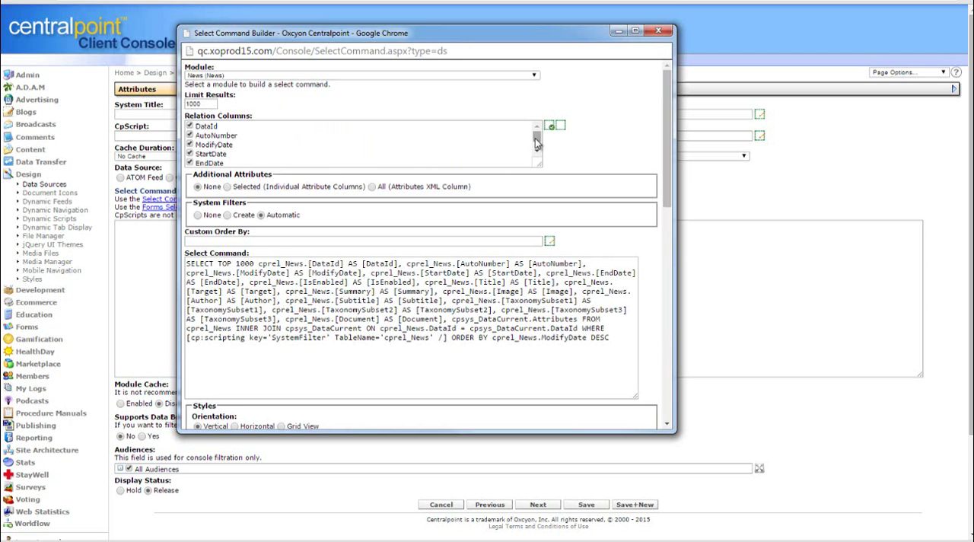
# Copy the builder's generated News select command into the data source's Select Command and give the record the system title MyNews12345
pyautogui.moveTo(537, 142); pyautogui.dragTo(539, 166)
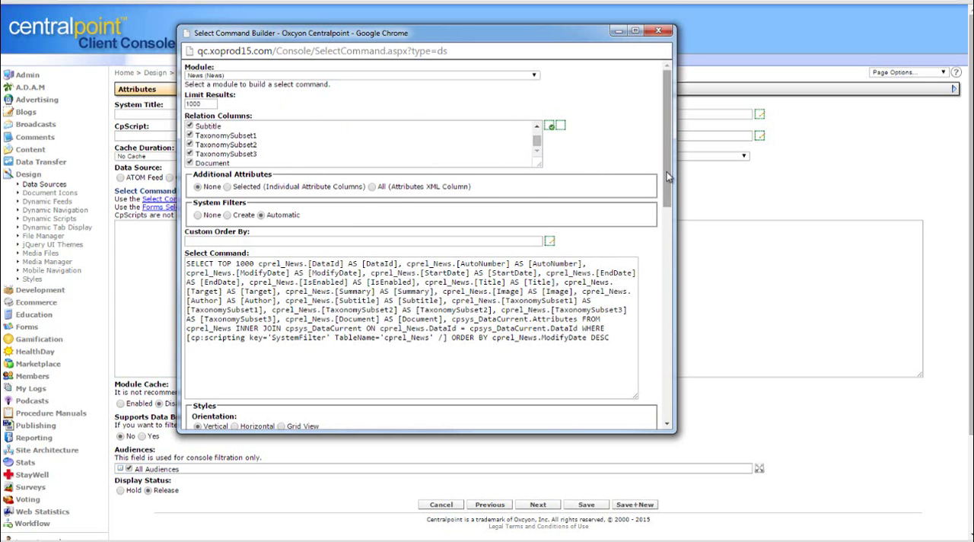
pyautogui.moveTo(667, 171); pyautogui.dragTo(673, 233)
pyautogui.moveTo(613, 175); pyautogui.dragTo(187, 79)
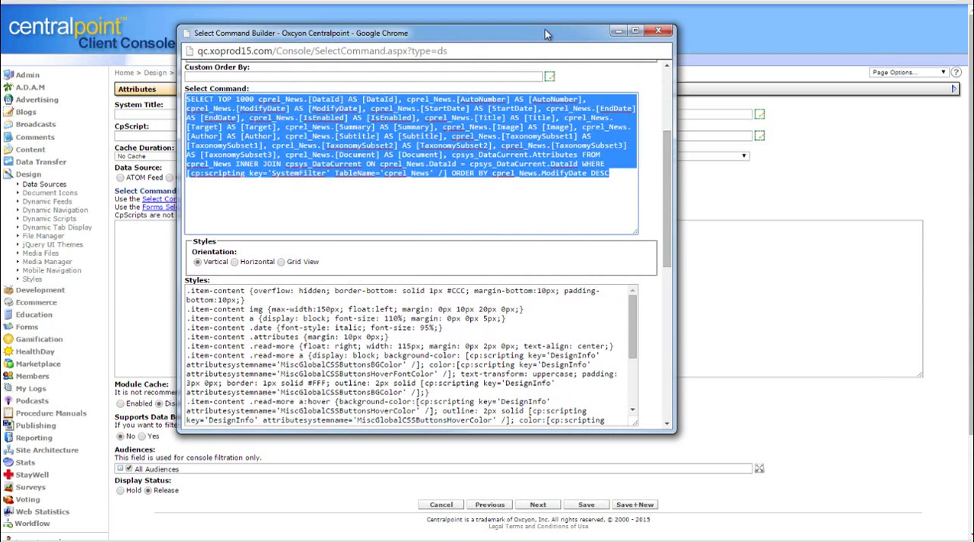
pyautogui.moveTo(545, 31); pyautogui.dragTo(0, 46)
pyautogui.click(319, 299)
pyautogui.write("SELECT TOP 1000 cprel_News.[DataId] AS [DataId], cprel_News.[AutoNumber] AS [AutoNumber], cprel_News.[ModifyDate] AS [ModifyDate], cprel_News.[StartDate] AS [StartDate], cprel_News.[EndDate] AS [EndDate], cprel_News.[IsEnabled] AS [IsEnabled], cprel_News.[Title] AS [Title], cprel_News.[Target] AS [Target], cprel_News.[Summary] AS [Summary], cprel_News.[Image] AS [Image], cprel_News.[Author] AS [Author], cprel_News.[Subtitle] AS [Subtitle], cprel_News.[TaxonomySubset1] AS [TaxonomySubset1], cprel_News.[TaxonomySubset2] AS [TaxonomySubset2], cprel_News.[TaxonomySubset3] AS [TaxonomySubset3], cprel_News.[Document] AS [Document], cpsys_DataCurrent.Attributes FROM cprel_News INNER JOIN cpsys_DataCurrent ON cprel_News.DataId = cpsys_DataCurrent.DataId WHERE [cp:scripting key='SystemFilter' TableName='cprel_News' /] ORDER BY cprel_News.ModifyDate DESC")
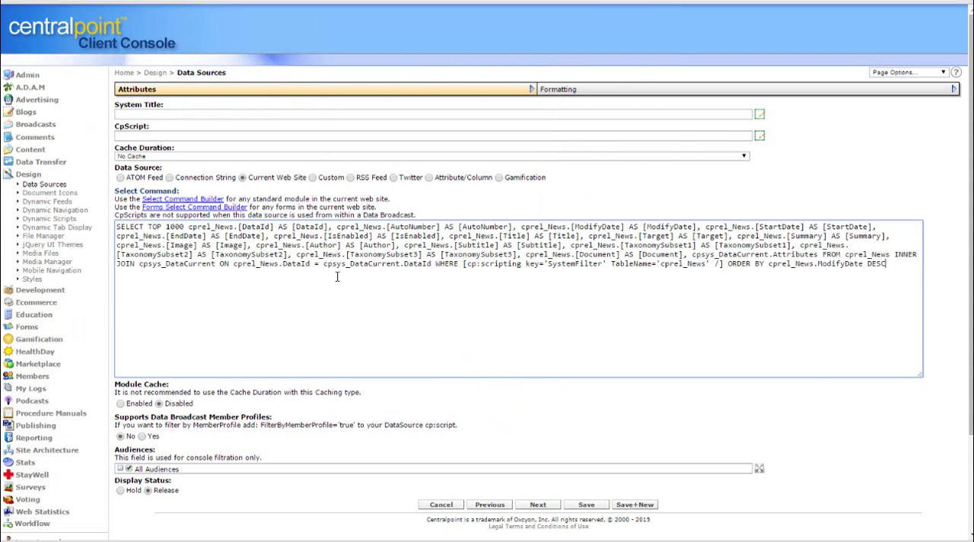
pyautogui.click(176, 116)
pyautogui.write('MyNews12345')
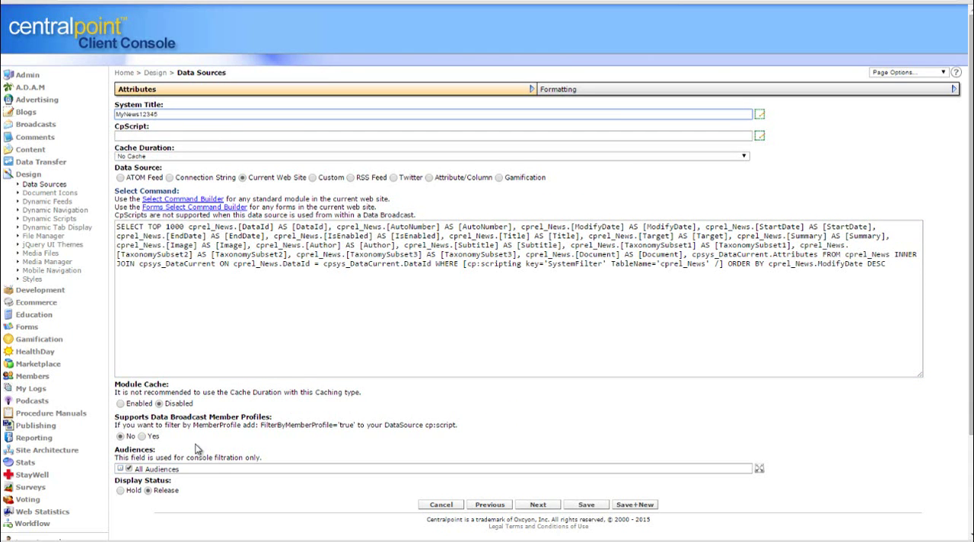
# Copy all the generated Styles code from the Select Command Builder into the Styles field of the data source's formatting
pyautogui.click(673, 90)
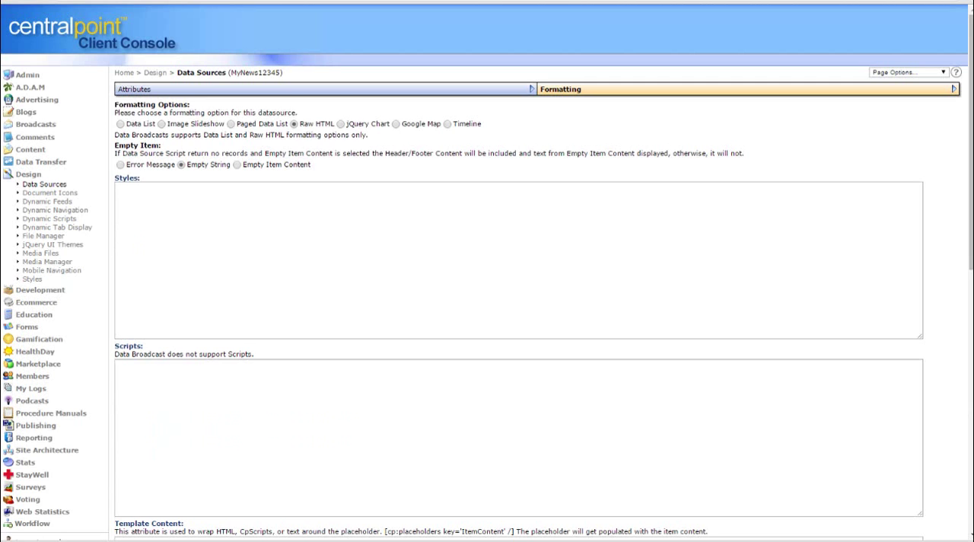
pyautogui.moveTo(0, 92); pyautogui.dragTo(542, 67)
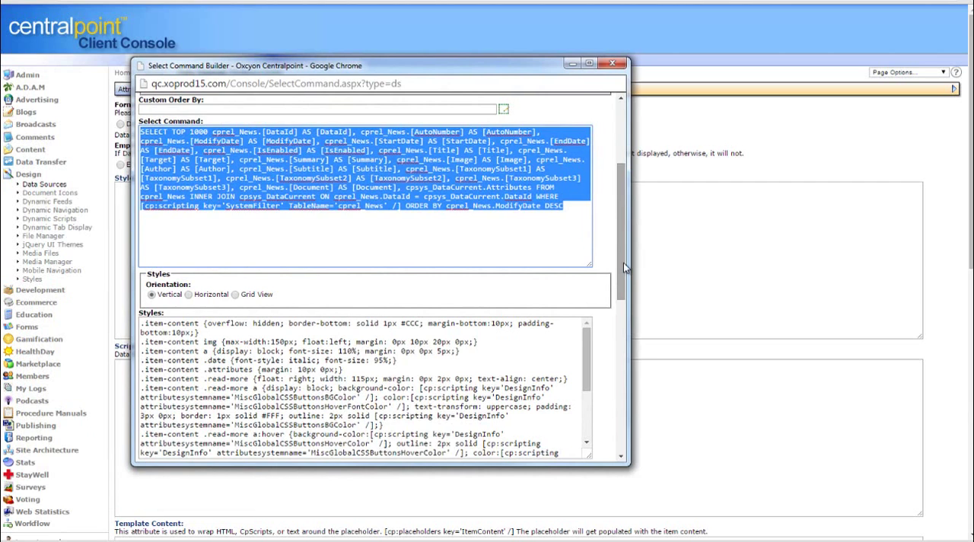
pyautogui.moveTo(624, 263); pyautogui.dragTo(627, 313)
pyautogui.click(255, 249)
pyautogui.hotkey('ctrl', 'a')
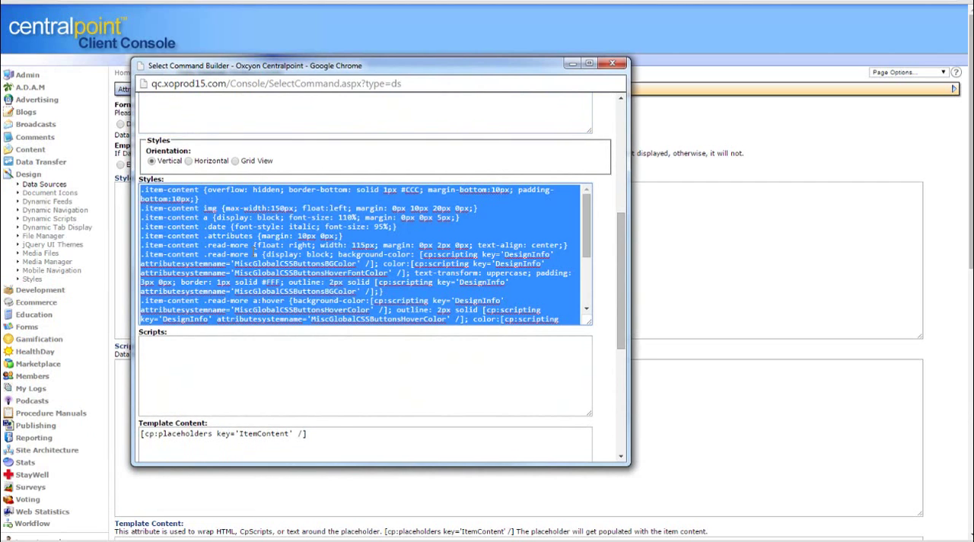
pyautogui.moveTo(421, 66); pyautogui.dragTo(0, 68)
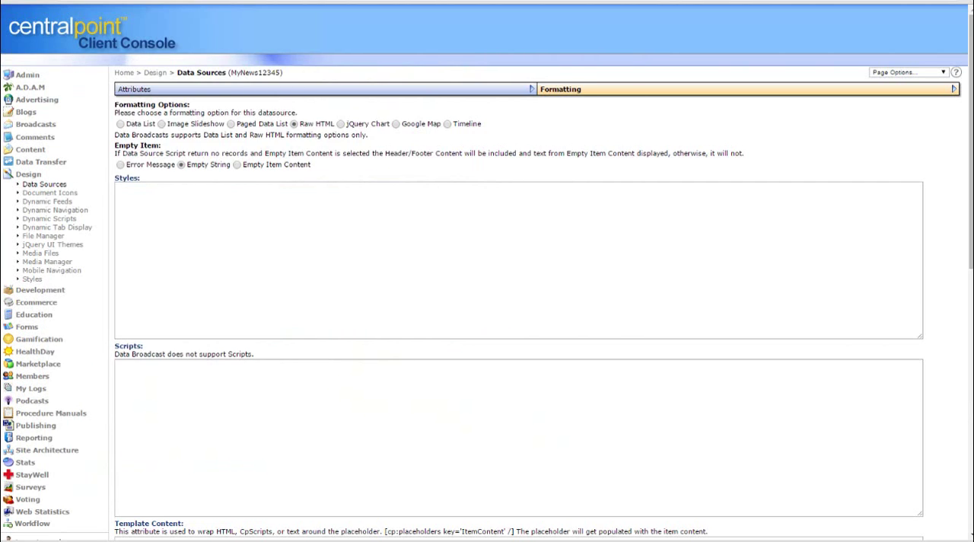
pyautogui.click(217, 203)
pyautogui.hotkey('ctrl', 'v')
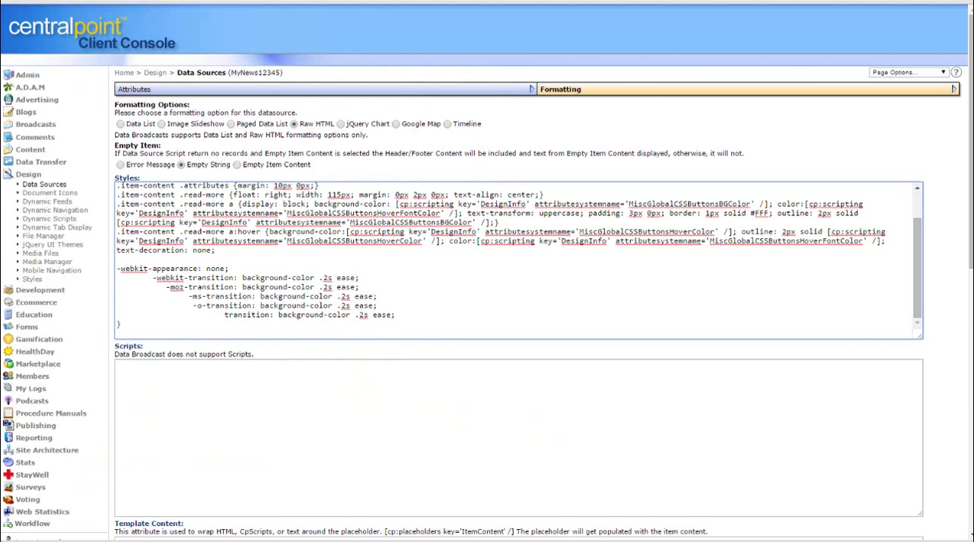
# Copy the builder's Template Content placeholder over the existing Template Content in the data source's formatting
pyautogui.moveTo(0, 68); pyautogui.dragTo(537, 69)
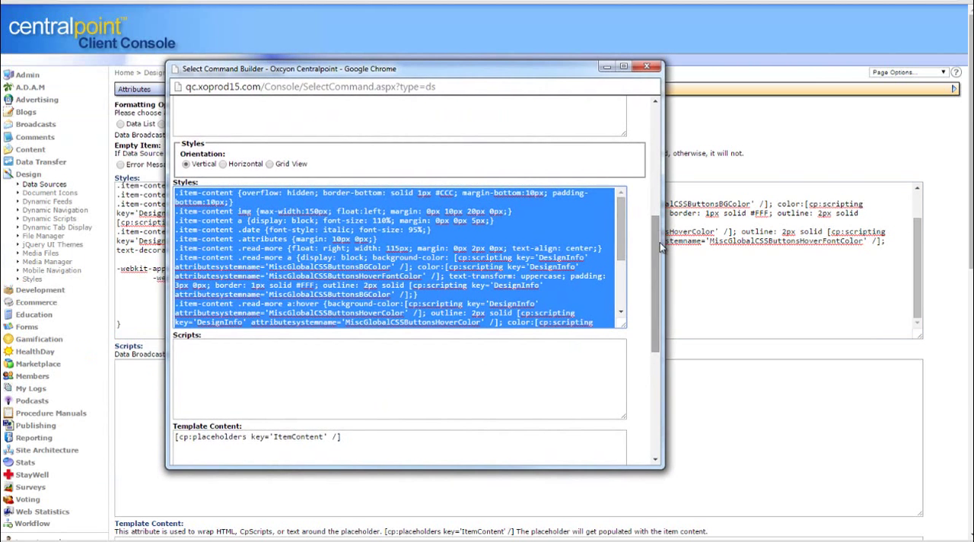
pyautogui.moveTo(658, 254); pyautogui.dragTo(665, 360)
pyautogui.moveTo(342, 162); pyautogui.dragTo(136, 160)
pyautogui.moveTo(473, 70); pyautogui.dragTo(0, 70)
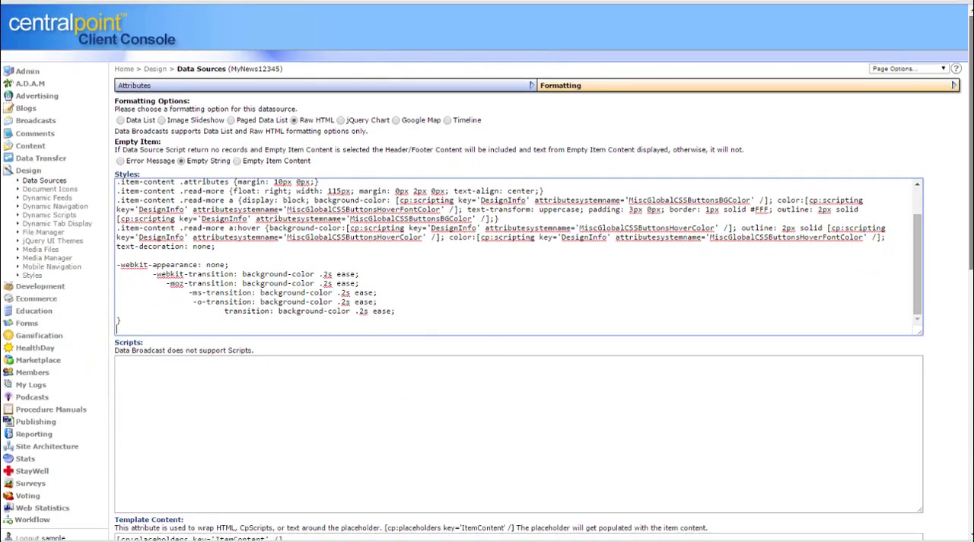
pyautogui.scroll(-5, 449, 248)
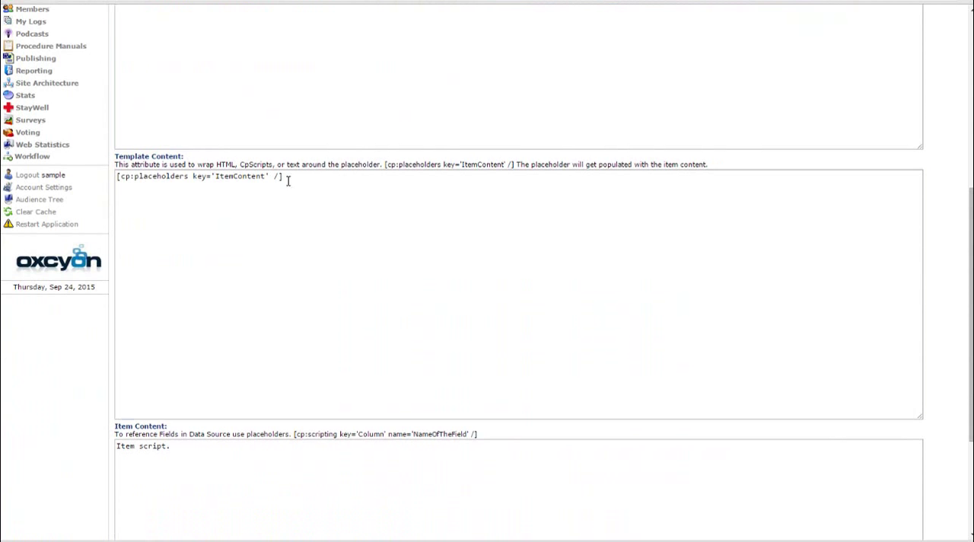
pyautogui.moveTo(288, 181); pyautogui.dragTo(47, 169)
pyautogui.click(579, 232)
# Copy the builder's generated Item Content code over the data source's existing Item Content and save the record
pyautogui.moveTo(55, 44); pyautogui.dragTo(643, 42)
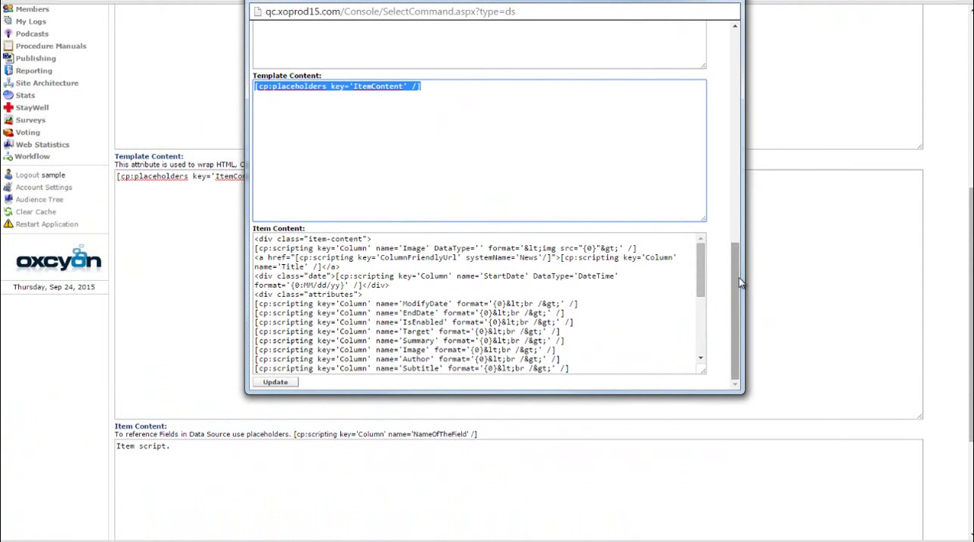
pyautogui.click(637, 315)
pyautogui.hotkey('ctrl', 'a')
pyautogui.hotkey('ctrl', 'c')
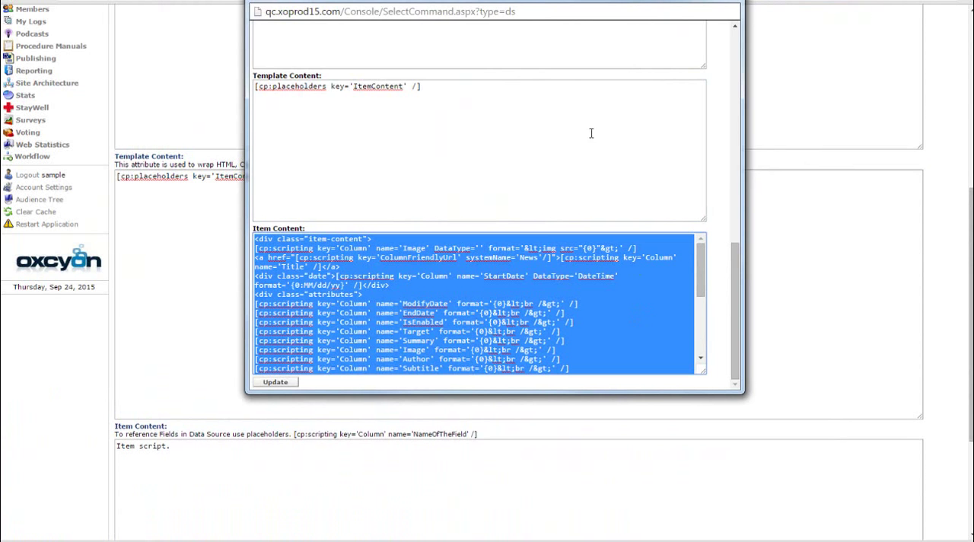
pyautogui.moveTo(611, 3); pyautogui.dragTo(0, 31)
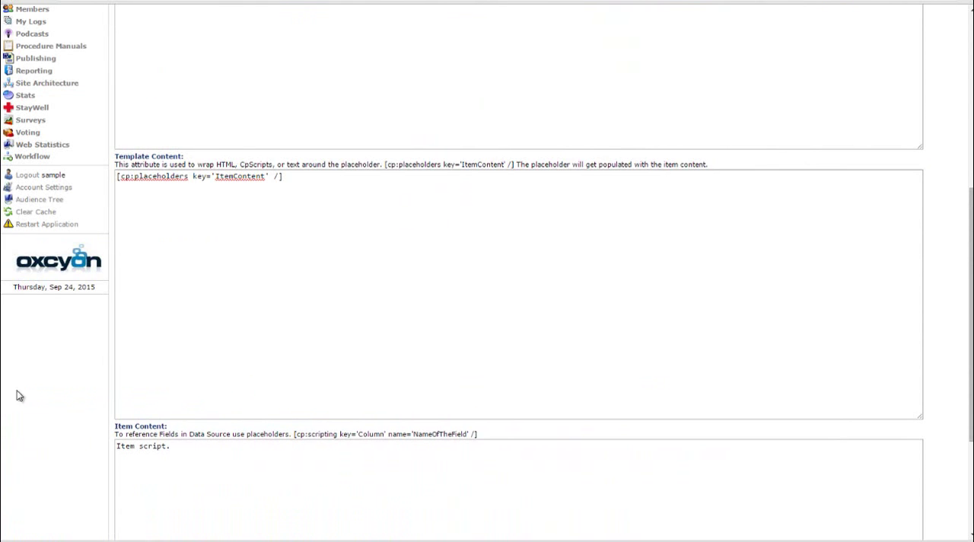
pyautogui.click(214, 444)
pyautogui.hotkey('ctrl', 'a')
pyautogui.hotkey('ctrl', 'v')
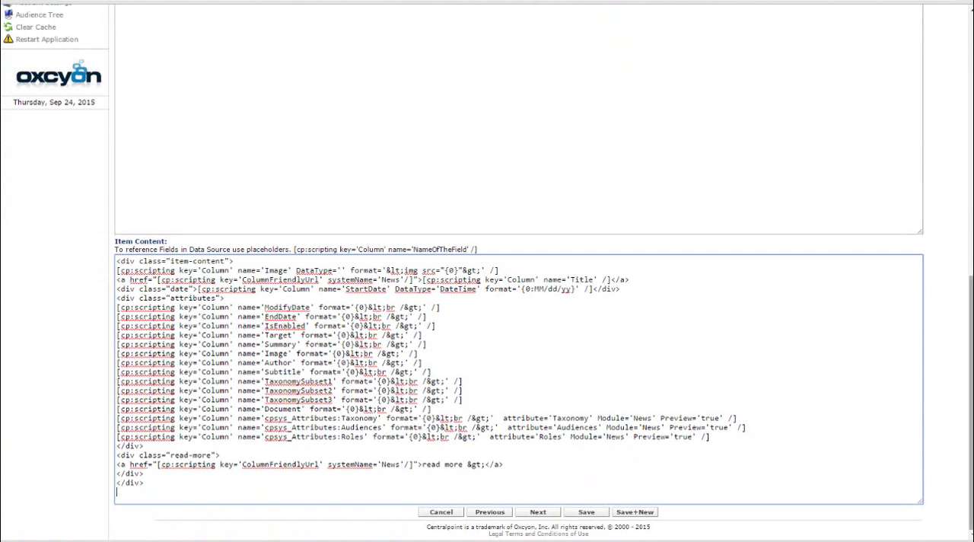
pyautogui.click(594, 513)
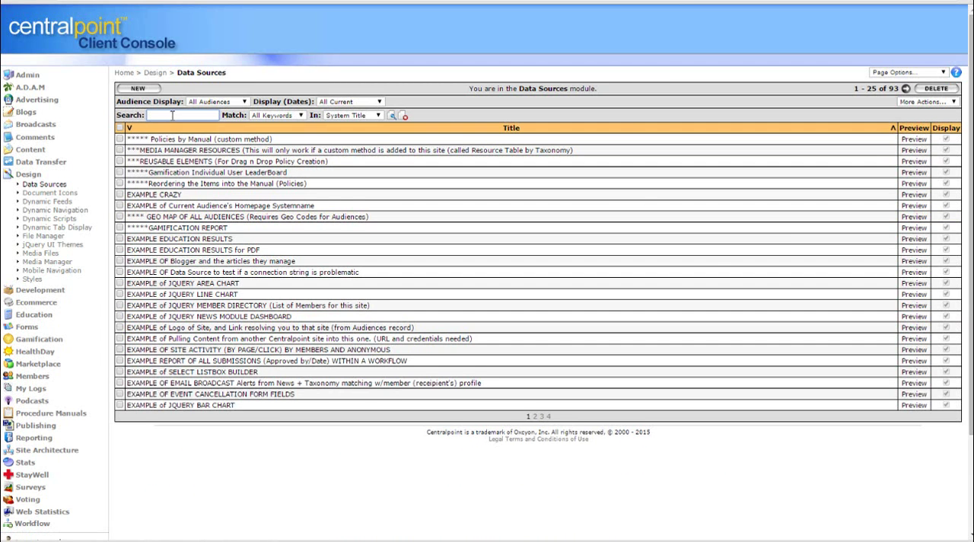
# Search the Data Sources by system title for 1234
pyautogui.click(169, 115)
pyautogui.write('1234')
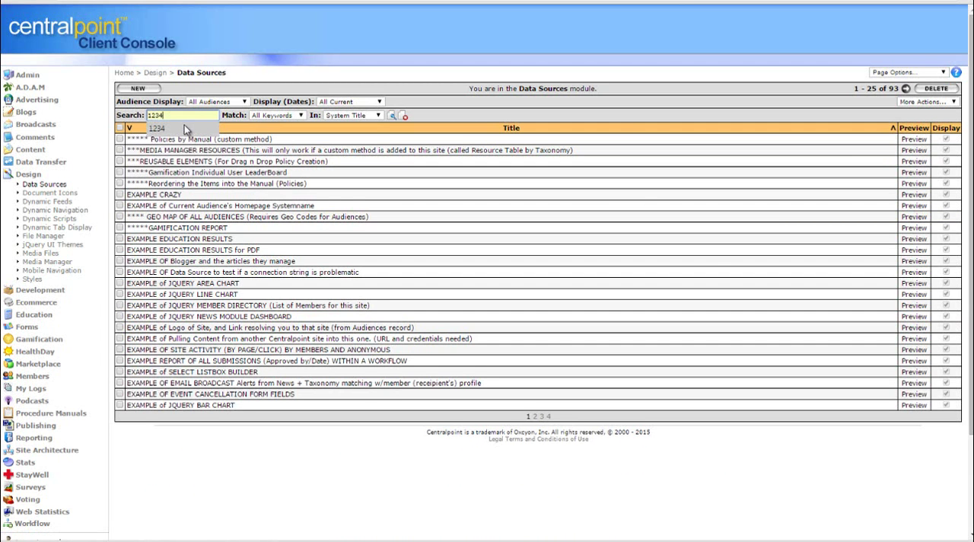
pyautogui.click(178, 128)
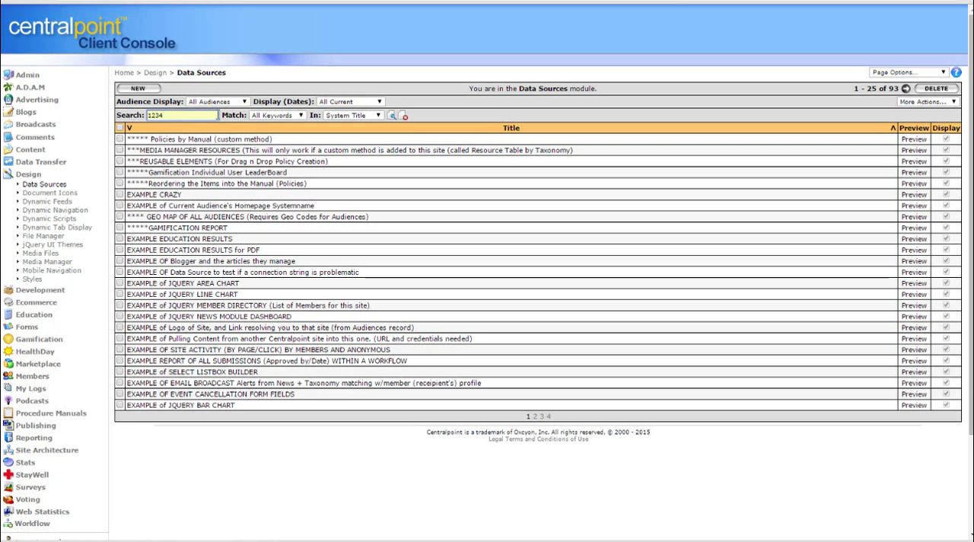
pyautogui.moveTo(177, 117); pyautogui.dragTo(122, 115)
pyautogui.write('1234')
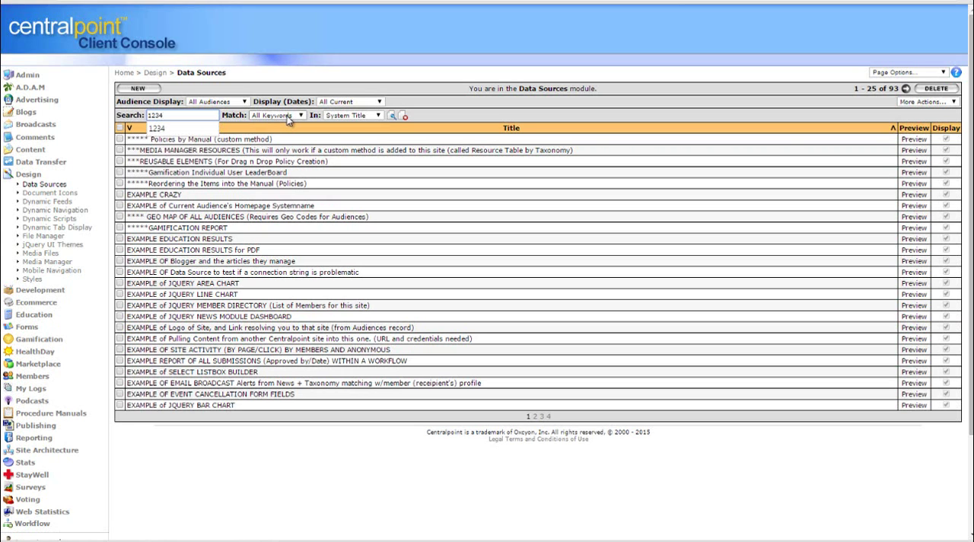
pyautogui.press('Return')
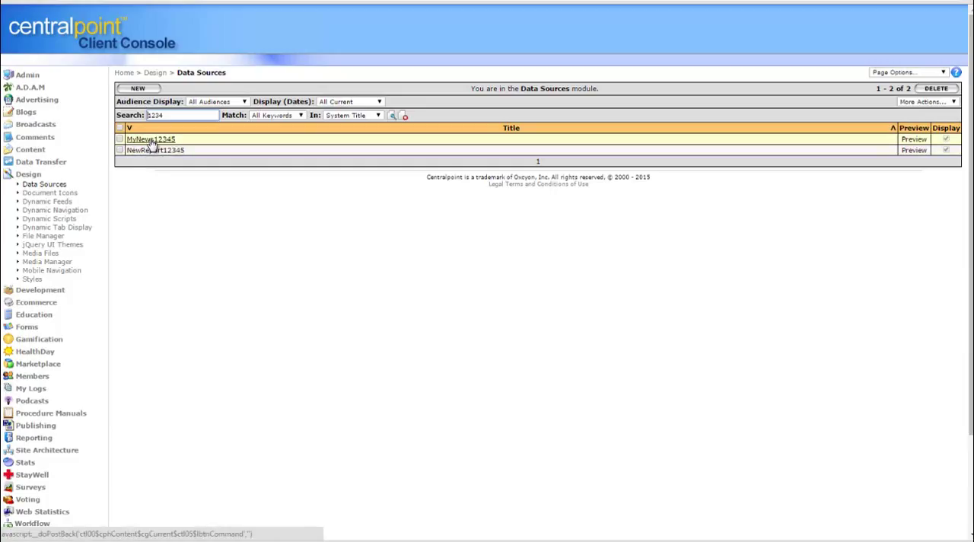
# Preview the MyNews12345 data source, copy the cp:scripting DataSource script below its results, and close the preview
pyautogui.click(913, 140)
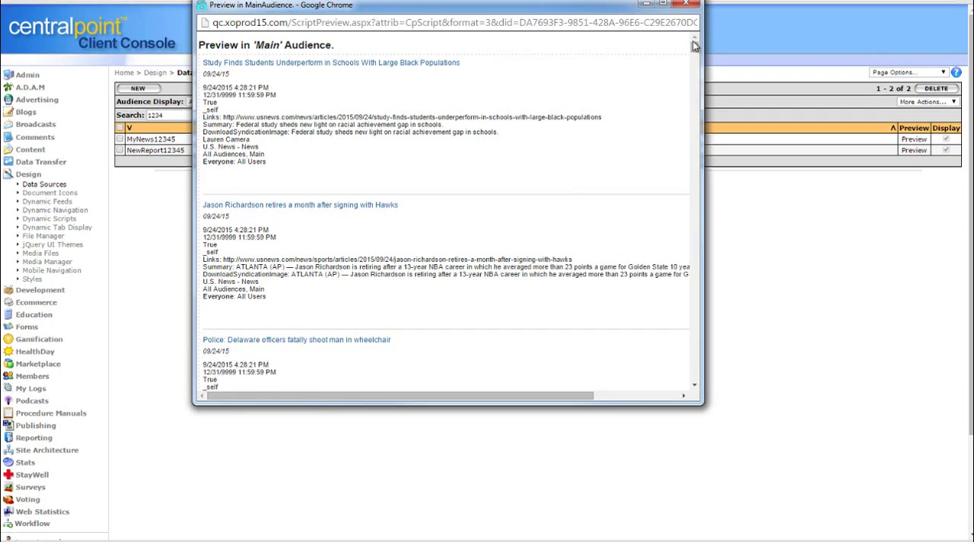
pyautogui.moveTo(695, 48); pyautogui.dragTo(700, 404)
pyautogui.moveTo(482, 362); pyautogui.dragTo(200, 360)
pyautogui.hotkey('ctrl', 'c')
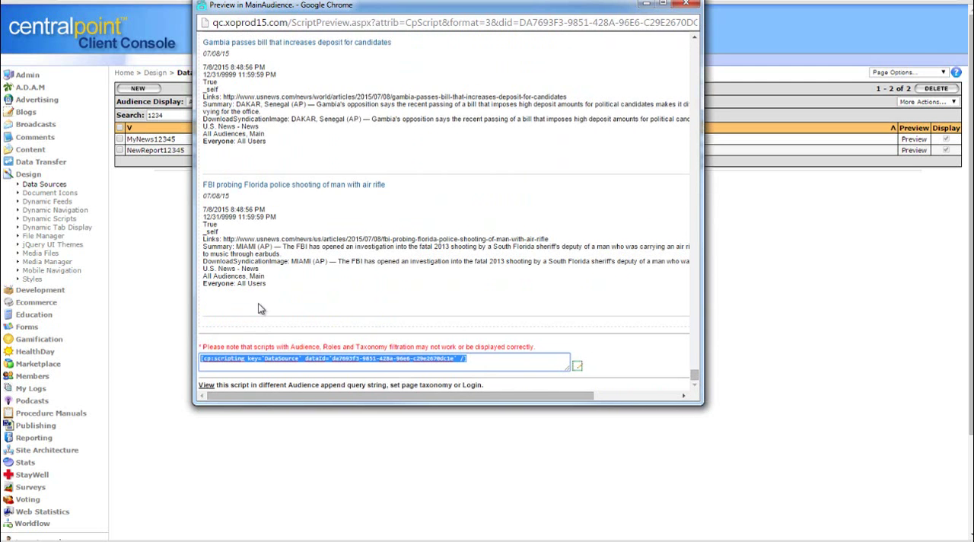
pyautogui.click(686, 4)
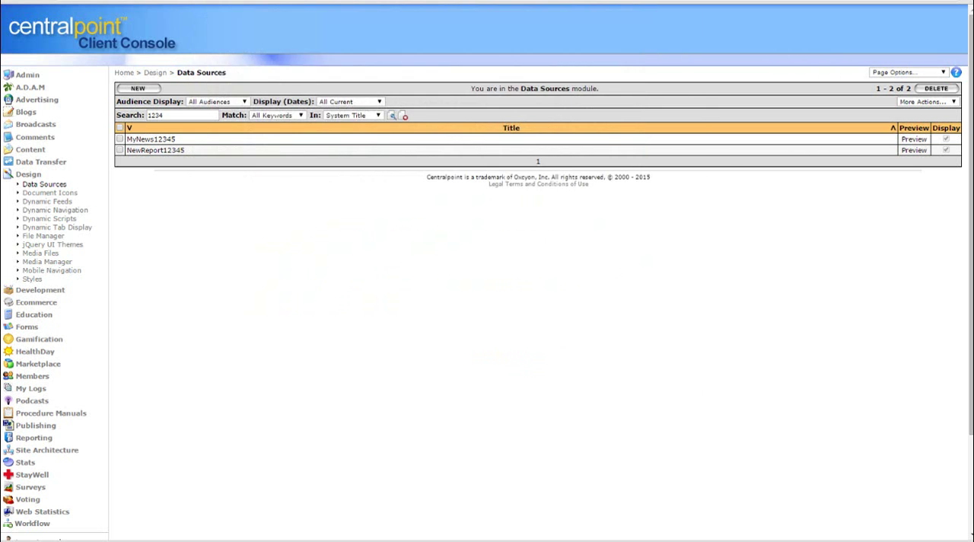
# Create a new Site Architecture page with the content "My news things is here" followed by the copied data source script
pyautogui.click(47, 450)
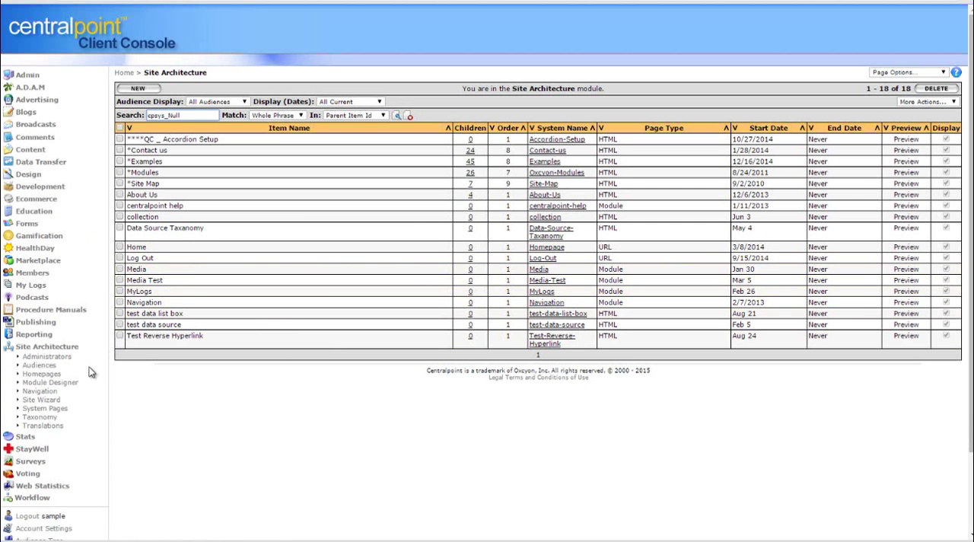
pyautogui.click(138, 88)
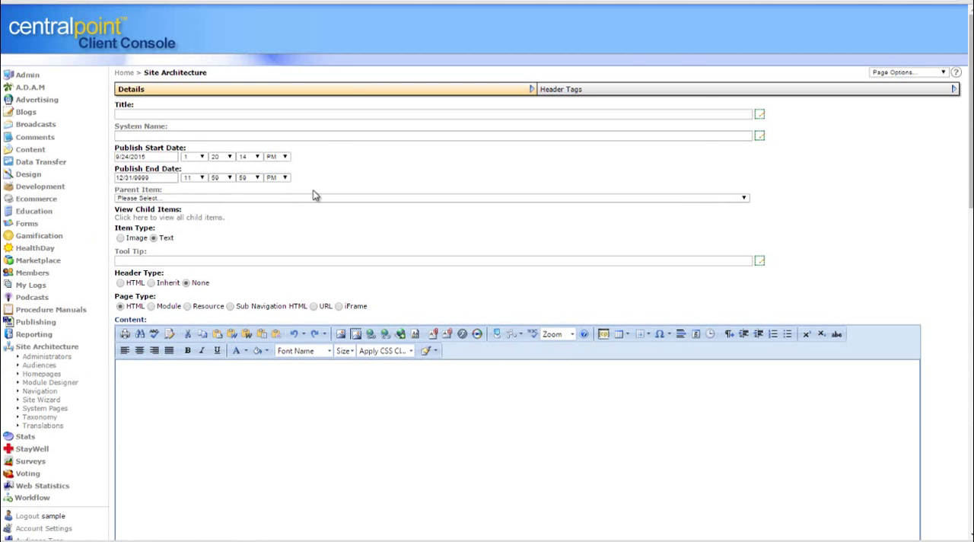
pyautogui.click(268, 400)
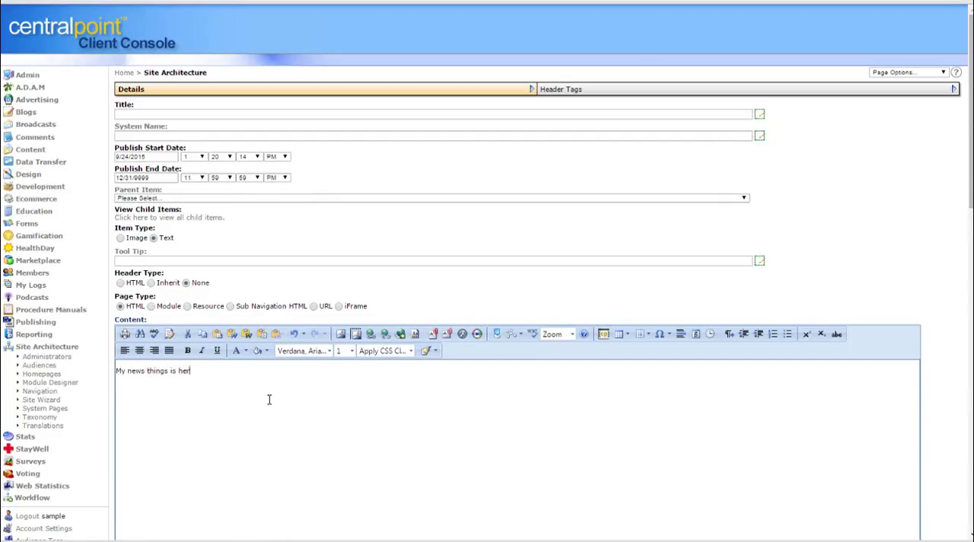
pyautogui.hotkey('ctrl', 'v')
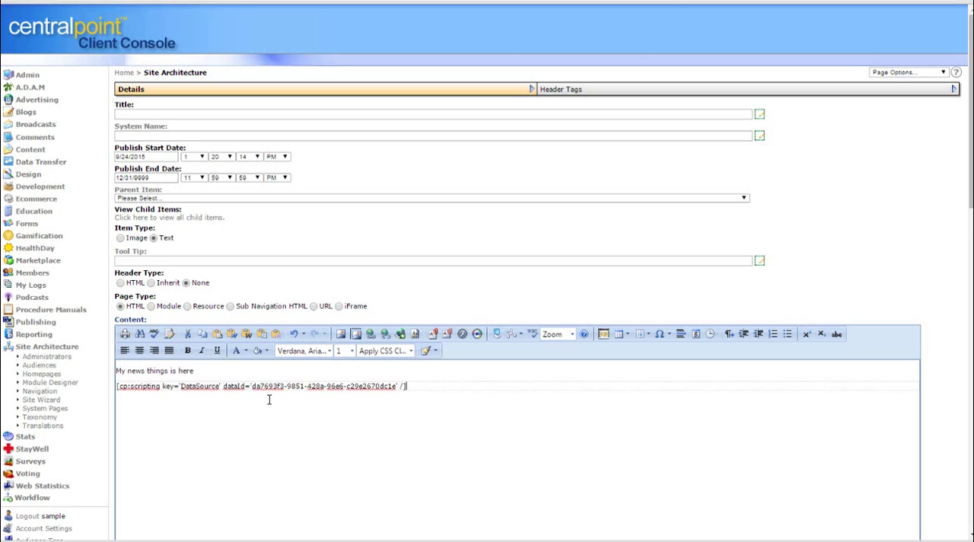
# Title the page MyNews12345, set its parent item to About Us (About-Us), and save it
pyautogui.click(157, 114)
pyautogui.write('MyNew')
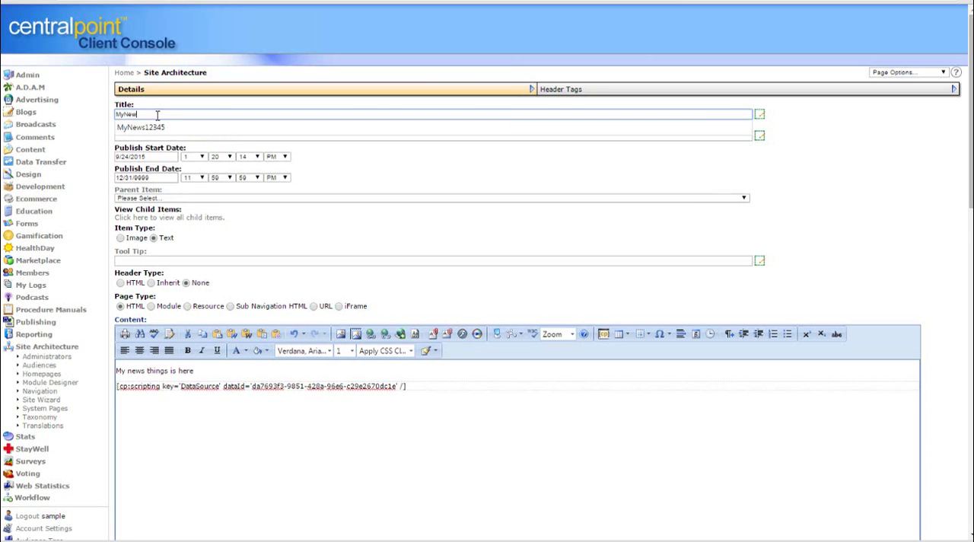
pyautogui.write('s12345')
pyautogui.click(617, 228)
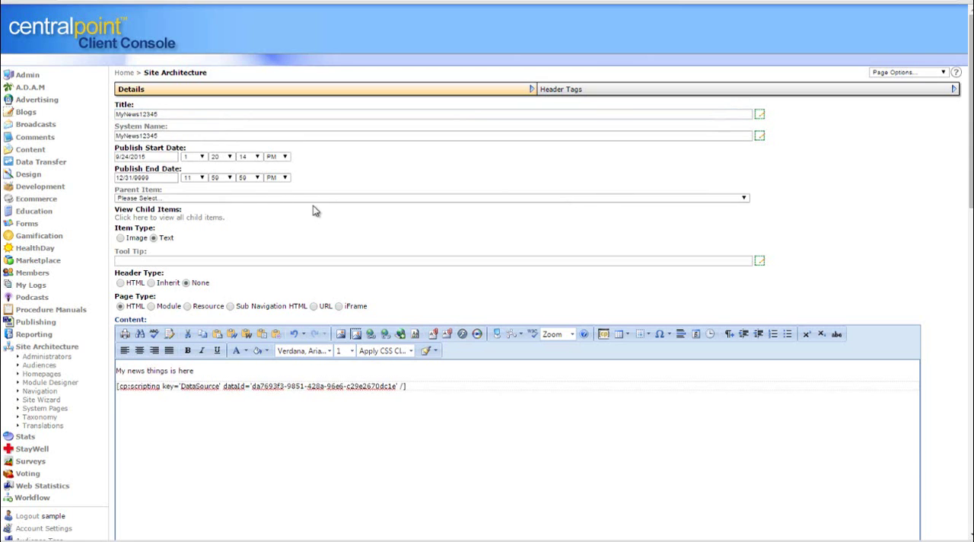
pyautogui.click(264, 199)
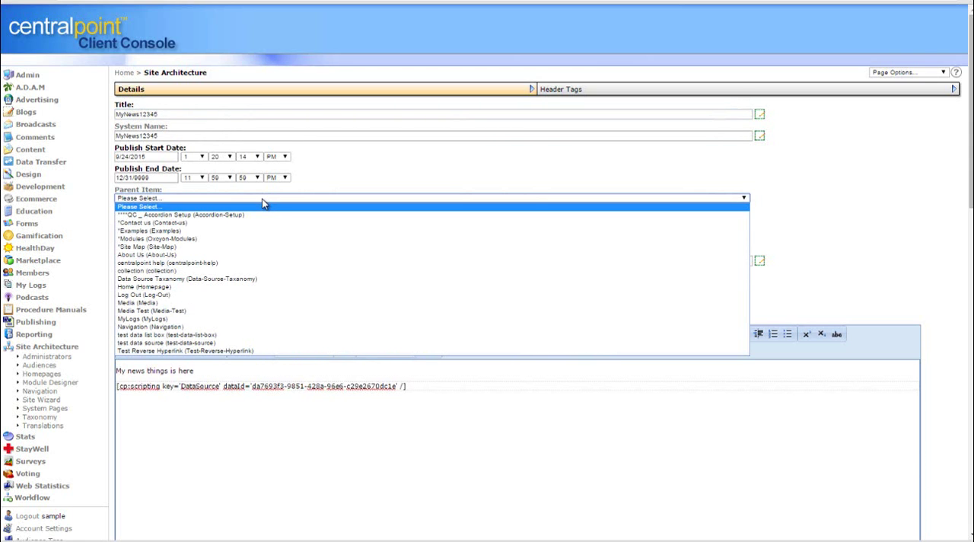
pyautogui.click(260, 255)
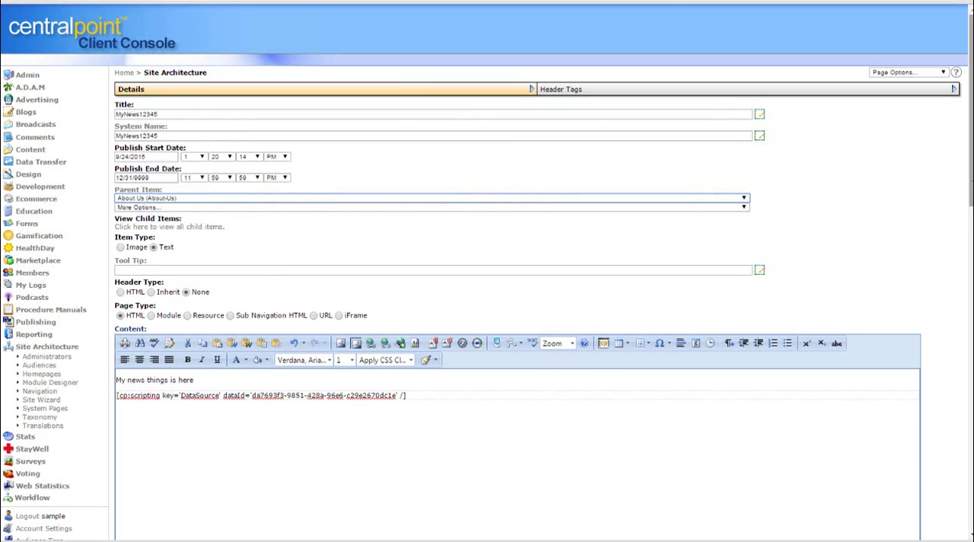
pyautogui.scroll(-15, 616, 531)
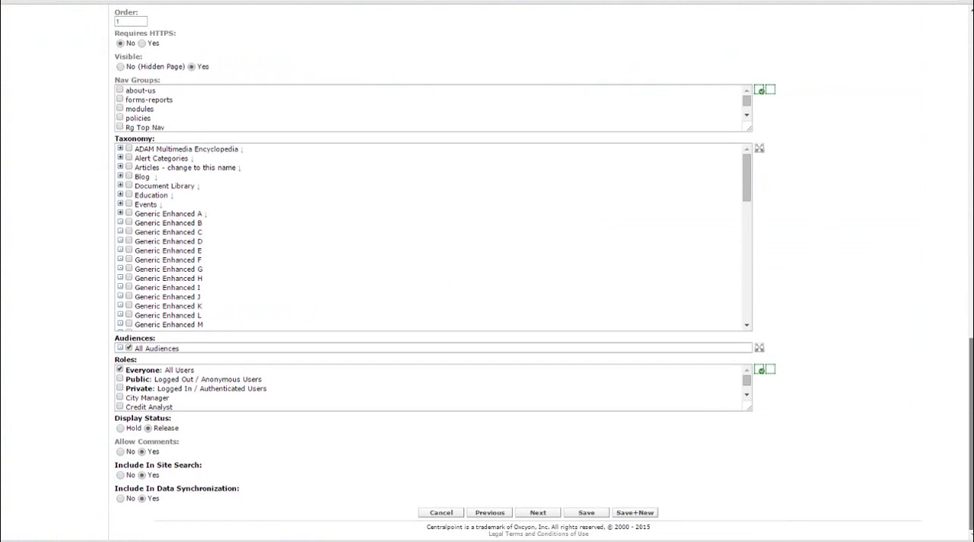
pyautogui.click(590, 514)
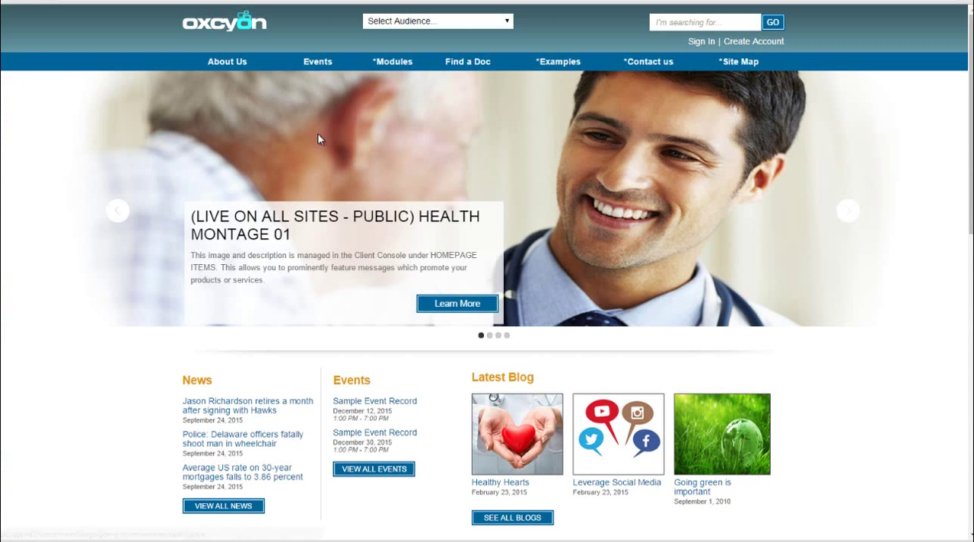
# On the public Oxcyon site, view the MyNews12345 page under About Us and open its first news article
pyautogui.moveTo(231, 67)
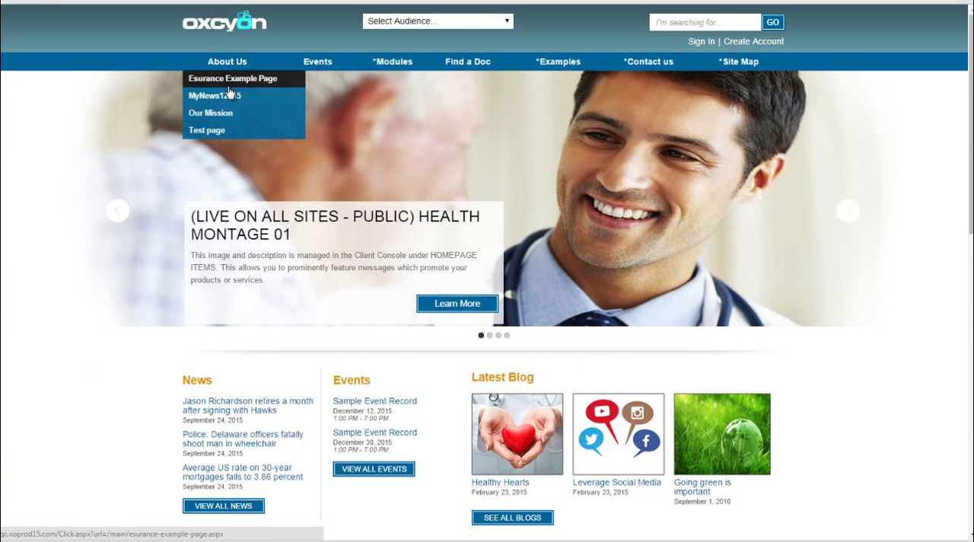
pyautogui.click(230, 97)
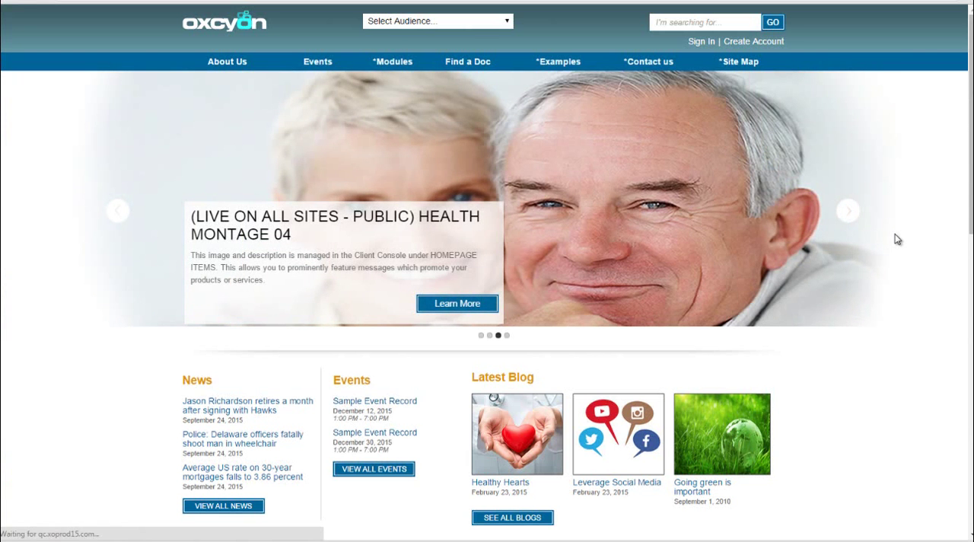
pyautogui.moveTo(227, 64)
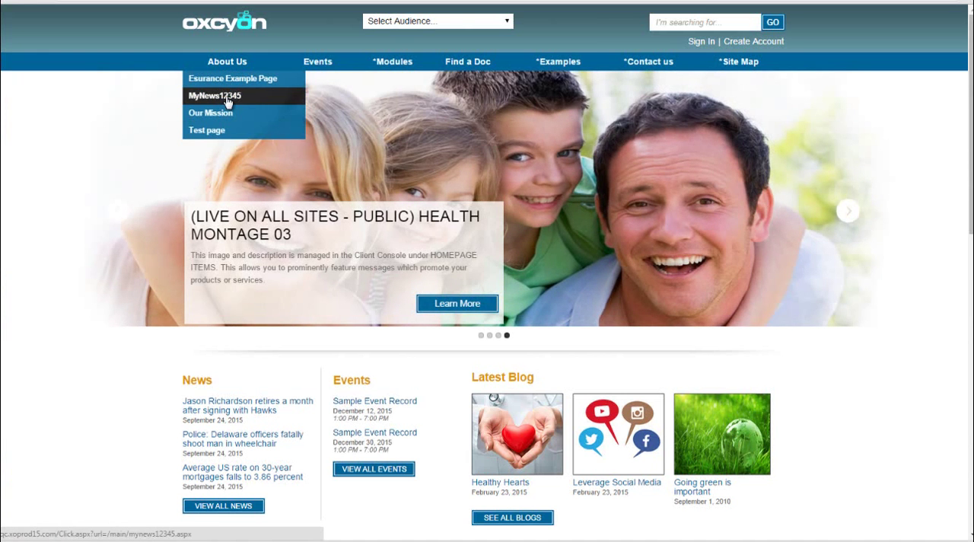
pyautogui.click(228, 101)
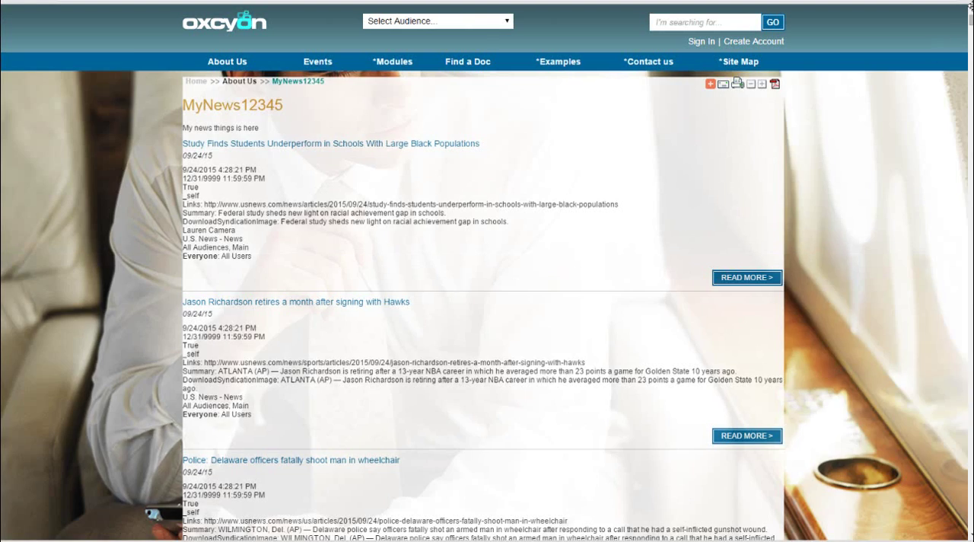
pyautogui.scroll(-20, 484, 305)
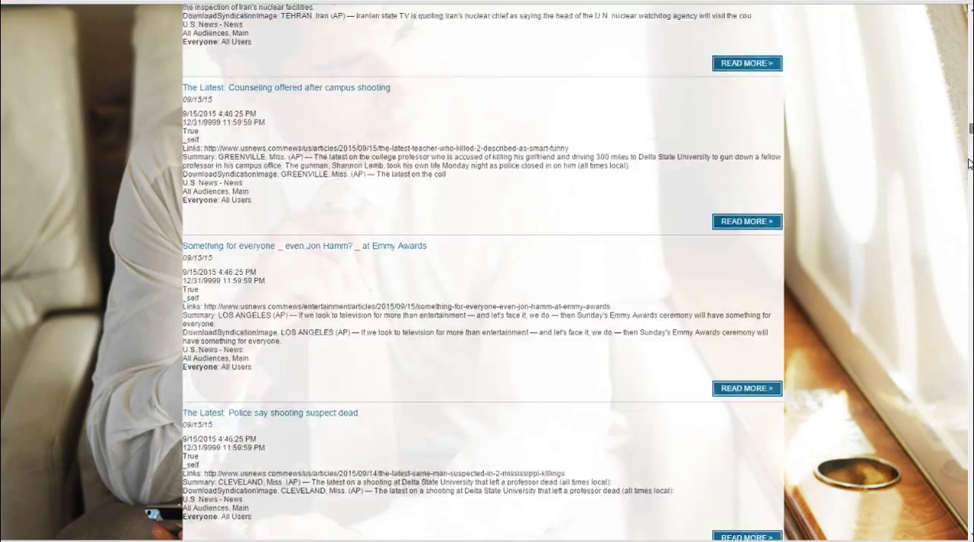
pyautogui.scroll(20, 672, 120)
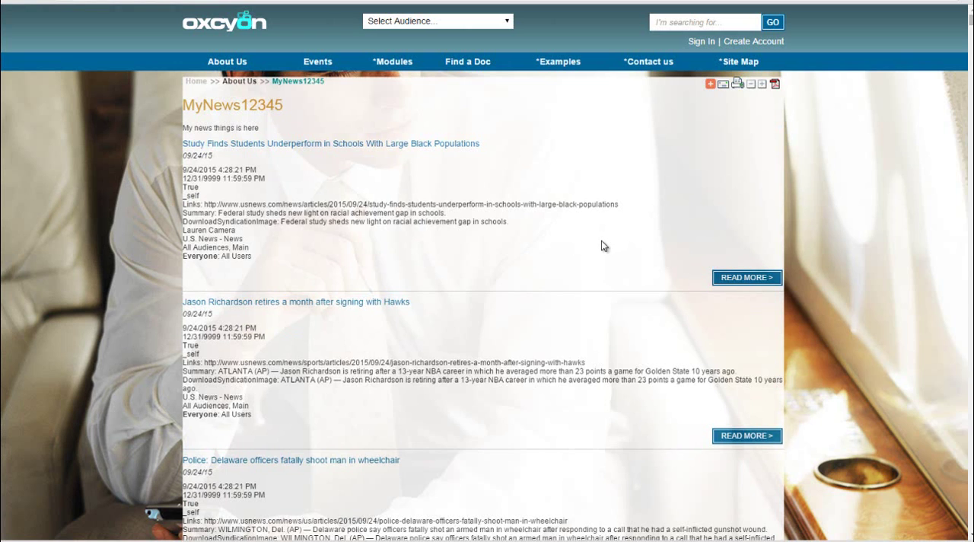
pyautogui.click(405, 145)
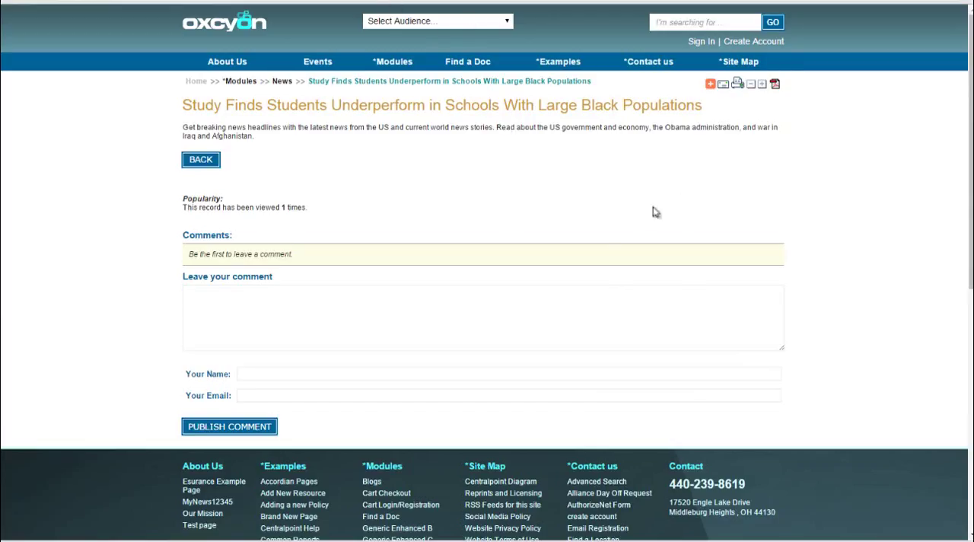
# Open the News module under Content in the Client Console, logging in with the account password and declining to save it in the browser
pyautogui.moveTo(424, 86)
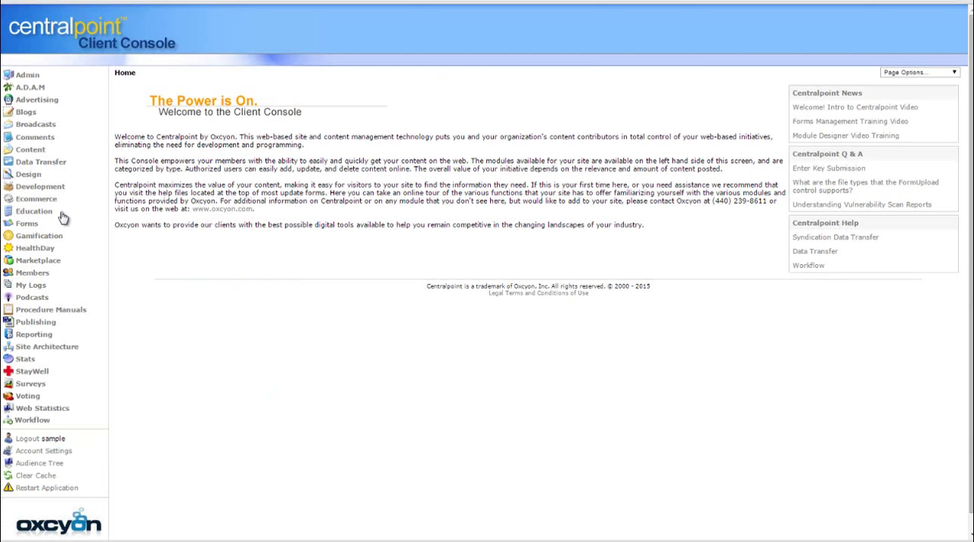
pyautogui.click(31, 149)
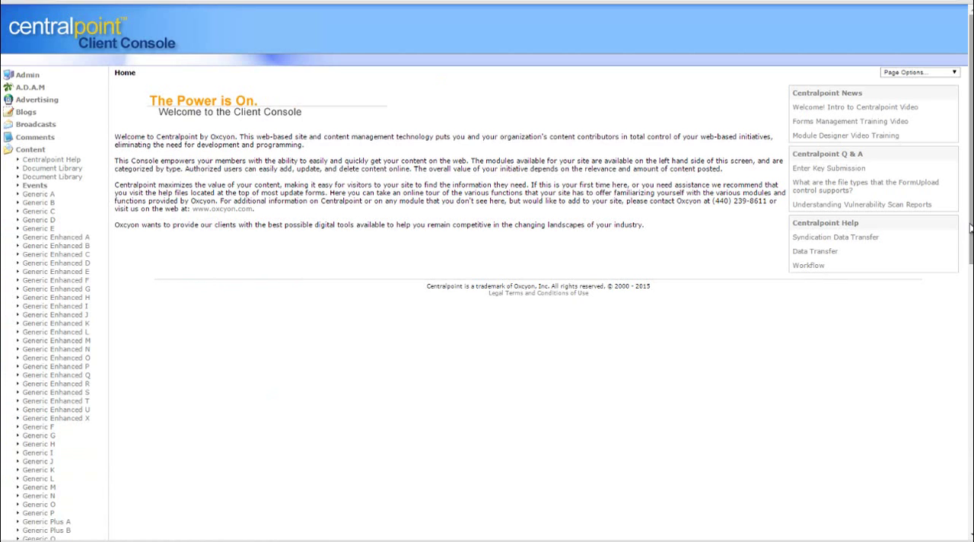
pyautogui.scroll(-3, 948, 332)
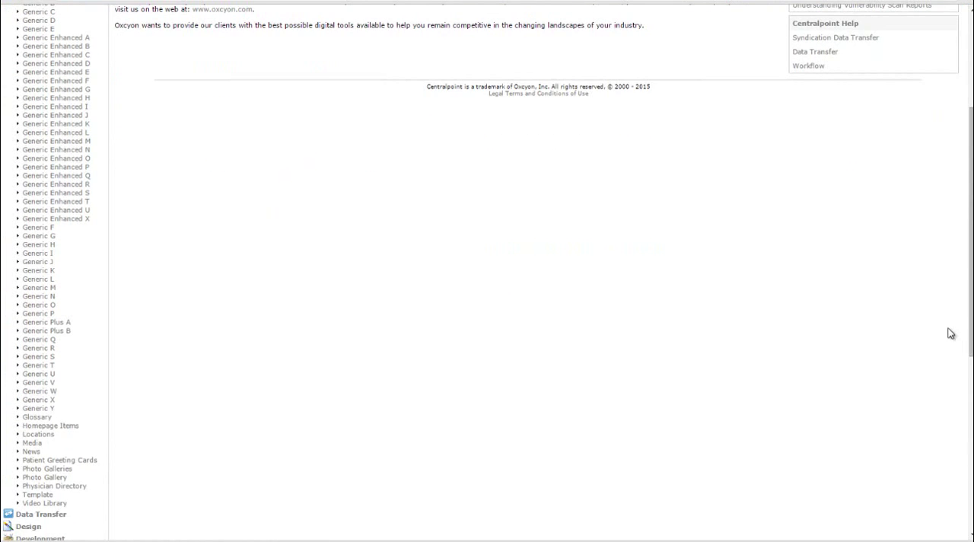
pyautogui.click(26, 453)
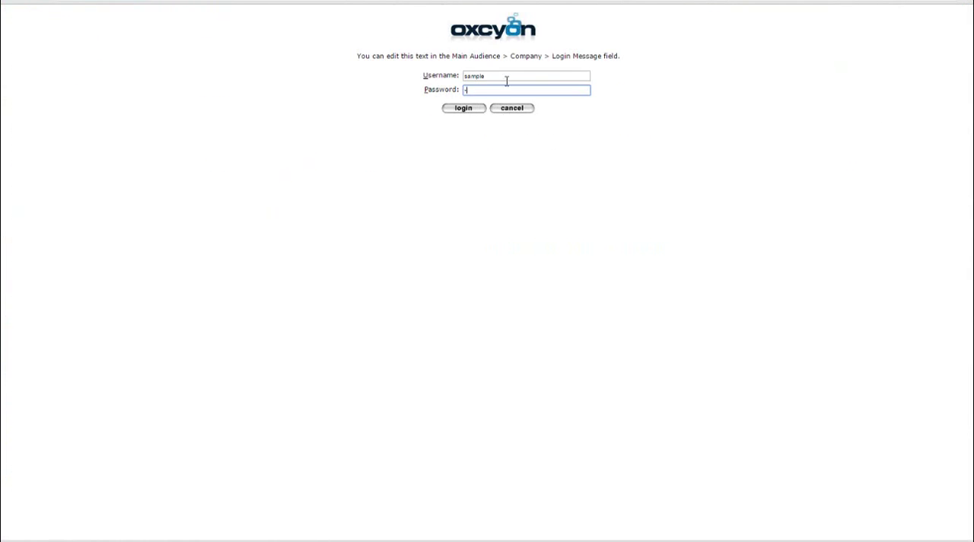
pyautogui.write('••••••')
pyautogui.press('Return')
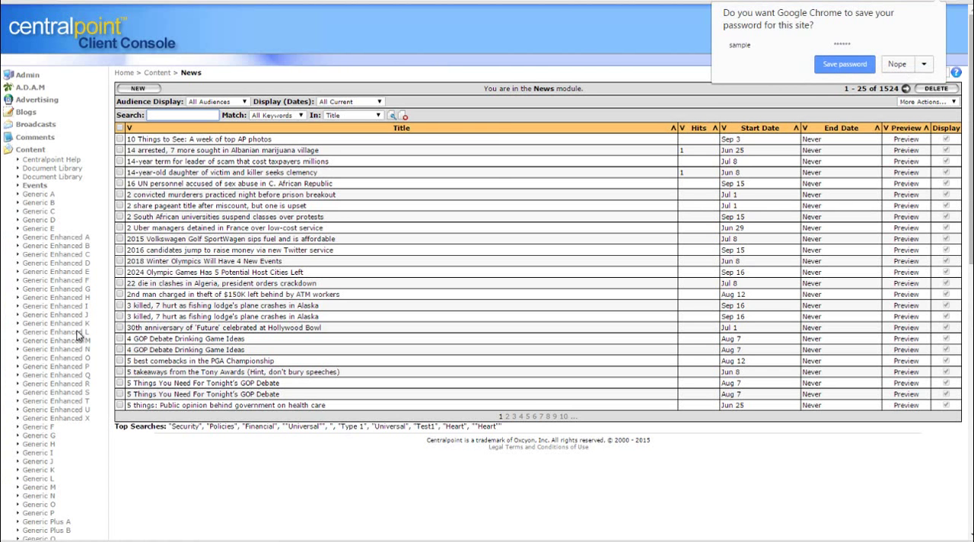
pyautogui.click(898, 65)
pyautogui.scroll(-3, 108, 467)
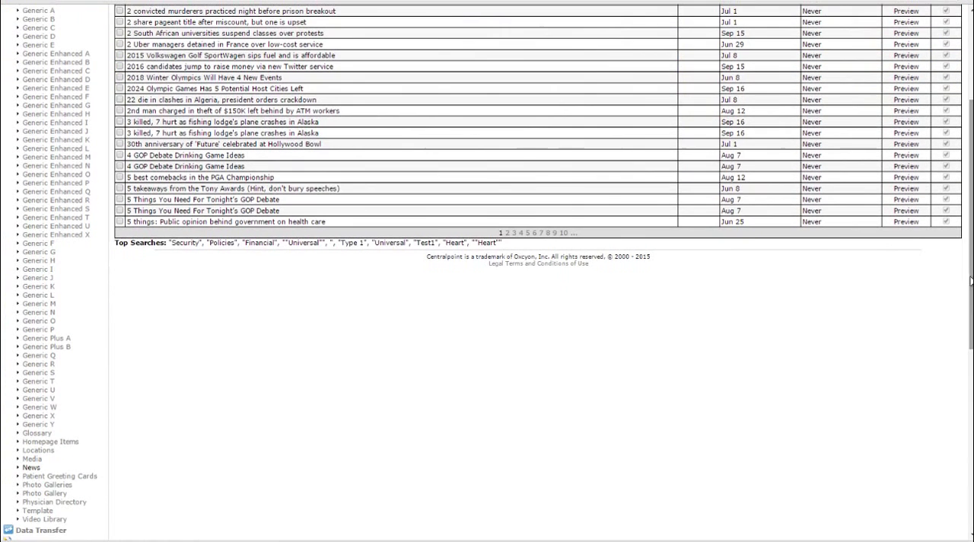
# Create and save a News record titled SAMPLE 1234567 with the body copy "dfadsfdasfdasfddfsads"
pyautogui.click(32, 468)
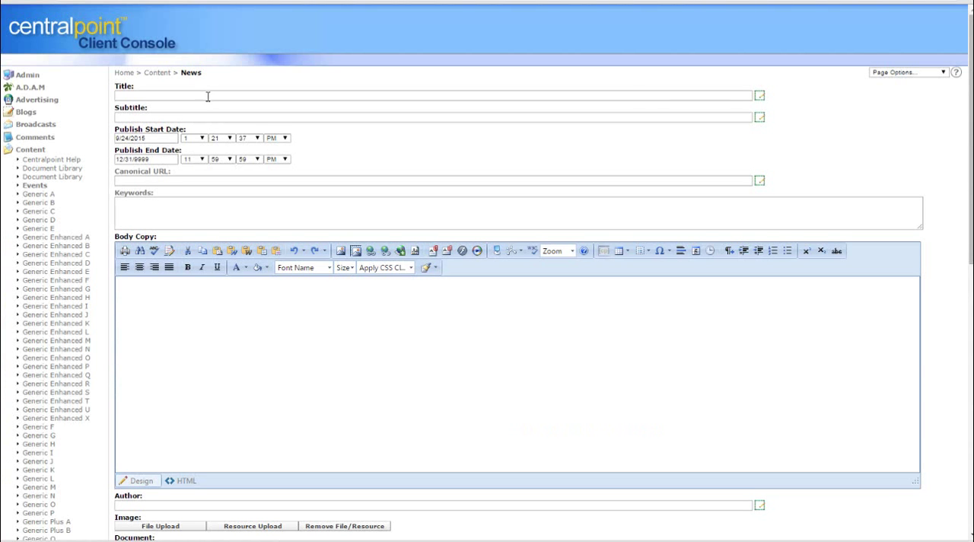
pyautogui.click(212, 95)
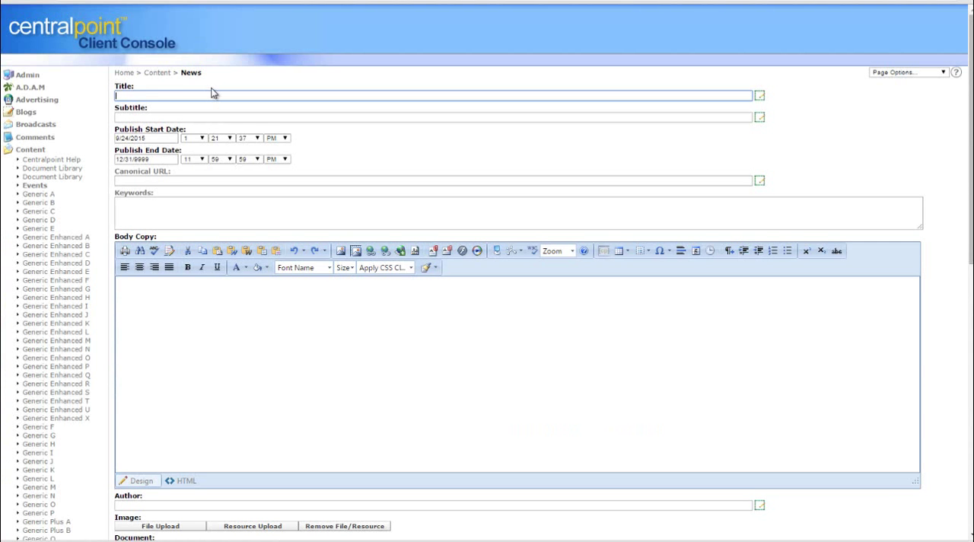
pyautogui.write('SAMPLE 1234567')
pyautogui.click(310, 342)
pyautogui.write('dfadsfdasfdasfddf')
pyautogui.scroll(-7, 789, 289)
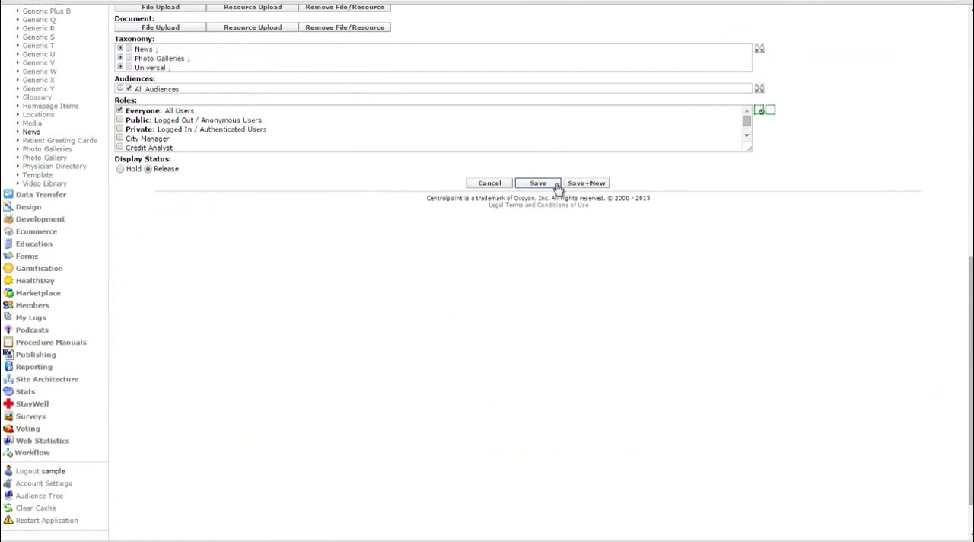
pyautogui.click(537, 183)
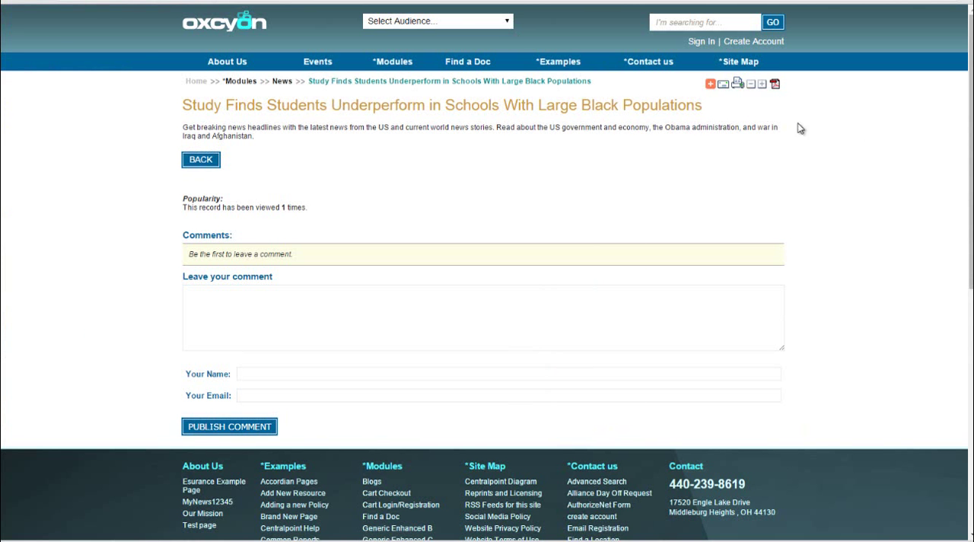
# On the public Oxcyon site, view the MyNews12345 page under About Us and open the SAMPLE 1234567 article
pyautogui.moveTo(220, 64)
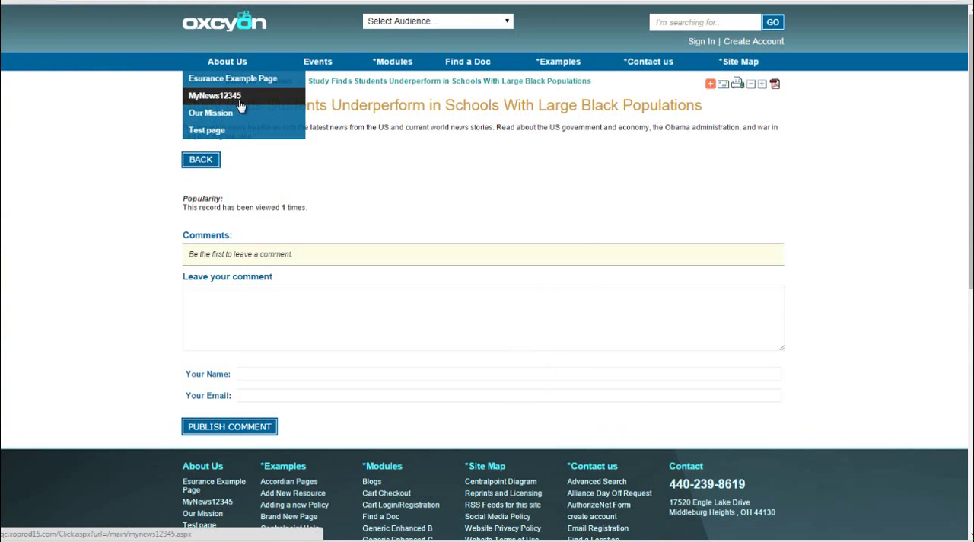
pyautogui.click(239, 105)
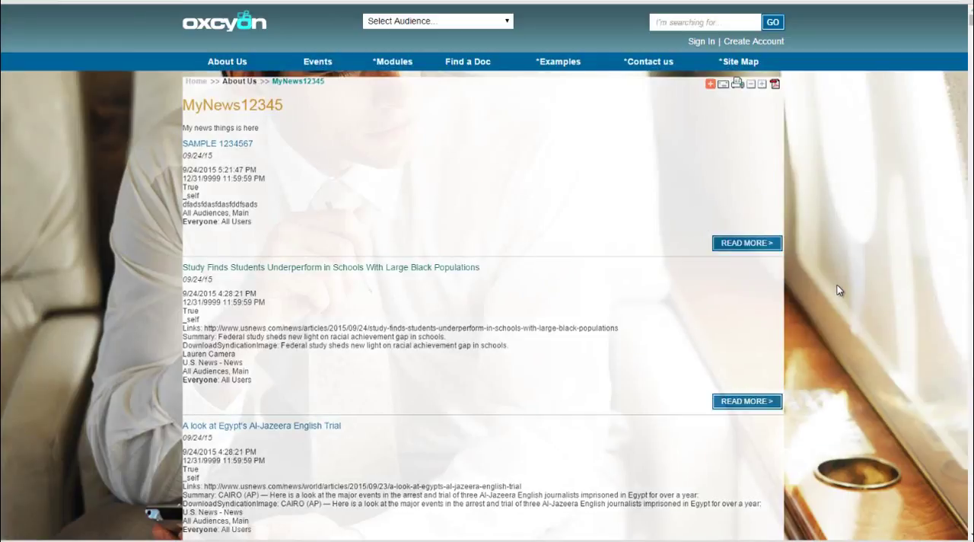
pyautogui.click(237, 145)
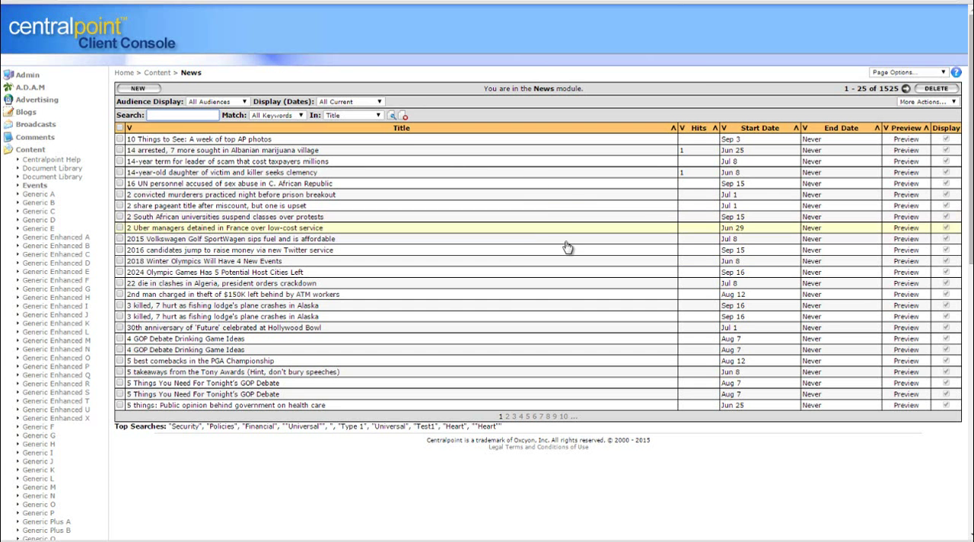
# Search the Data Transfer module of the Client Console for 1234
pyautogui.click(32, 151)
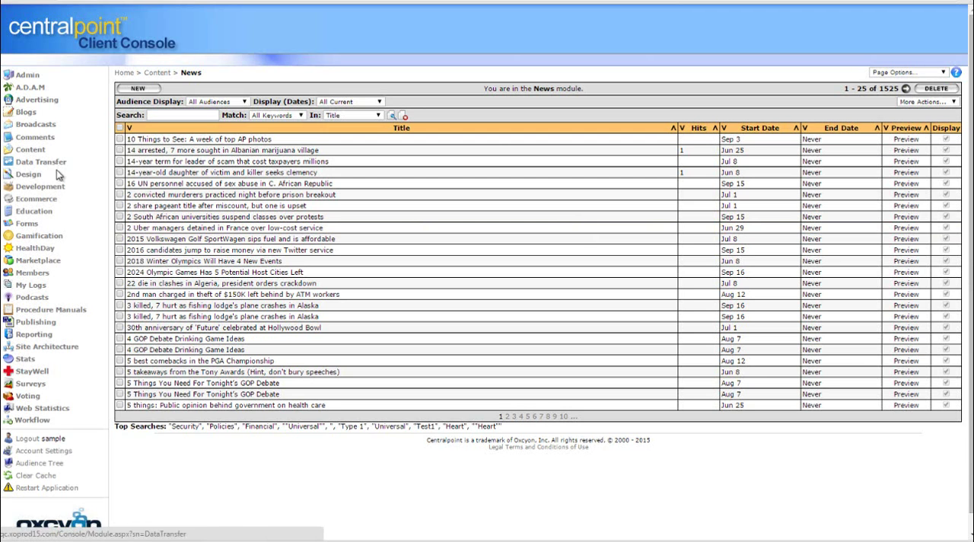
pyautogui.click(53, 164)
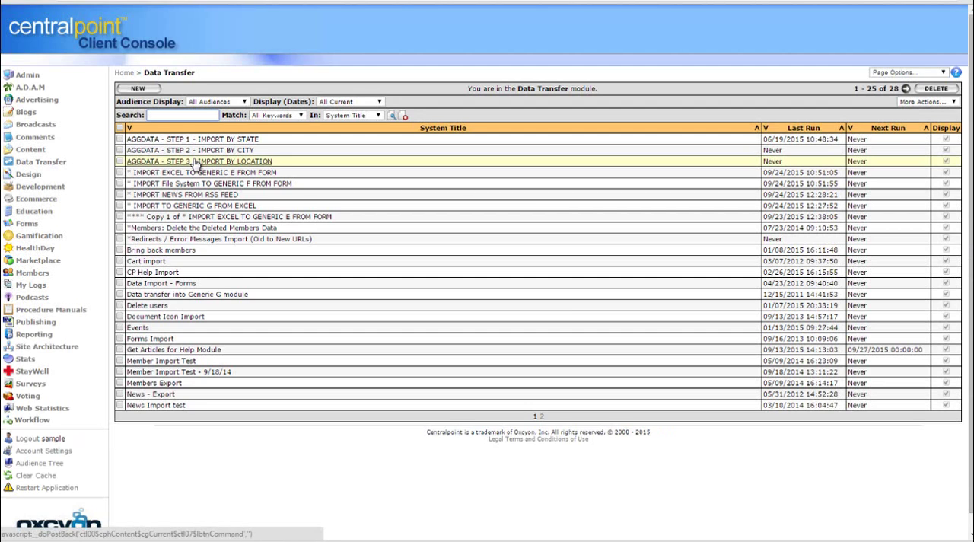
pyautogui.click(175, 114)
pyautogui.write('1234')
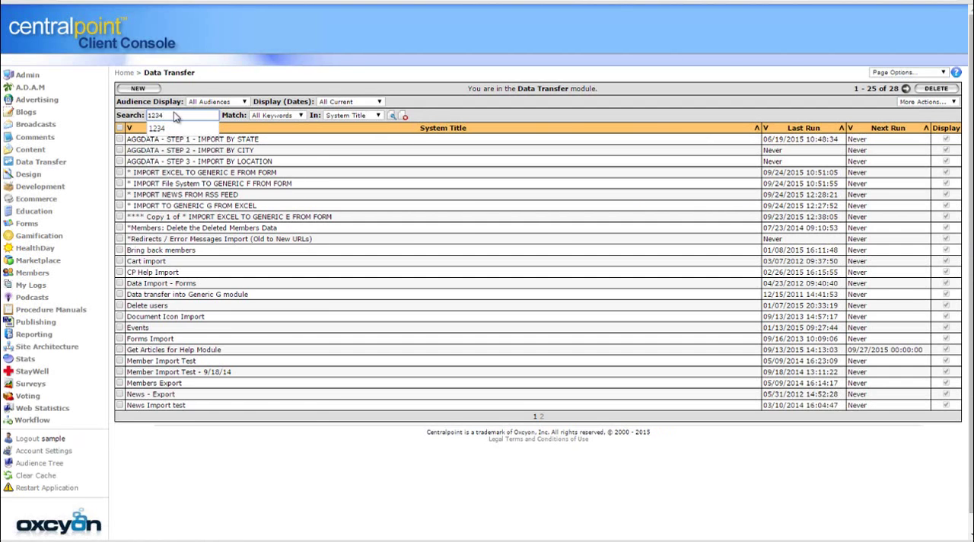
pyautogui.press('Return')
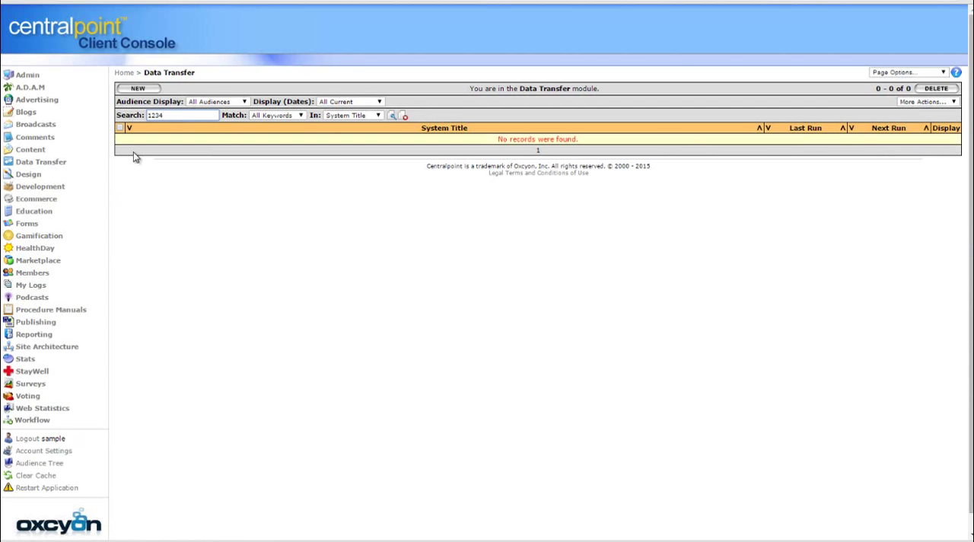
# Search the Data Sources under Design for 1234 and open the MyNews12345 data source
pyautogui.click(31, 175)
pyautogui.click(43, 185)
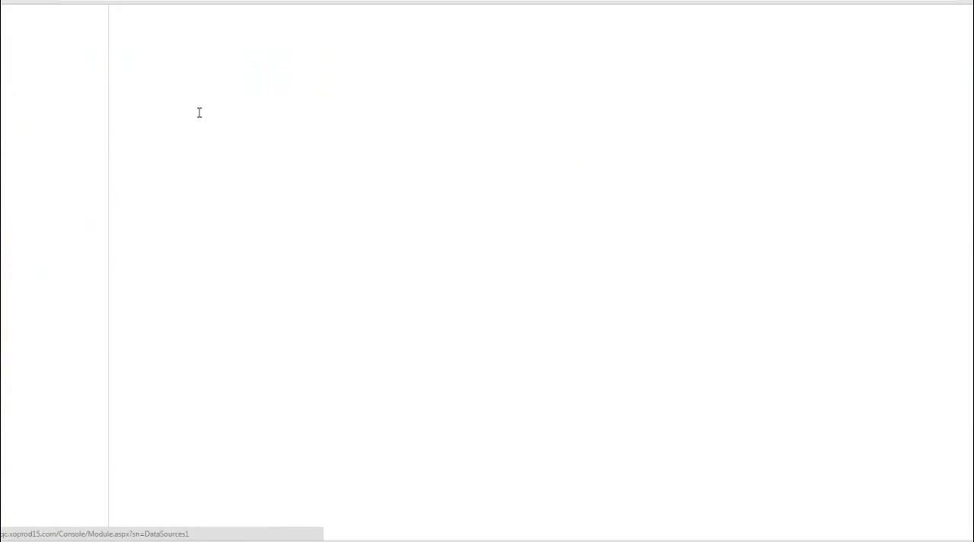
pyautogui.click(179, 116)
pyautogui.write('1234')
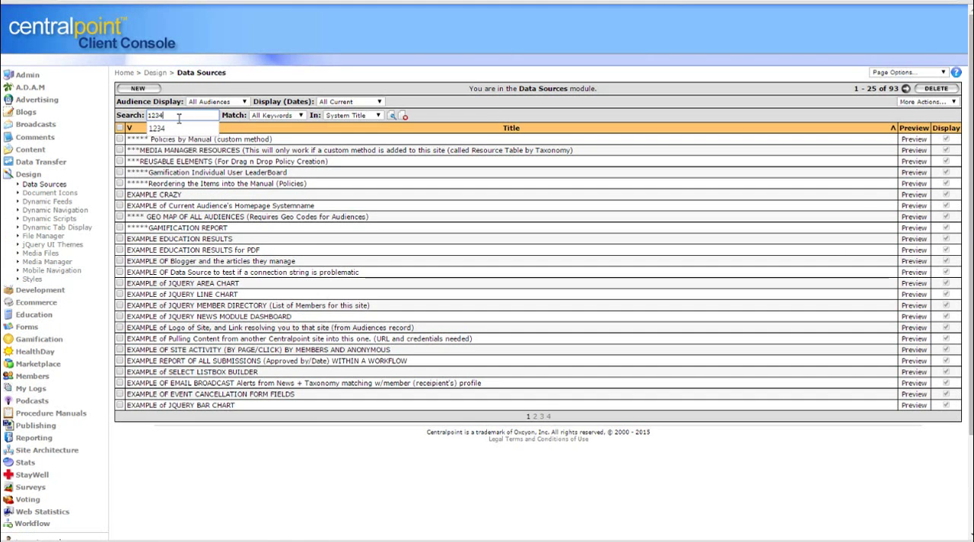
pyautogui.press('Return')
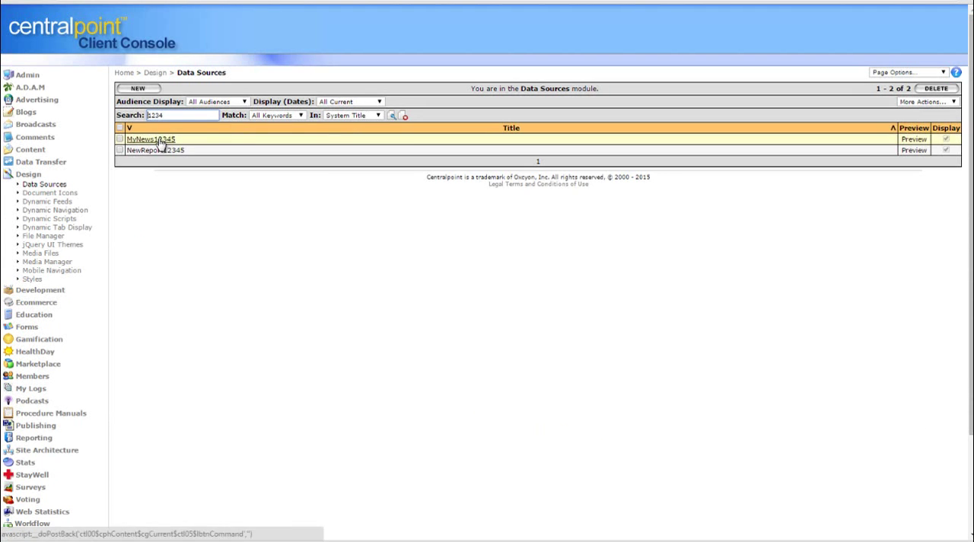
pyautogui.click(159, 143)
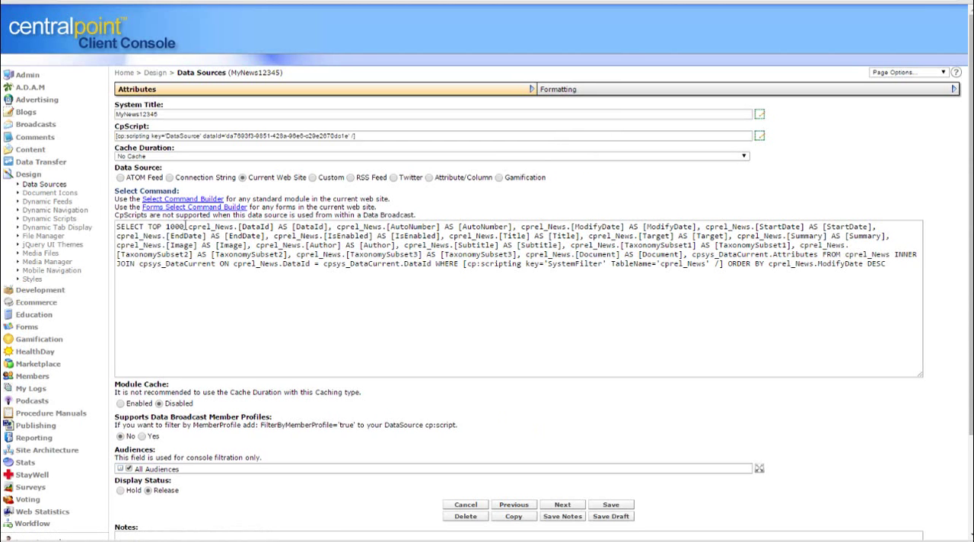
# Limit the MyNews12345 select command to the TOP 10 records and save the data source
pyautogui.moveTo(643, 266); pyautogui.dragTo(408, 226)
pyautogui.click(173, 226)
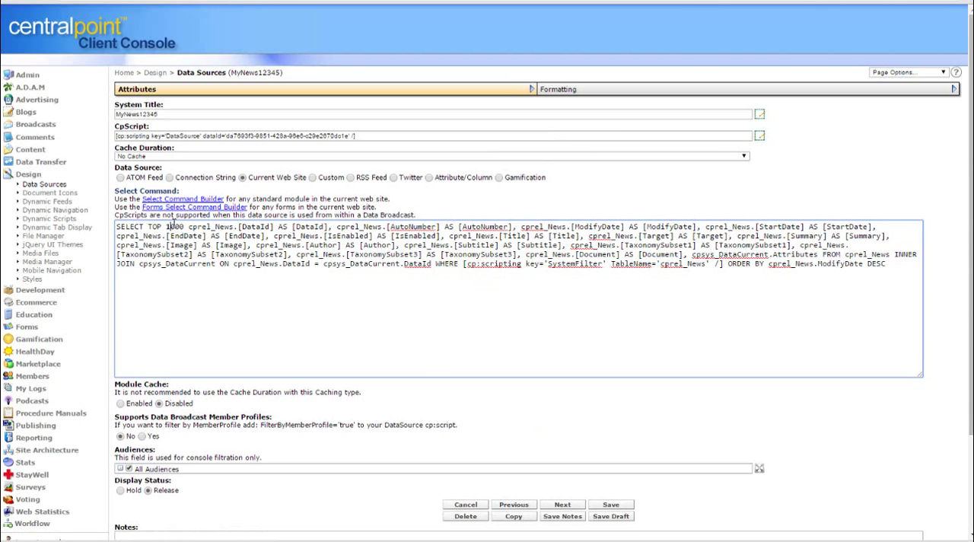
pyautogui.doubleClick(167, 226)
pyautogui.write('10')
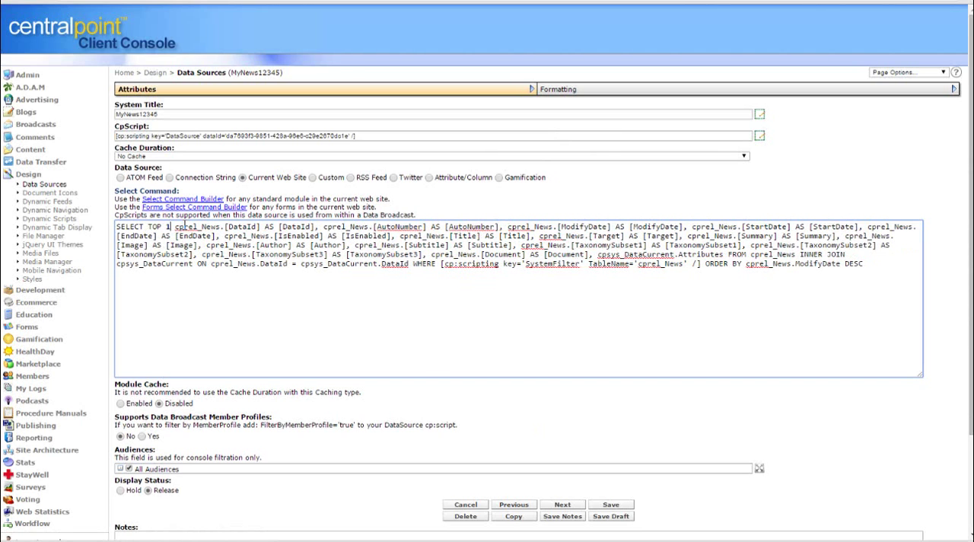
pyautogui.click(613, 504)
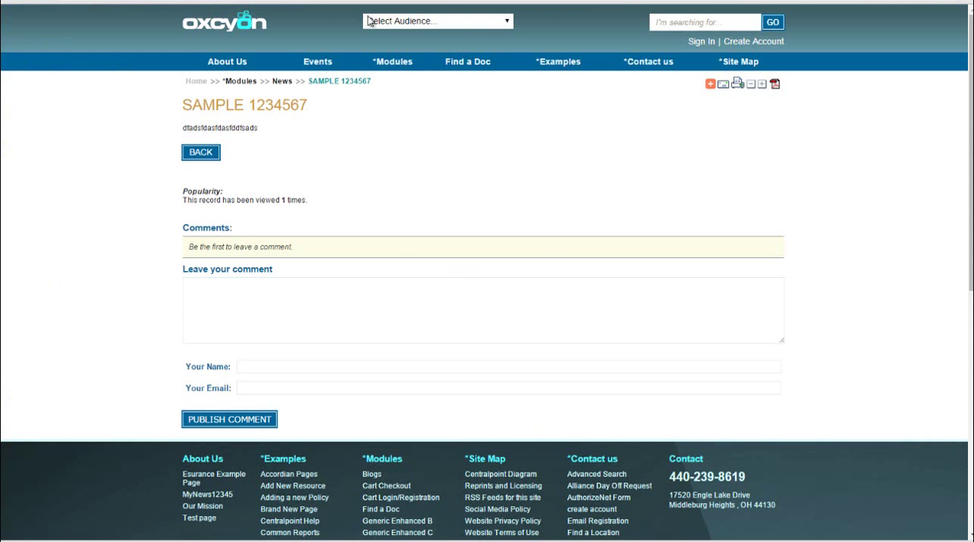
# Reload the MyNews12345 page on the public site and look through its shortened article list
pyautogui.moveTo(226, 61)
pyautogui.click(227, 101)
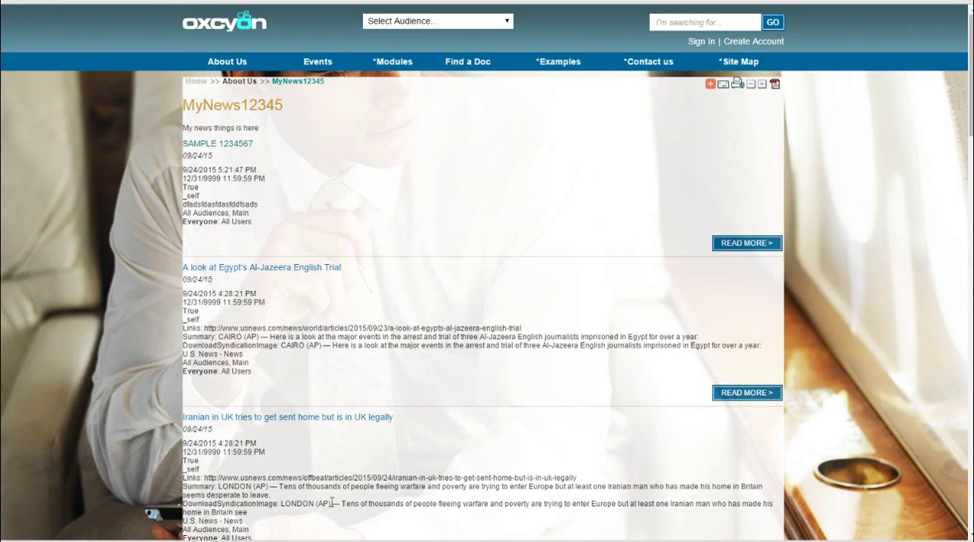
pyautogui.moveTo(971, 91); pyautogui.dragTo(898, 43)
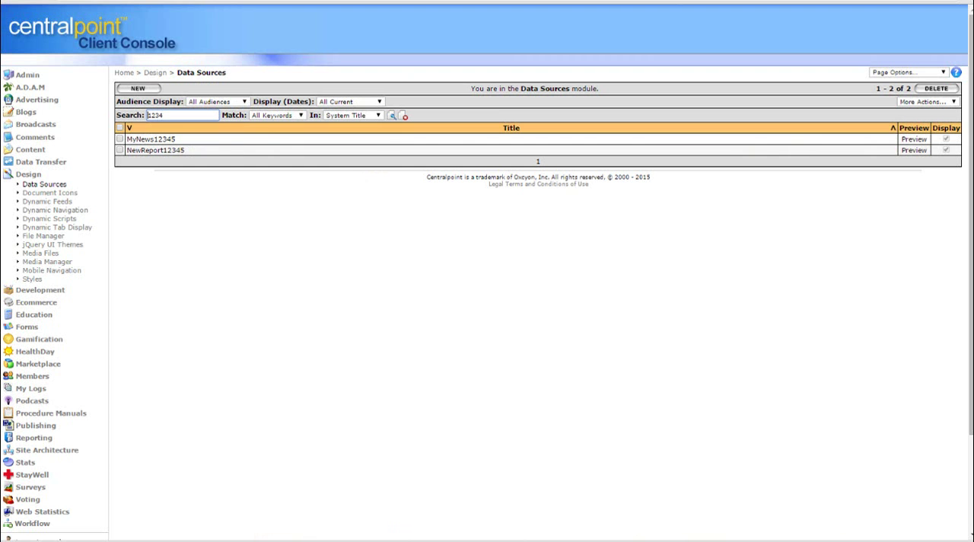
# Reopen the MyNews12345 data source in the Client Console, set its cache duration to 1 Hour, and save it
pyautogui.click(168, 138)
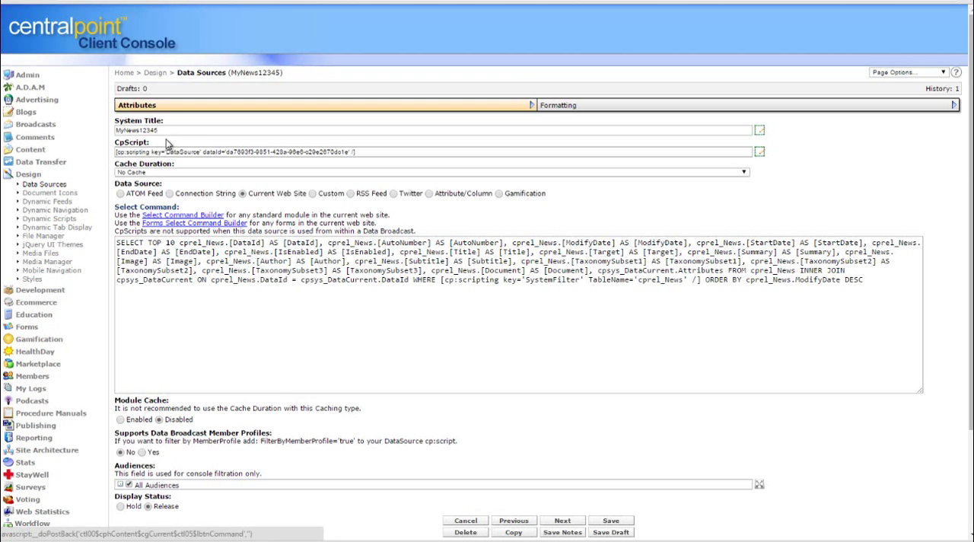
pyautogui.click(345, 174)
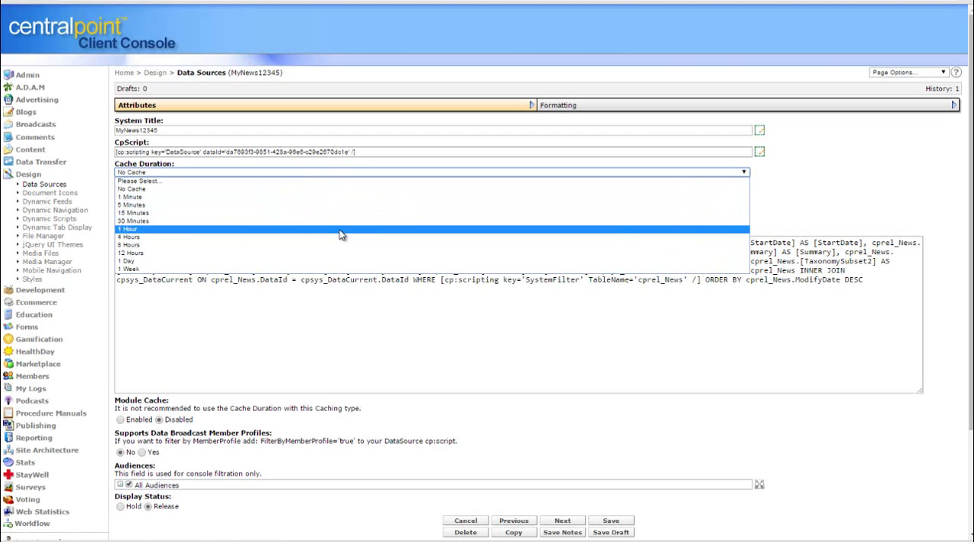
pyautogui.click(341, 233)
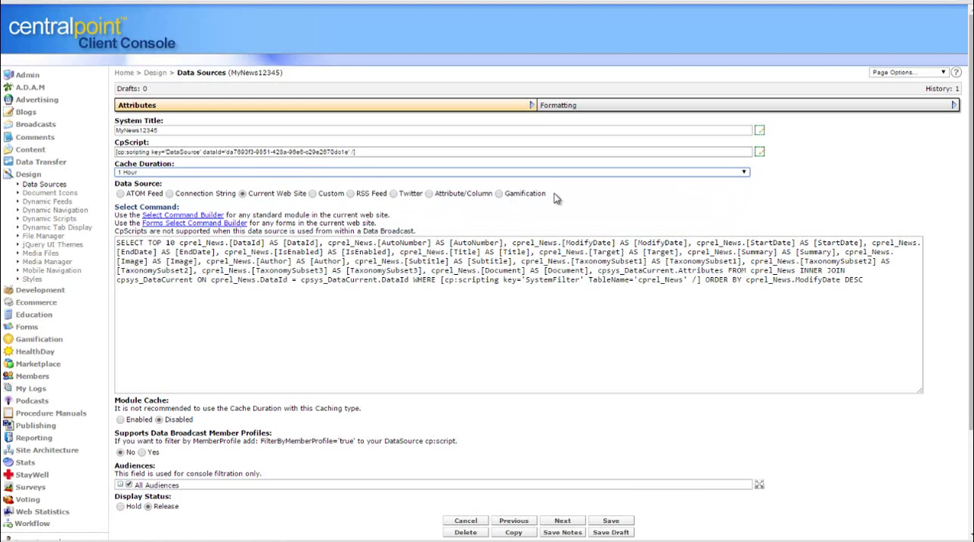
pyautogui.click(611, 521)
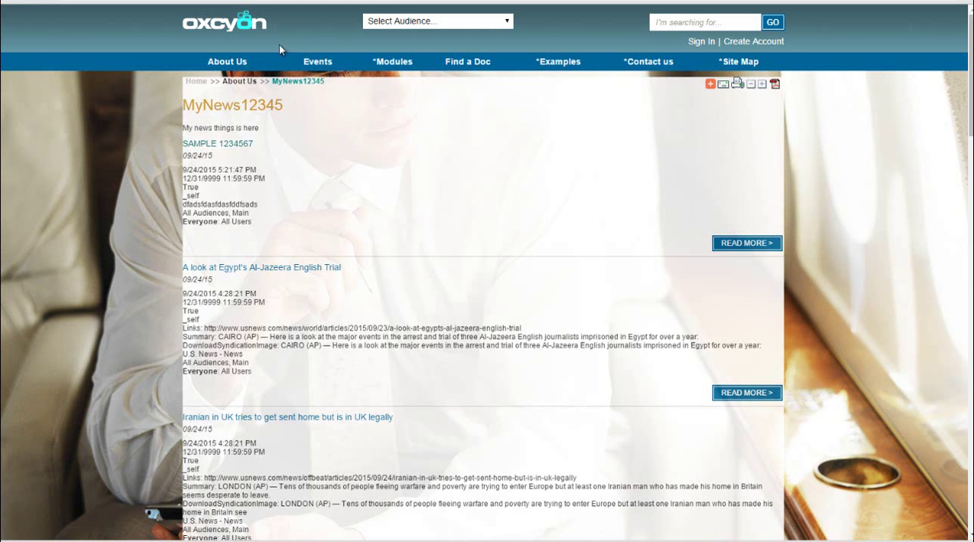
# Load the MyNews12345 page on the public site again to check how it displays with the cached data source
pyautogui.moveTo(232, 63)
pyautogui.click(238, 96)
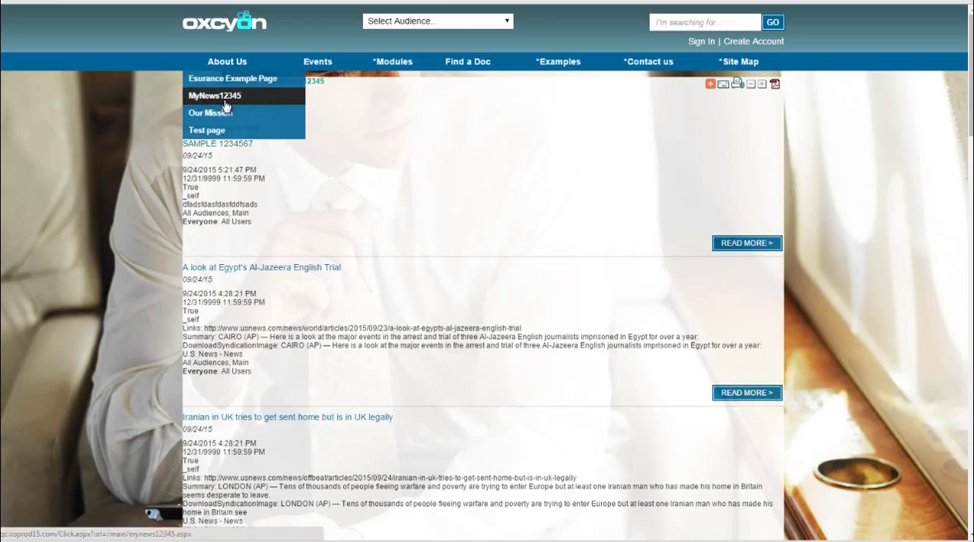
pyautogui.click(226, 97)
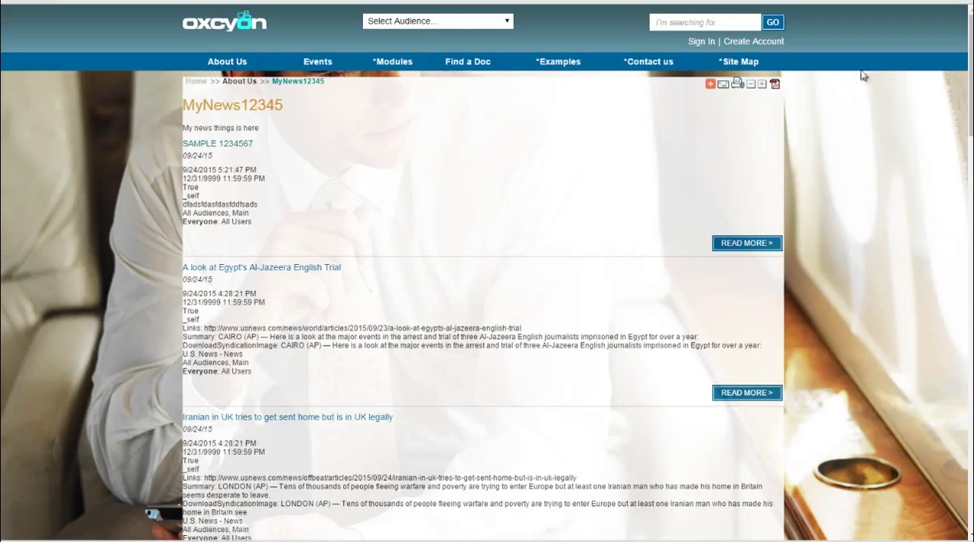
pyautogui.moveTo(969, 74); pyautogui.dragTo(870, 123)
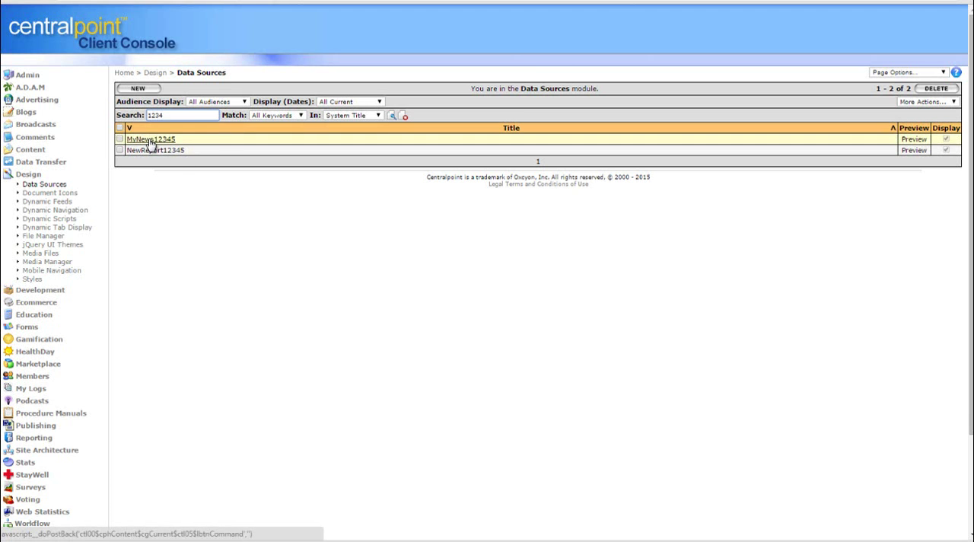
pyautogui.click(151, 140)
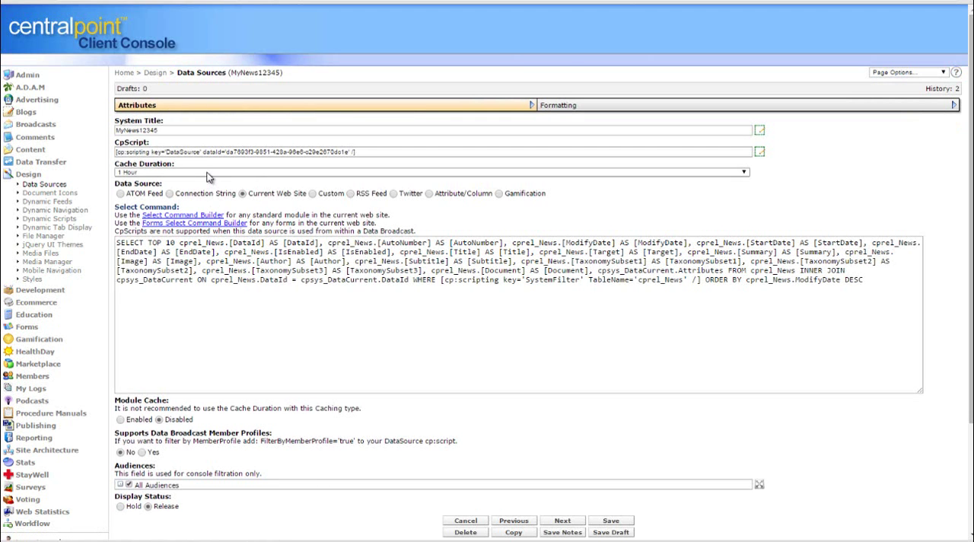
pyautogui.click(209, 174)
pyautogui.click(204, 183)
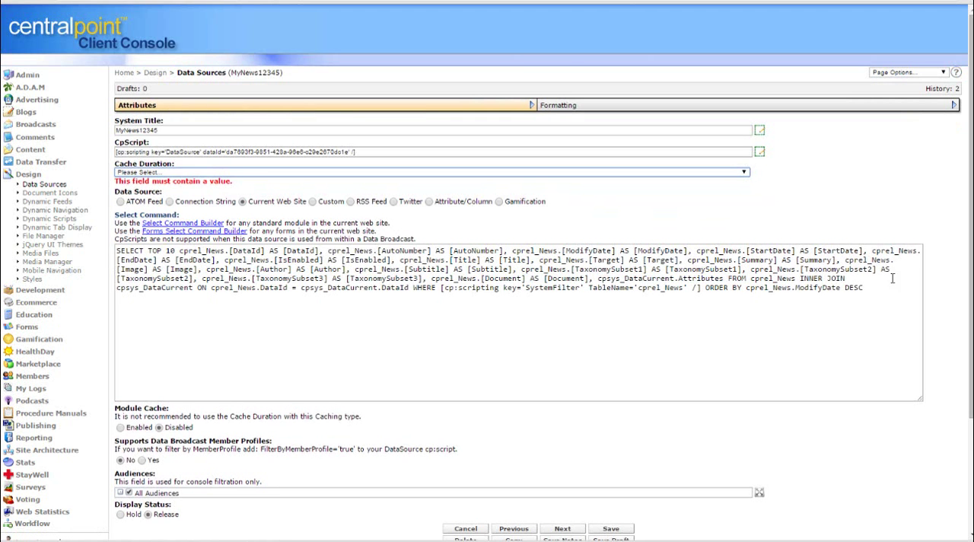
pyautogui.scroll(-1, 968, 312)
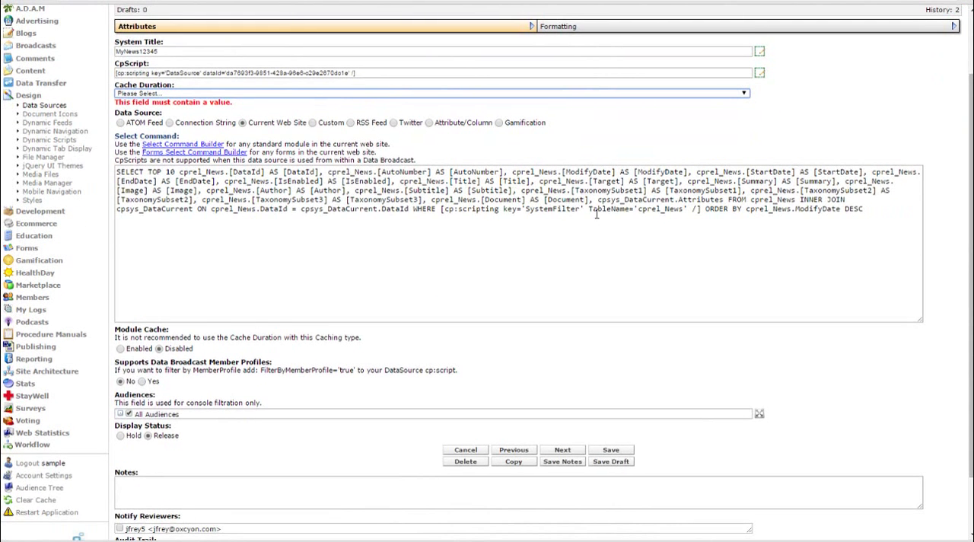
pyautogui.click(44, 106)
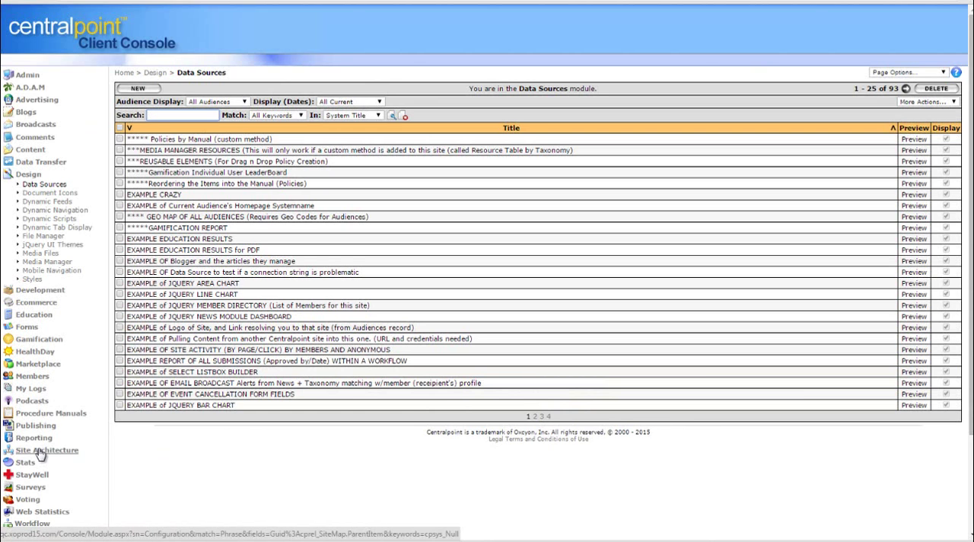
# Look over the members' Dashboards list, and find and open the Personalized Dashboard module in Module Designer by searching for dash
pyautogui.click(32, 377)
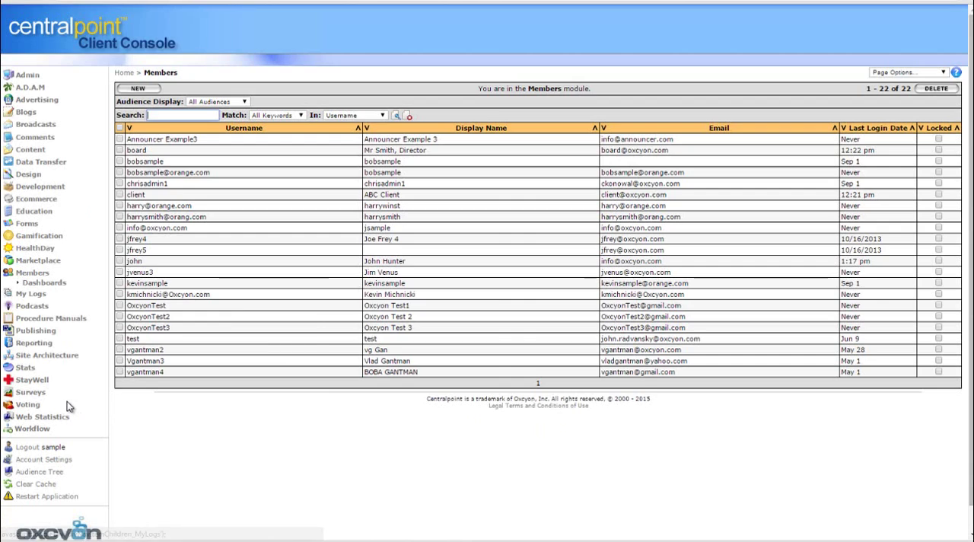
pyautogui.click(54, 284)
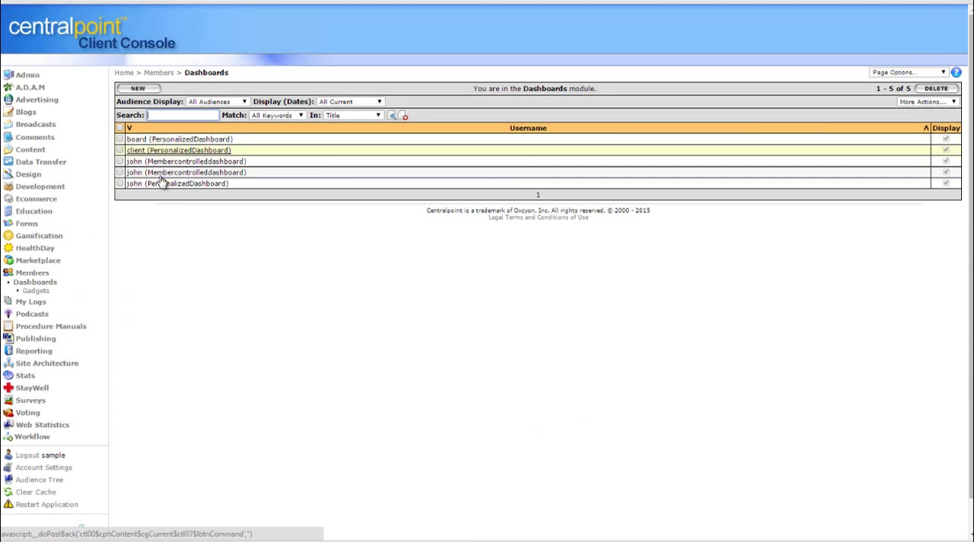
pyautogui.click(48, 366)
pyautogui.click(64, 390)
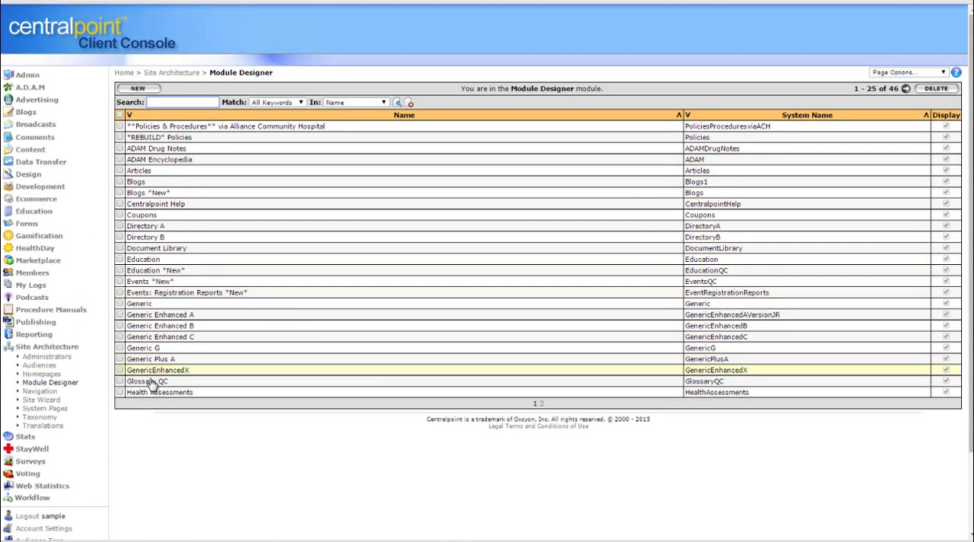
pyautogui.write('dash')
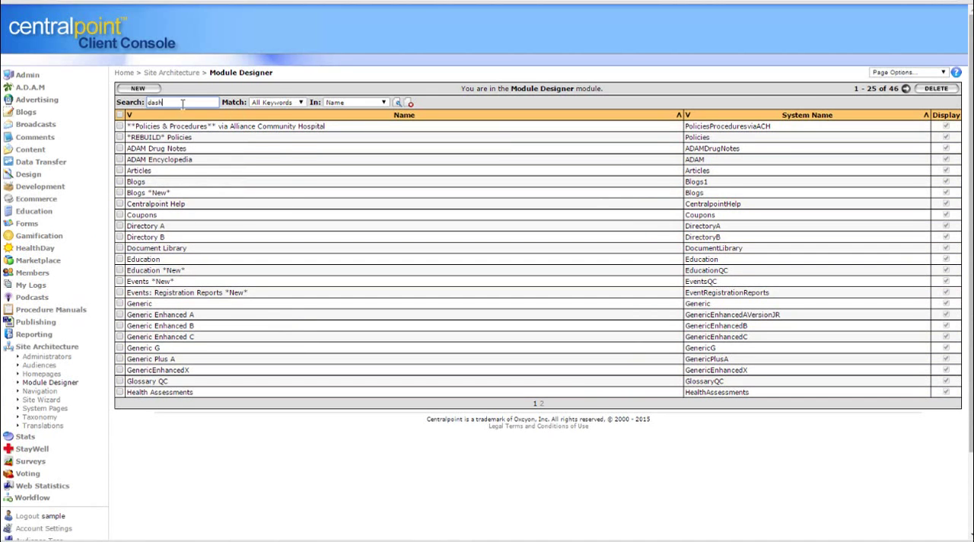
pyautogui.press('Return')
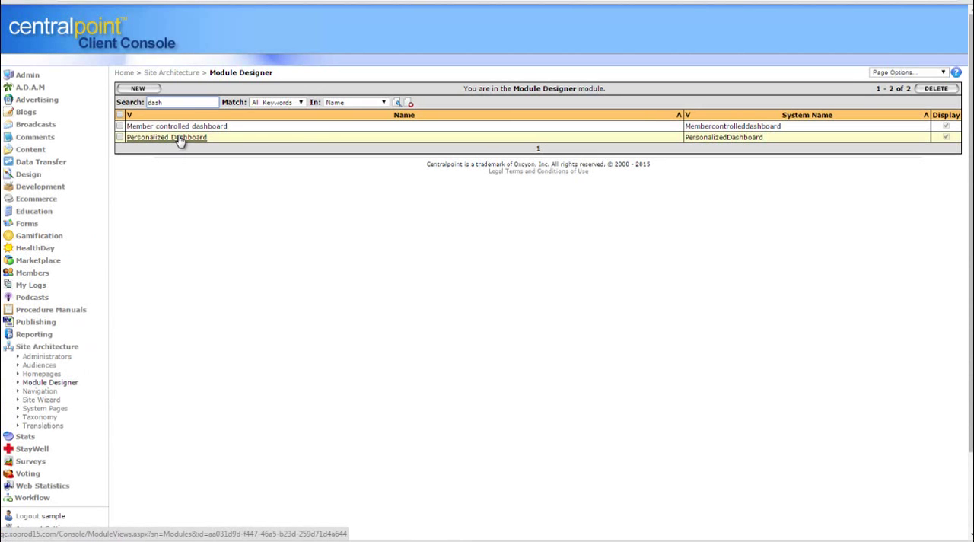
pyautogui.click(180, 138)
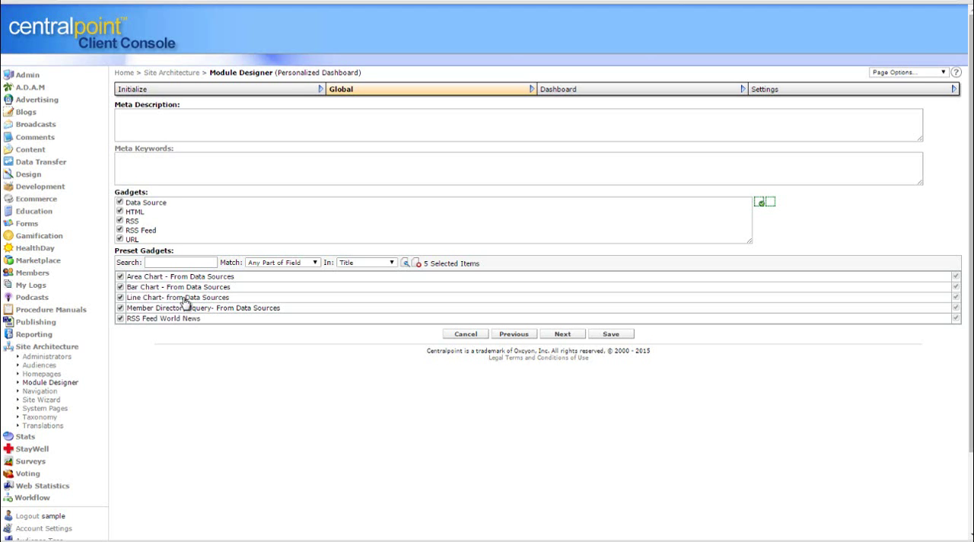
# Examine the Connection String and Custom source options of the EXAMPLE of JQUERY MEMBER DIRECTORY data source, and return to the Data Sources list without saving
pyautogui.click(31, 176)
pyautogui.click(44, 187)
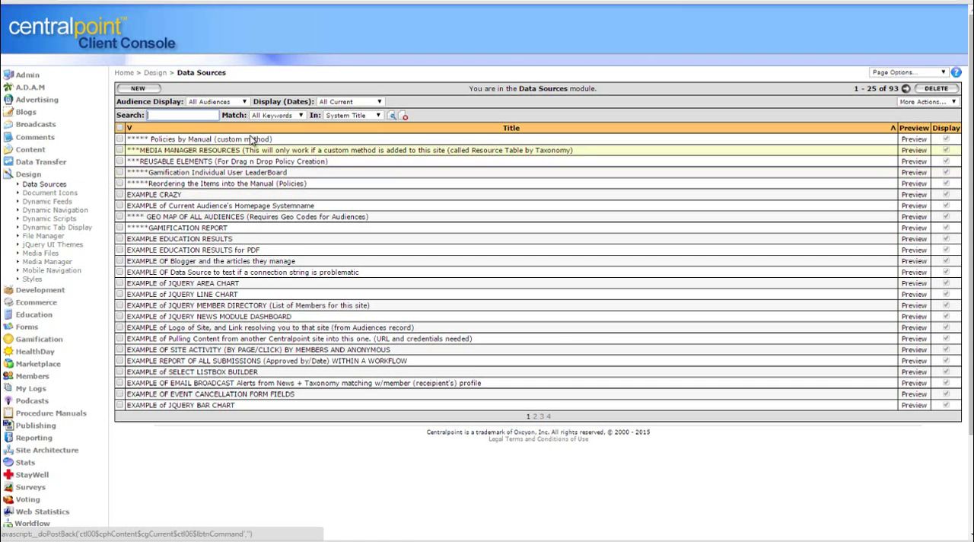
pyautogui.click(257, 307)
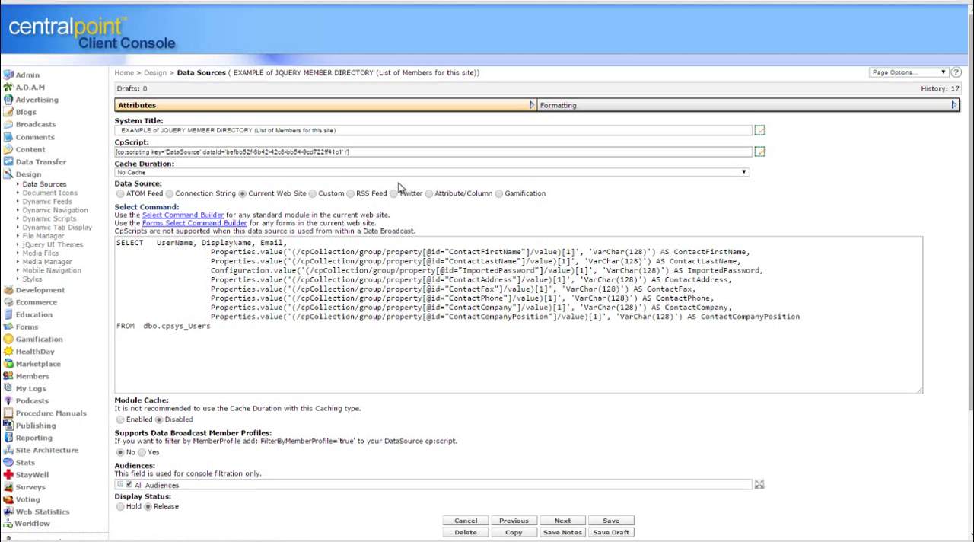
pyautogui.click(170, 193)
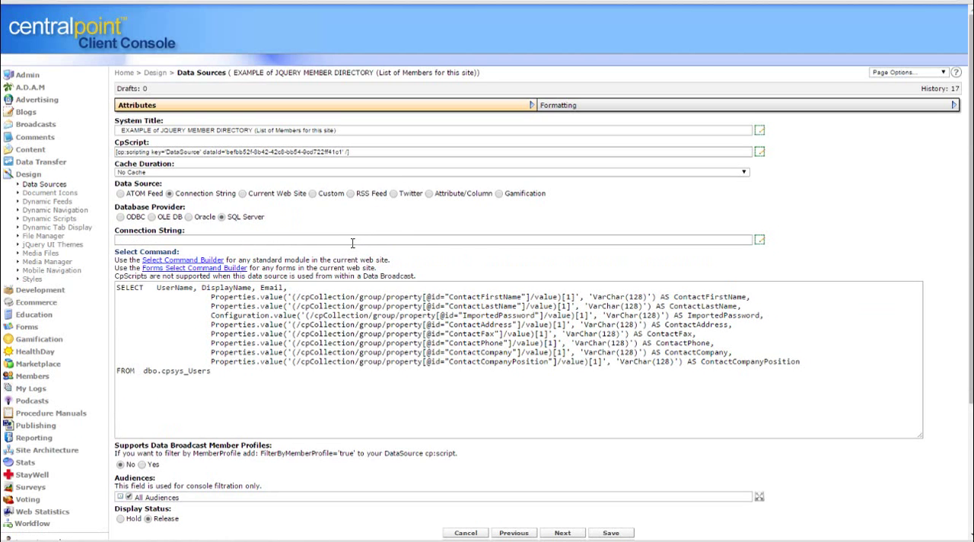
pyautogui.click(313, 194)
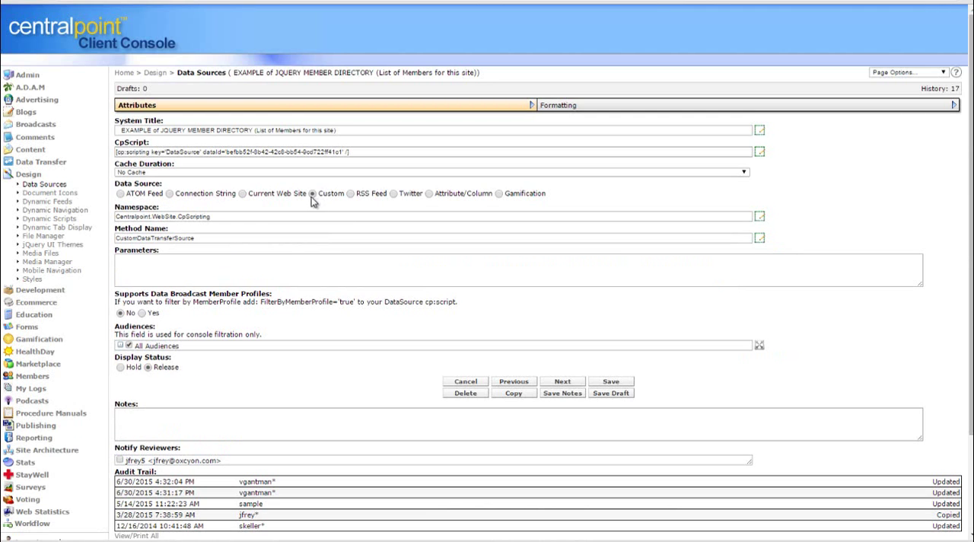
pyautogui.click(169, 194)
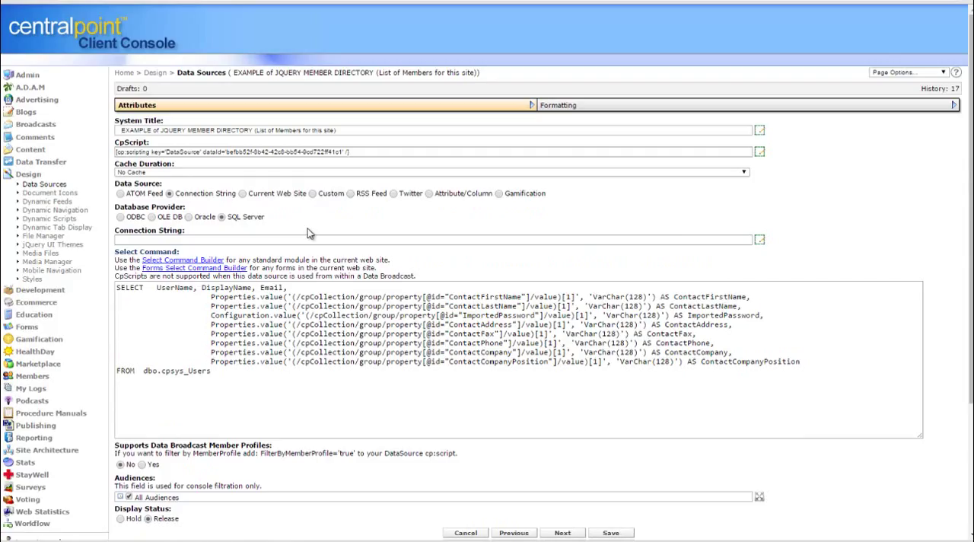
pyautogui.click(44, 185)
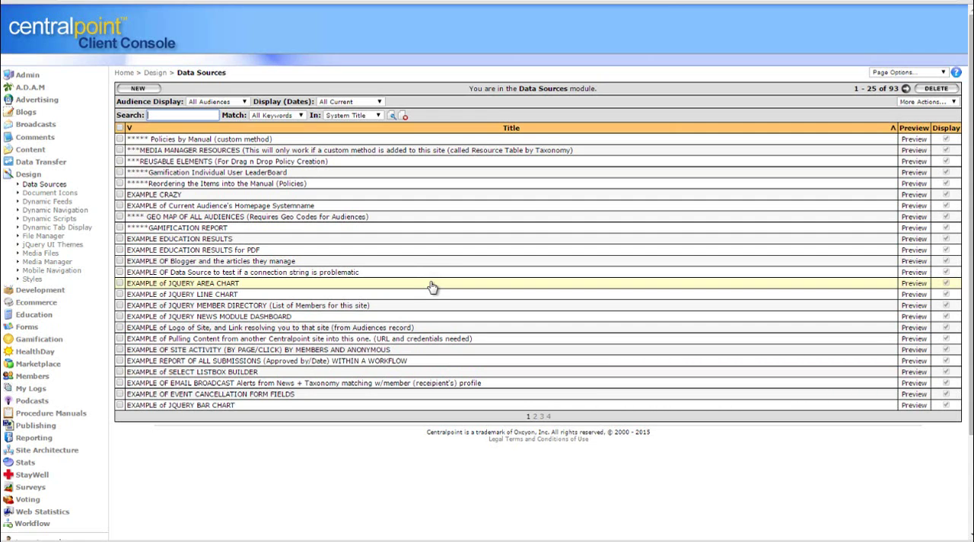
# Log out of the Client Console and sign in to the public site with the member's user name and password, declining to save the password
pyautogui.click(28, 174)
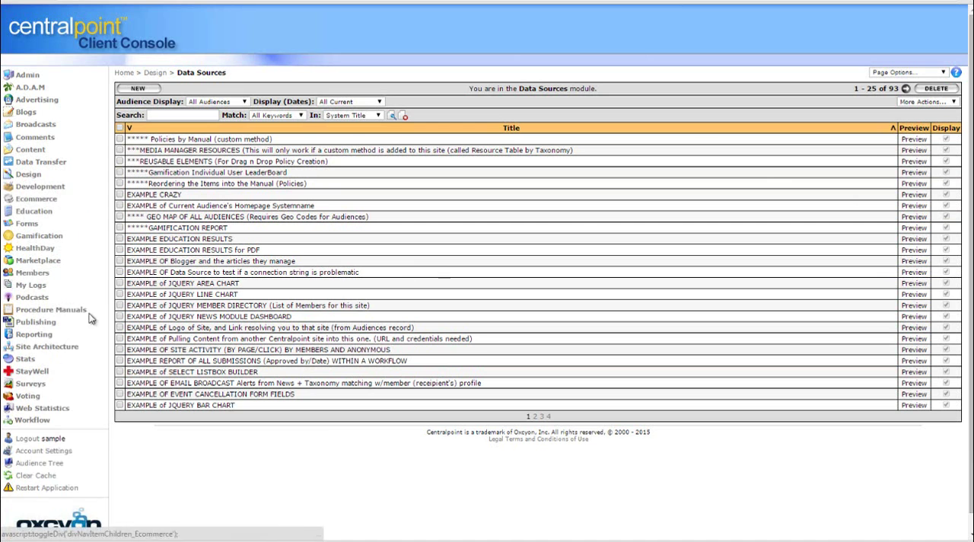
pyautogui.click(32, 440)
pyautogui.click(704, 41)
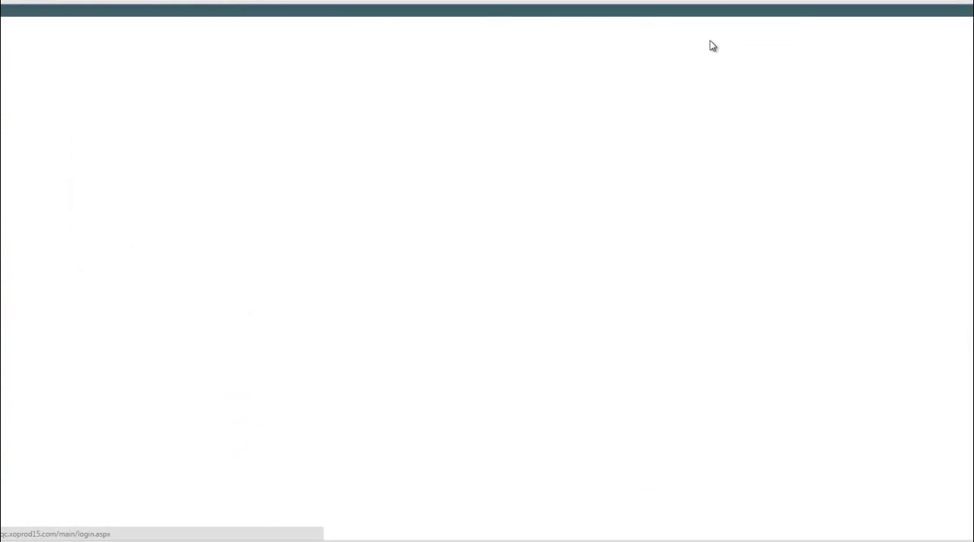
pyautogui.click(244, 203)
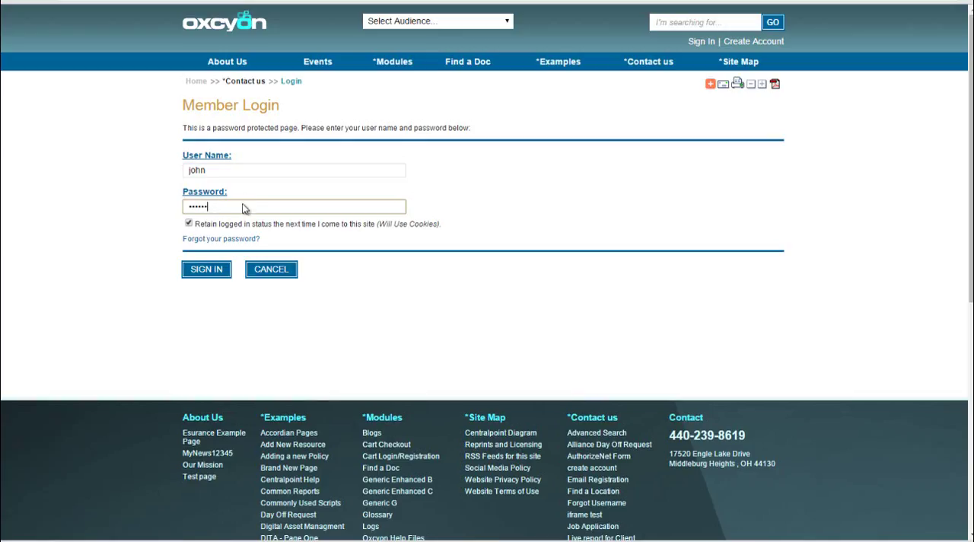
pyautogui.press('Return')
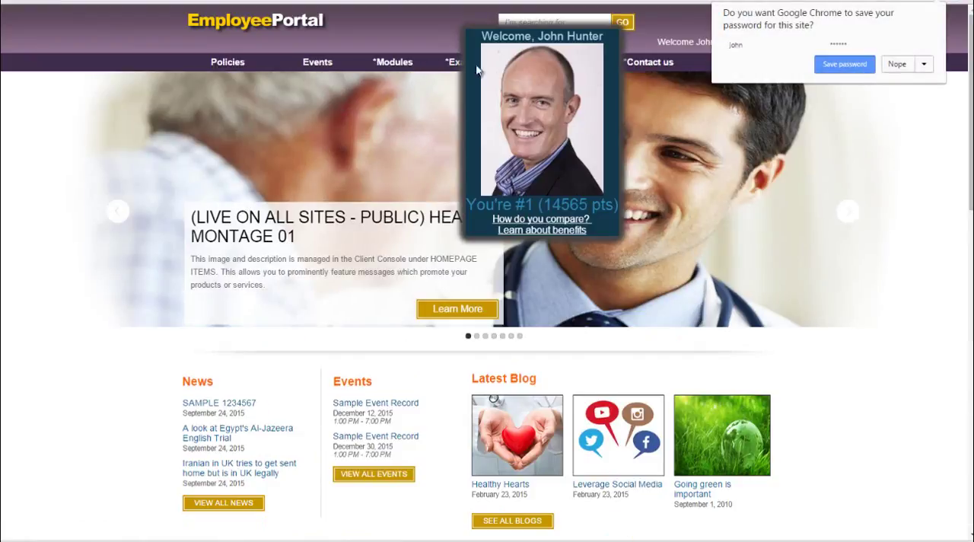
pyautogui.moveTo(477, 70)
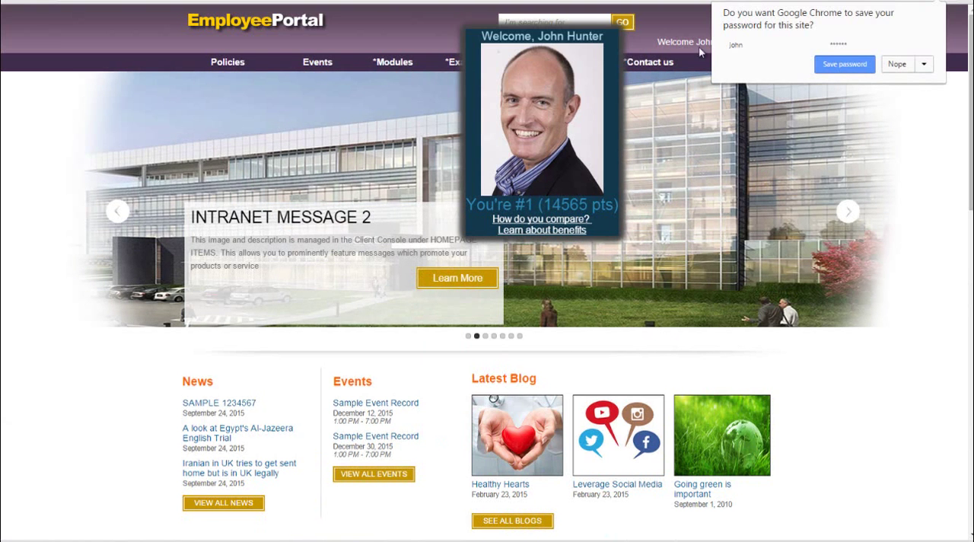
pyautogui.click(905, 66)
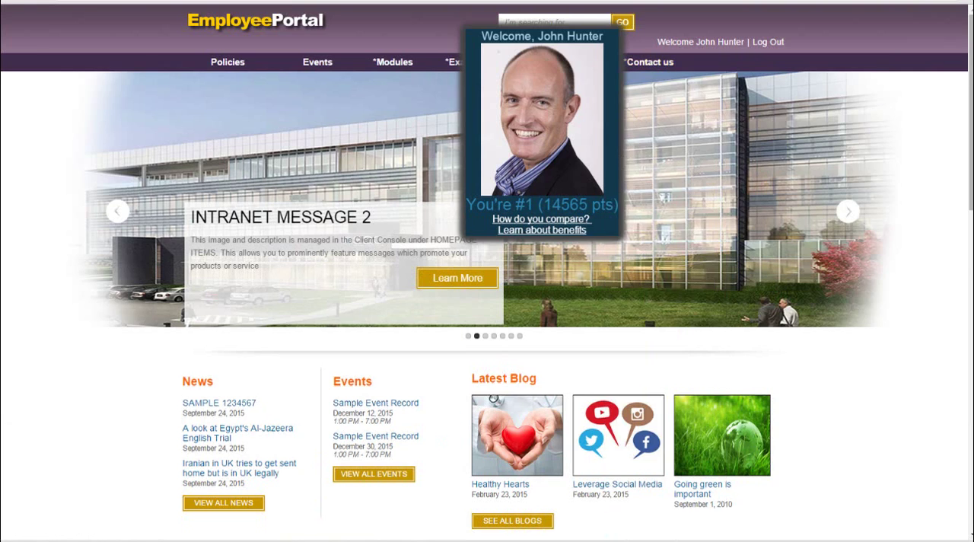
# Shrink the browser window to phone width and look through the Examples and Modules sections of the portal's mobile menu
pyautogui.scroll(-1, 889, 131)
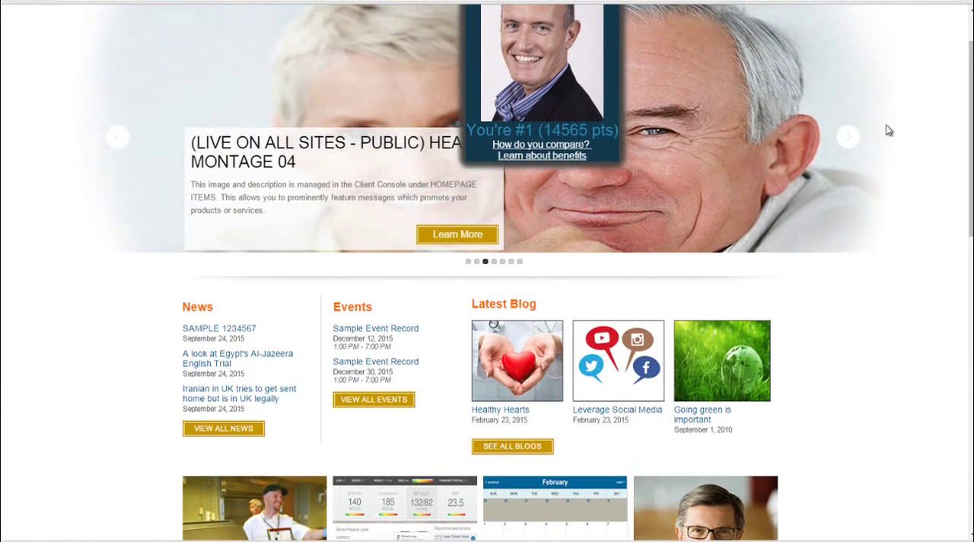
pyautogui.moveTo(967, 202); pyautogui.dragTo(195, 82)
pyautogui.click(12, 23)
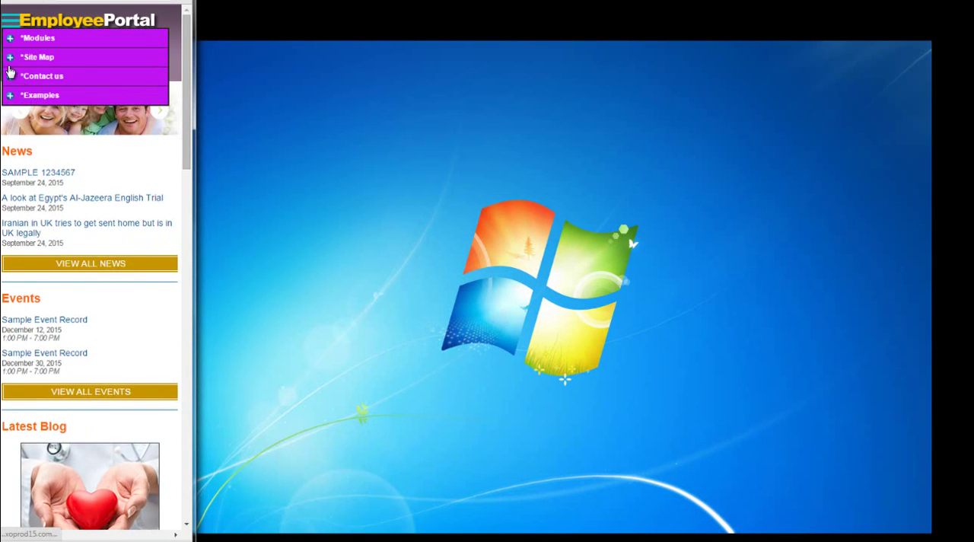
pyautogui.click(10, 95)
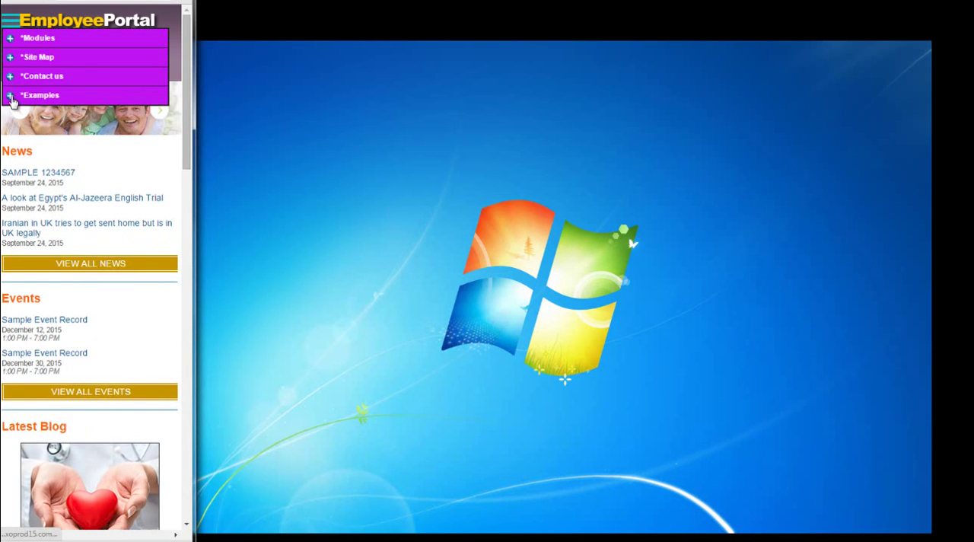
pyautogui.click(10, 38)
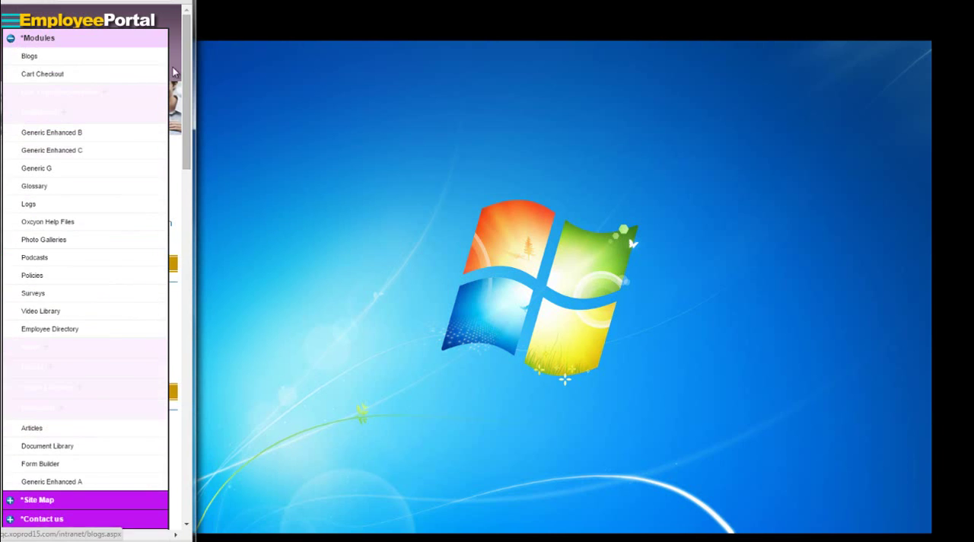
pyautogui.click(10, 38)
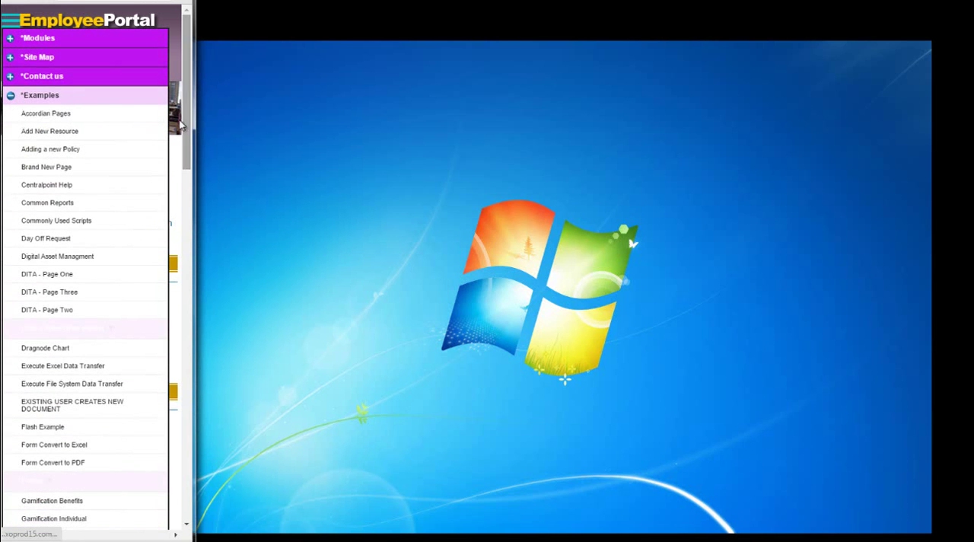
# Open the Personalized Dashboard page from the mobile menu's Examples section and widen the browser window back to full size
pyautogui.moveTo(184, 126); pyautogui.dragTo(194, 222)
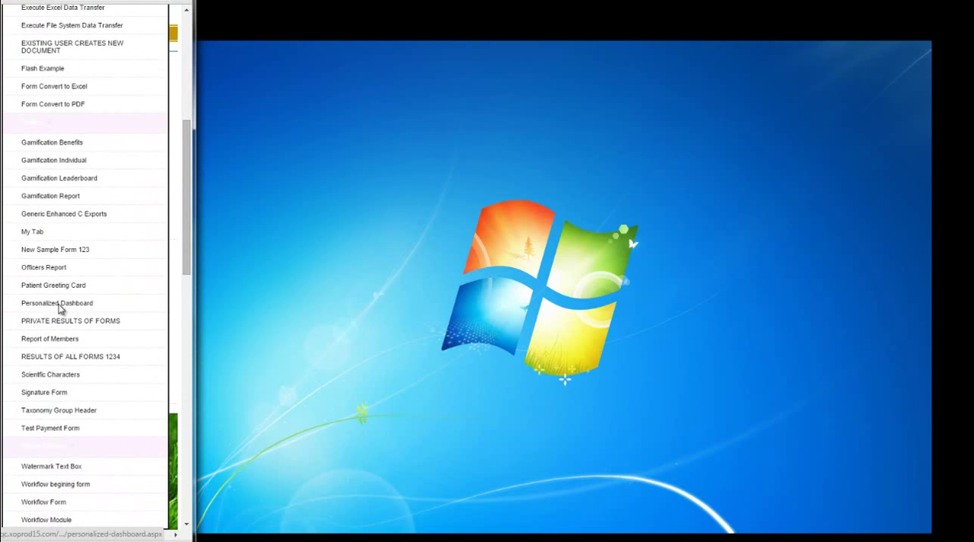
pyautogui.click(58, 304)
pyautogui.moveTo(193, 274); pyautogui.dragTo(972, 304)
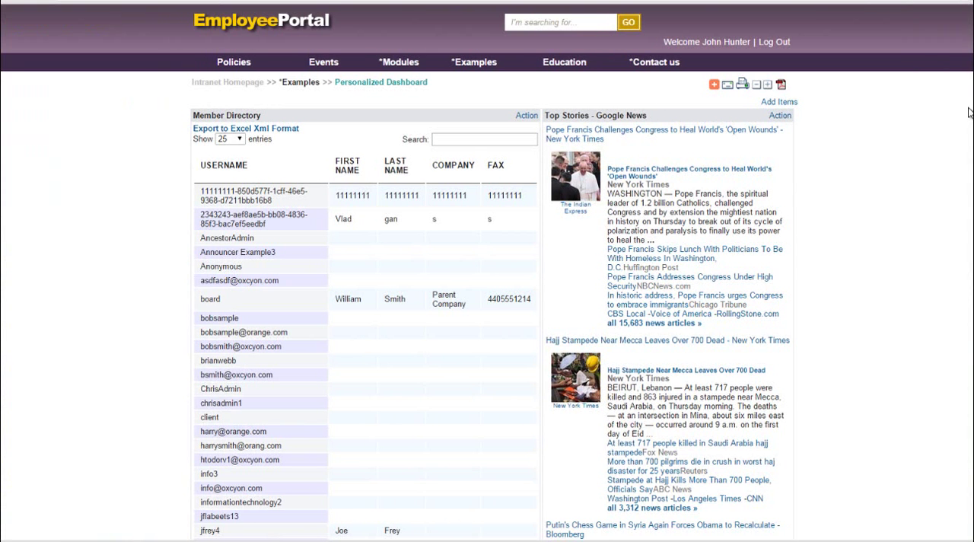
# Rearrange the Personalized Dashboard by moving the Line Chart gadget to the top of the right column and Member Directory below the HTML gadget
pyautogui.scroll(-3, 491, 304)
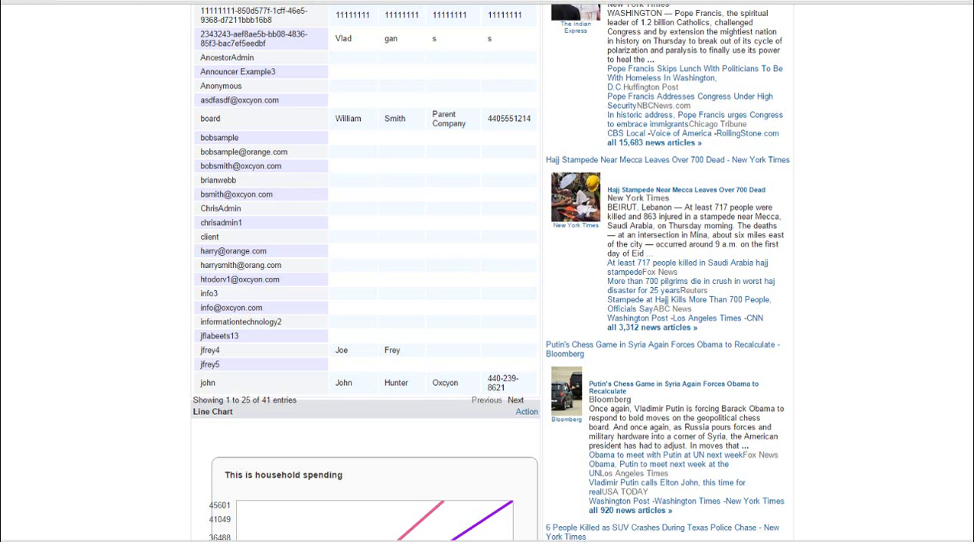
pyautogui.scroll(-6, 490, 273)
pyautogui.click(527, 58)
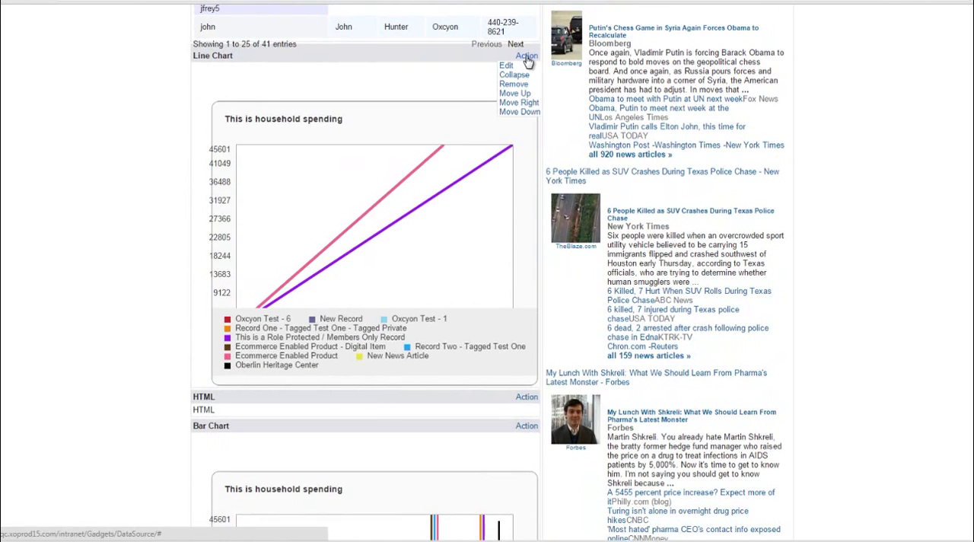
pyautogui.click(526, 105)
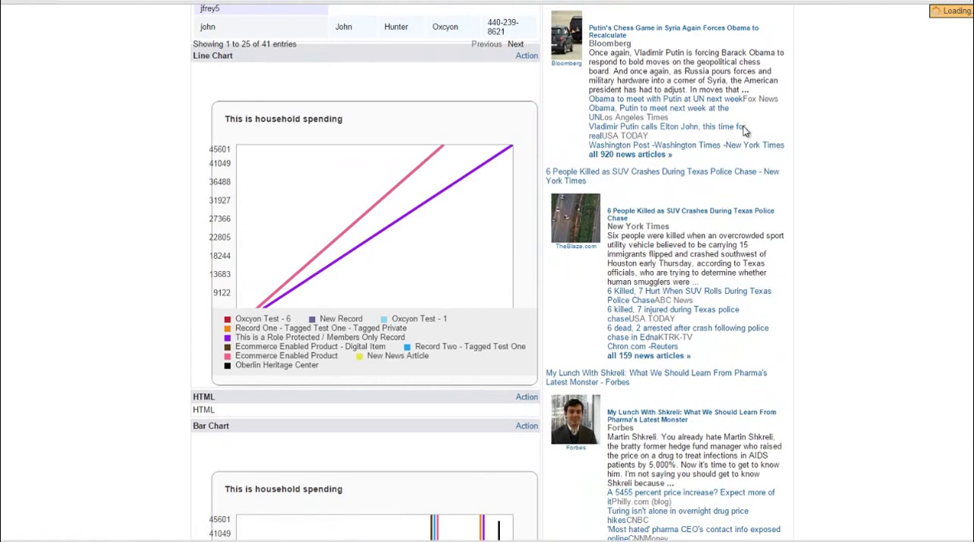
pyautogui.scroll(-1, 487, 272)
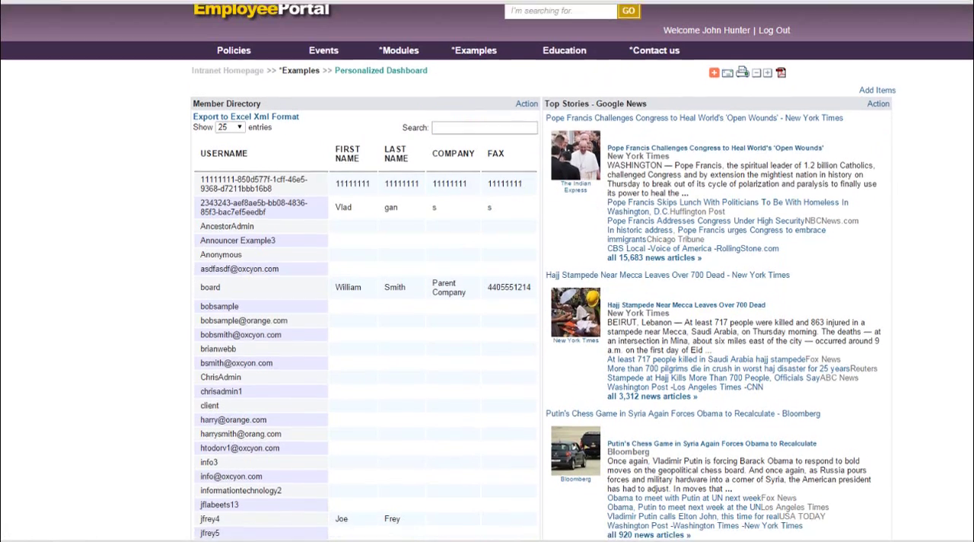
pyautogui.scroll(-11, 898, 228)
pyautogui.click(878, 203)
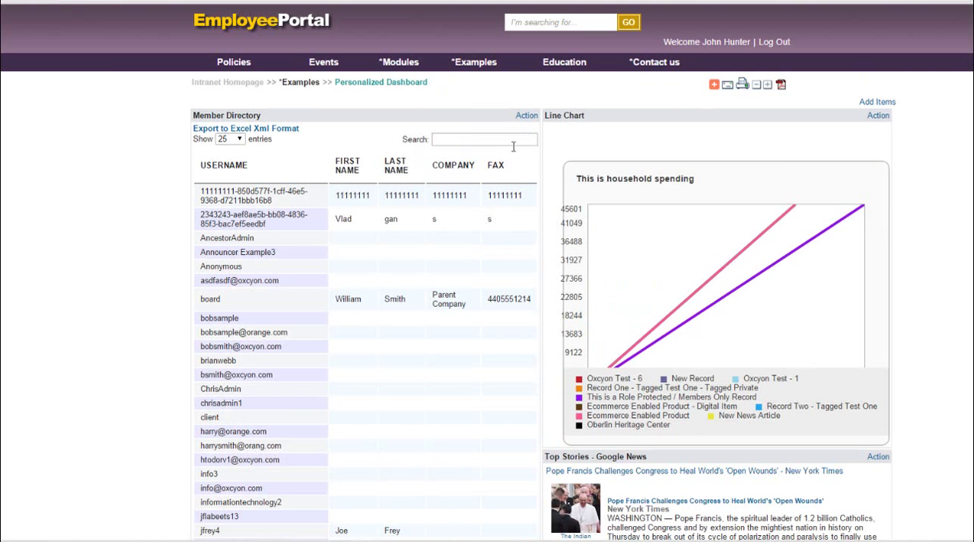
pyautogui.click(525, 116)
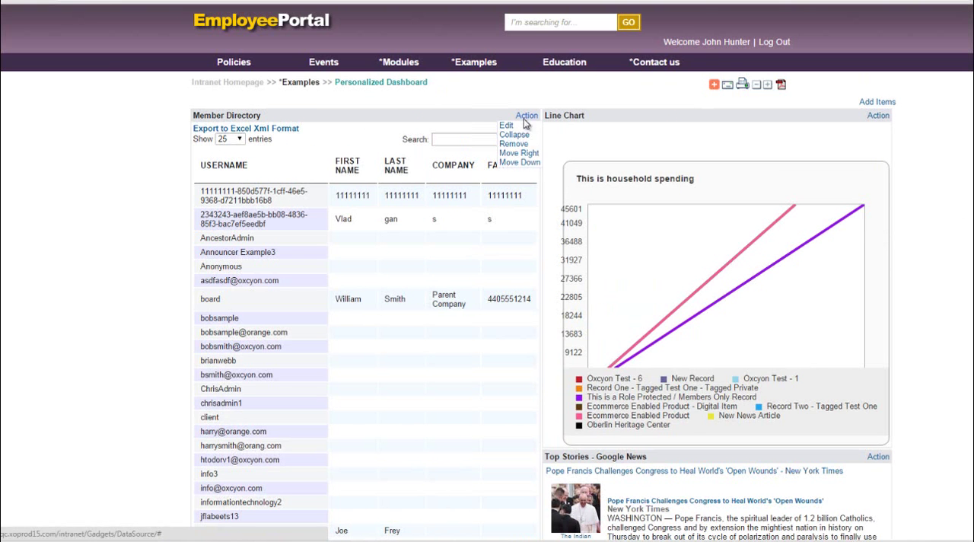
pyautogui.click(530, 163)
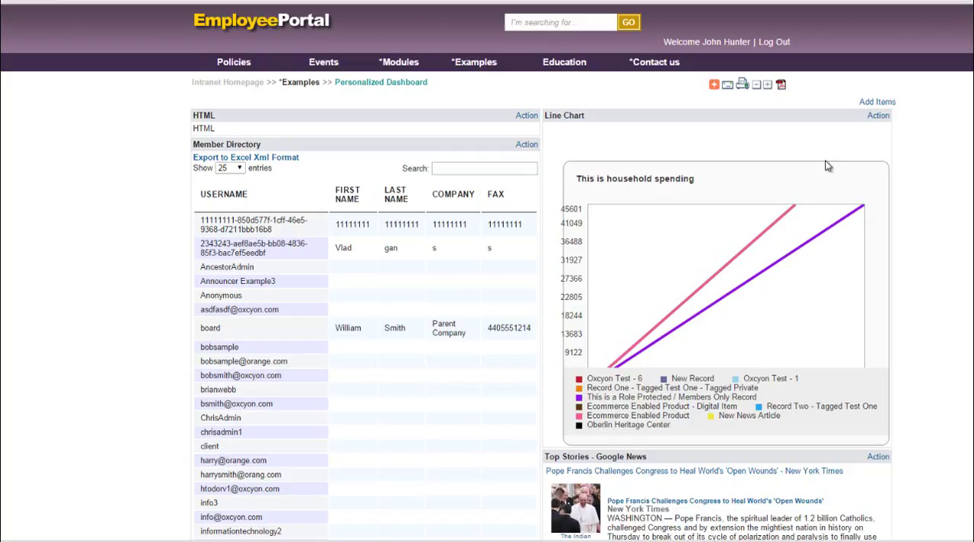
# Log out of the Employee Portal and open the Client Console login page at qc.xoprod15.com/console
pyautogui.click(779, 44)
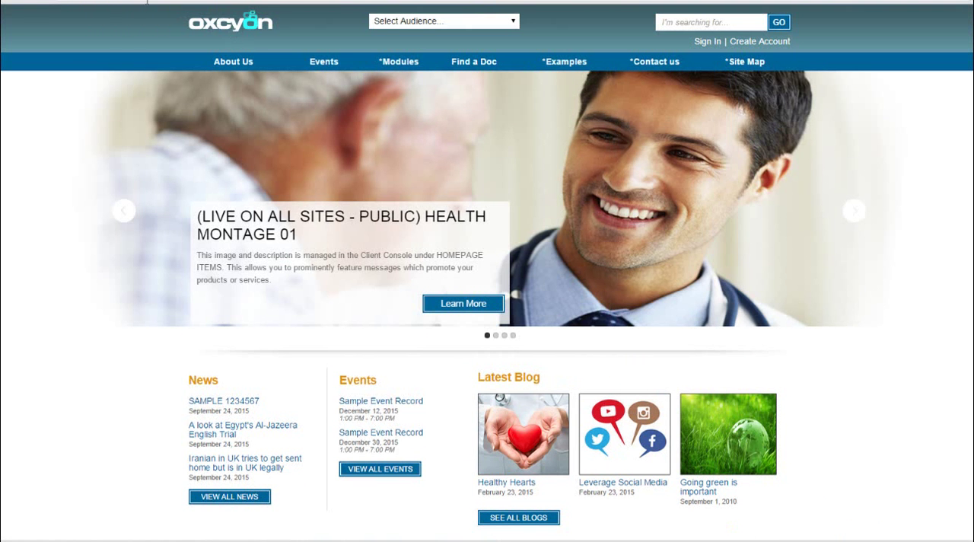
pyautogui.write('console')
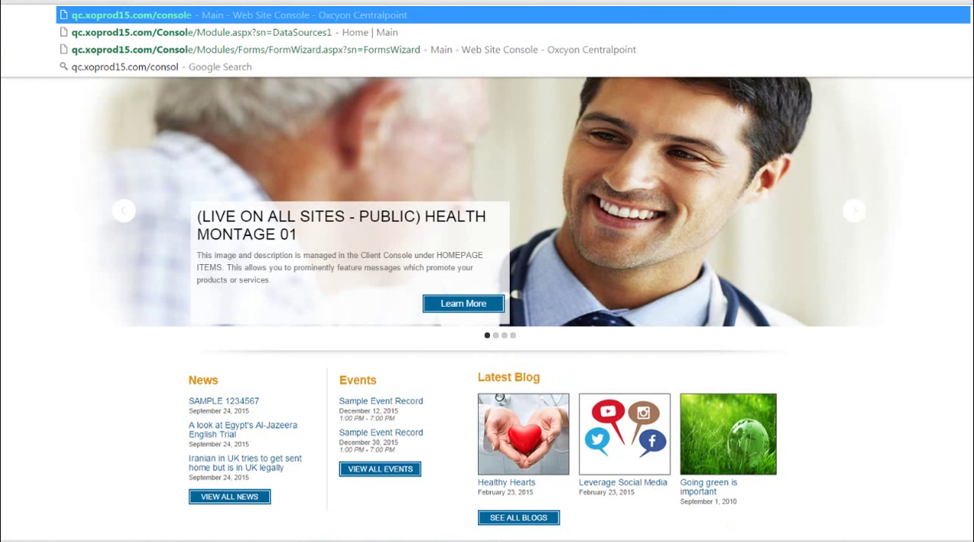
pyautogui.press('Return')
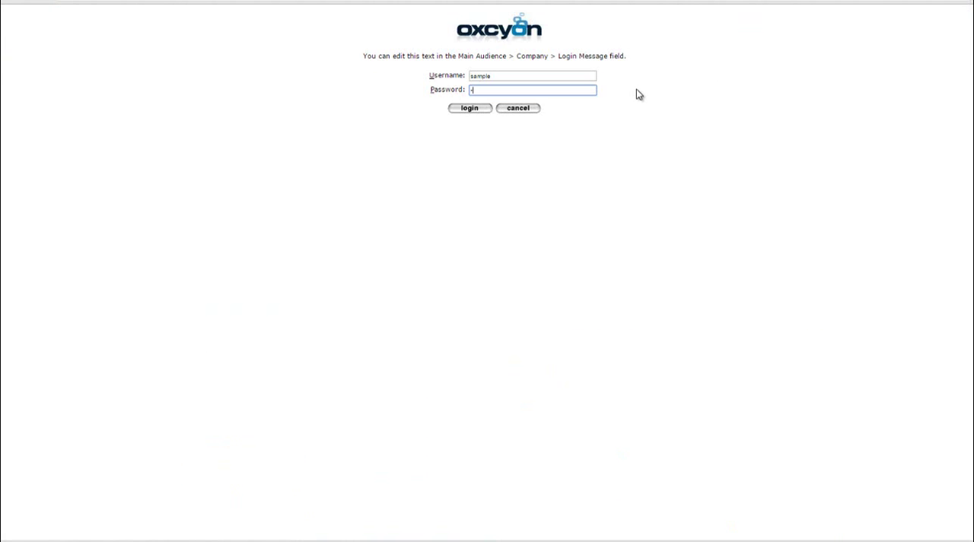
# Log in to the Client Console with the account password and open the EXAMPLE FOR ACTIVE DIRECTORY record in the Global Login module
pyautogui.press('Return')
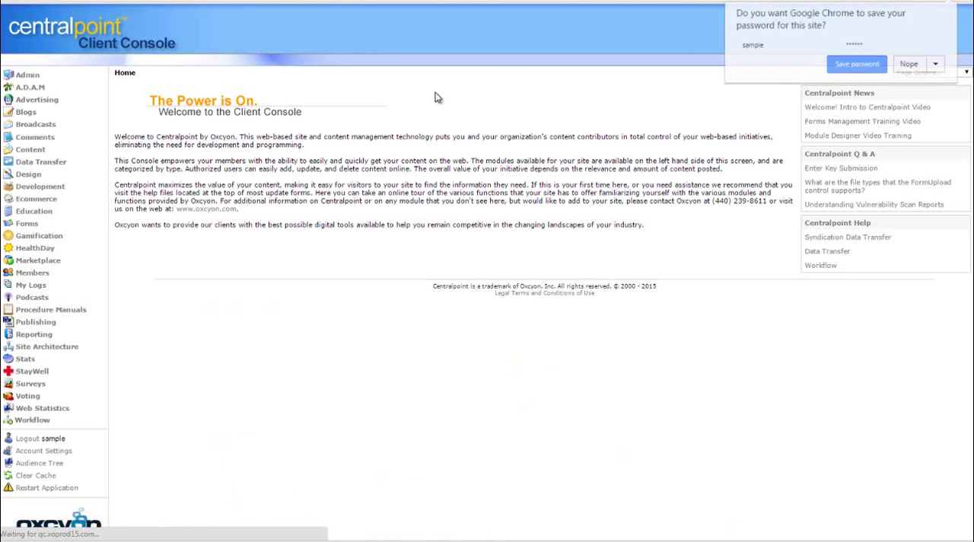
pyautogui.click(16, 75)
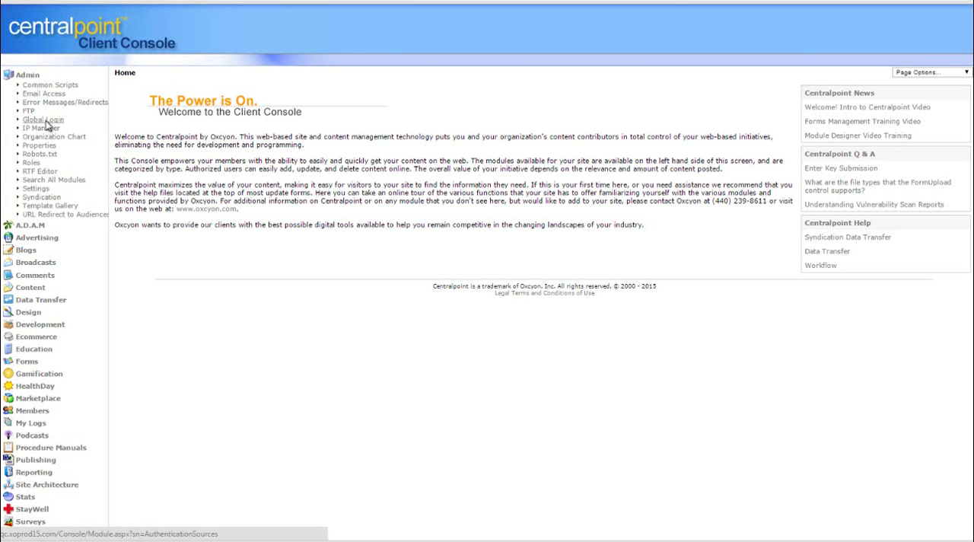
pyautogui.click(43, 120)
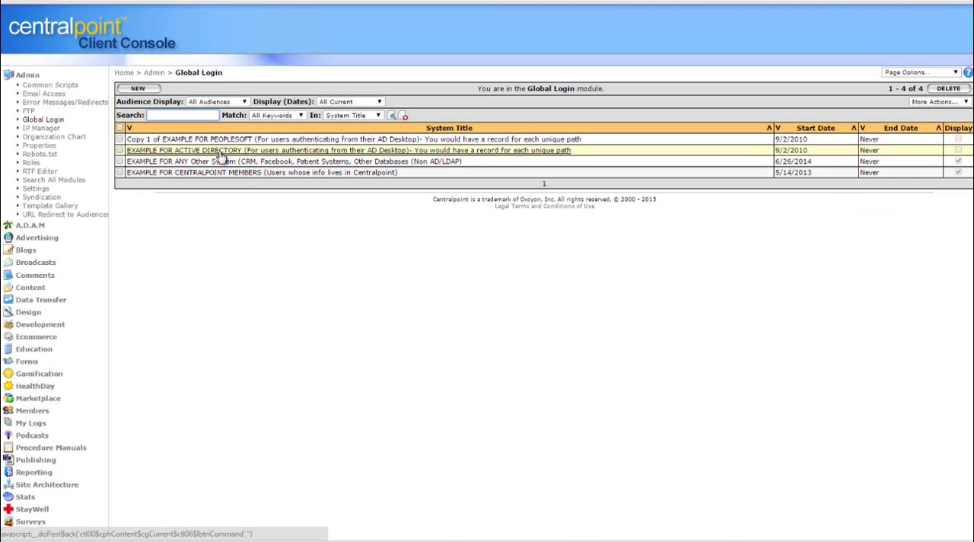
pyautogui.click(220, 151)
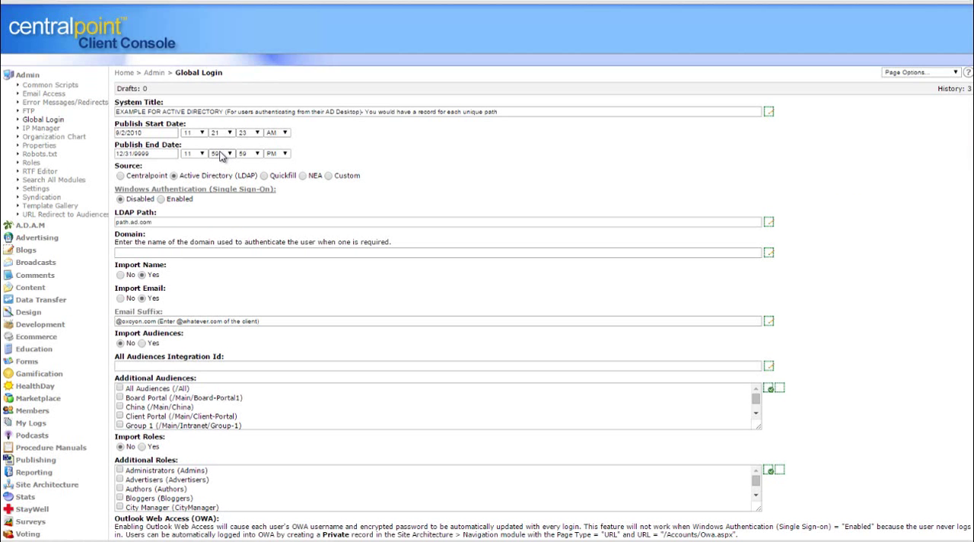
# Preview the EXAMPLE of JQUERY LINE CHART record from the Design category's Data Sources module, and close the preview
pyautogui.click(30, 76)
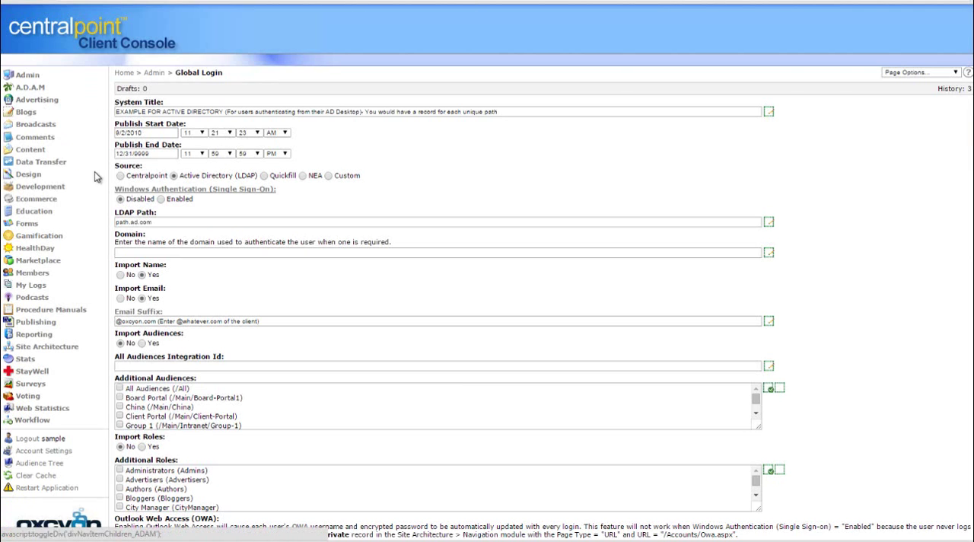
pyautogui.click(29, 175)
pyautogui.click(44, 184)
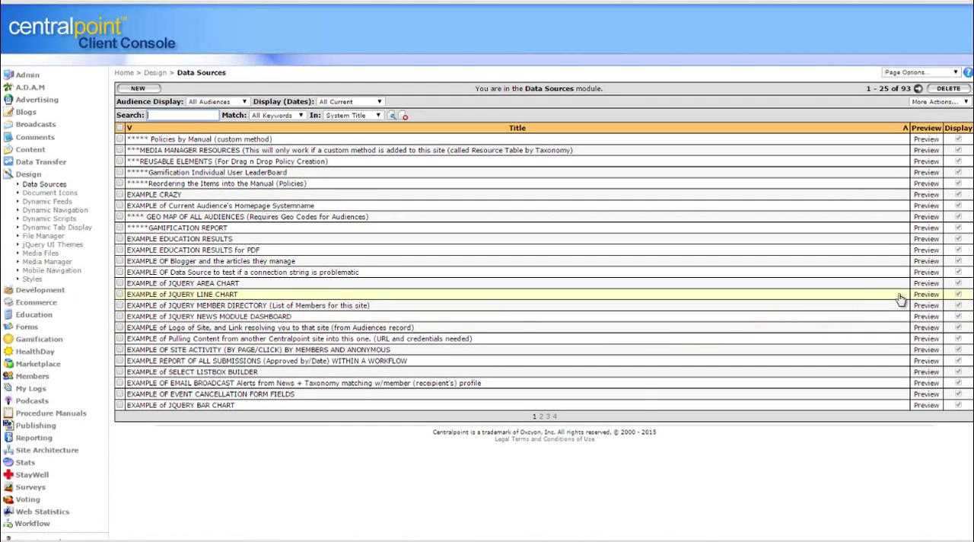
pyautogui.click(927, 296)
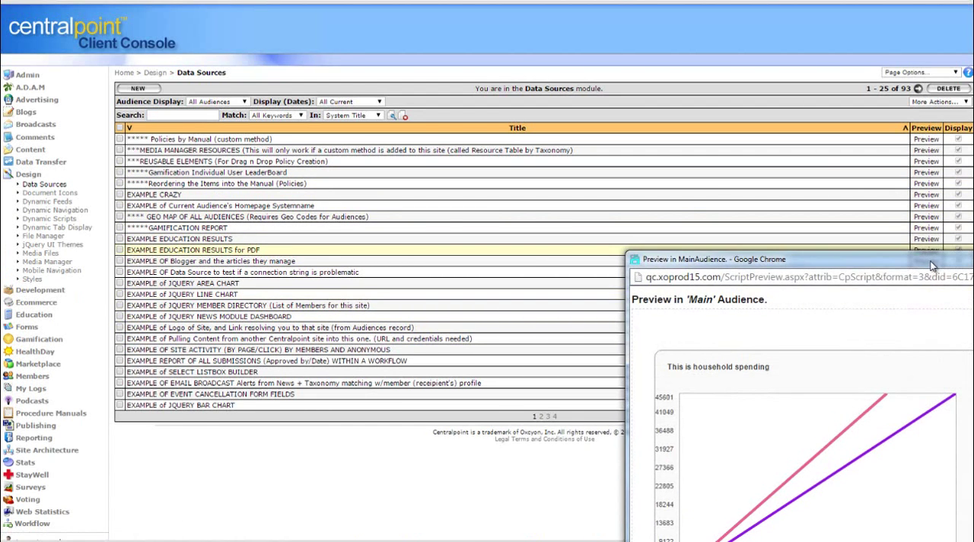
pyautogui.moveTo(936, 192); pyautogui.dragTo(413, 111)
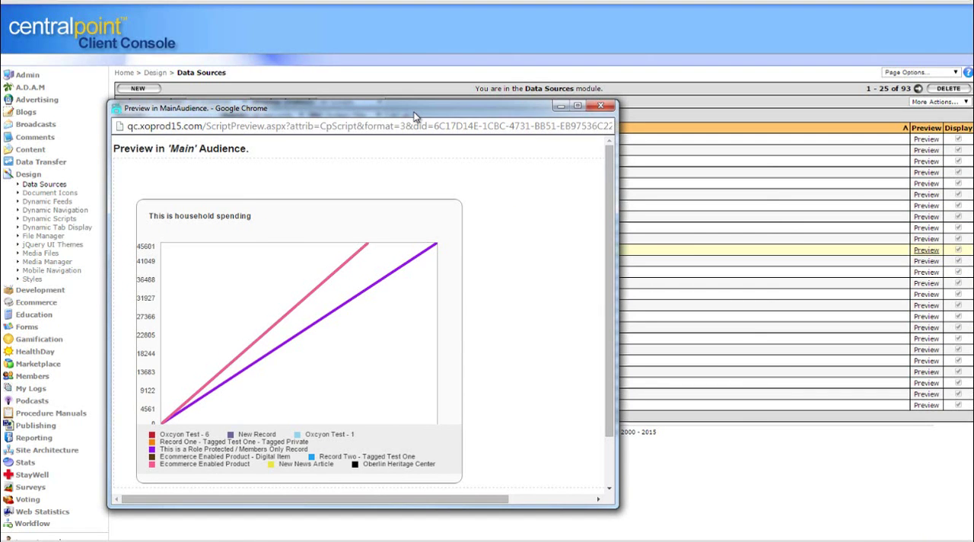
pyautogui.click(601, 106)
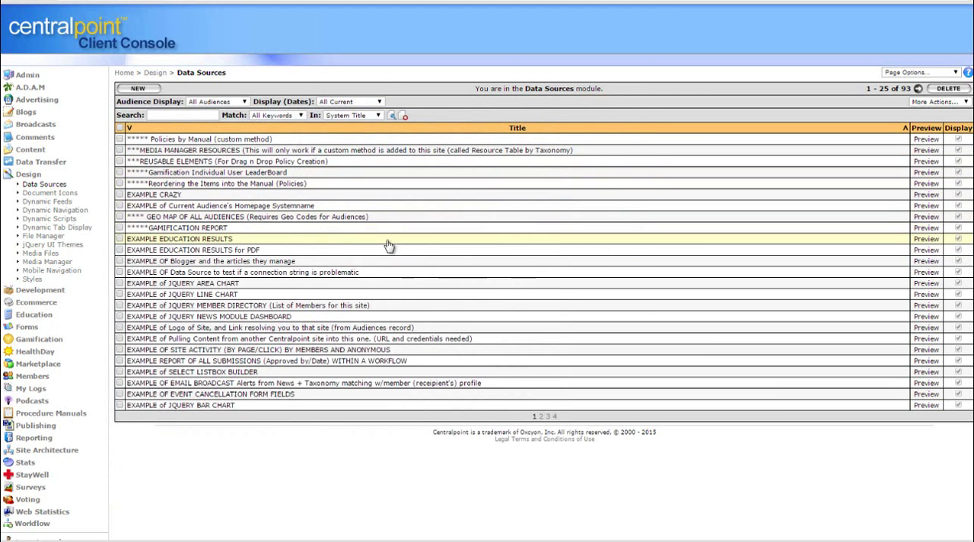
# Examine the select command of the EXAMPLE of JQUERY LINE CHART data source, and return to the Data Sources list
pyautogui.click(396, 295)
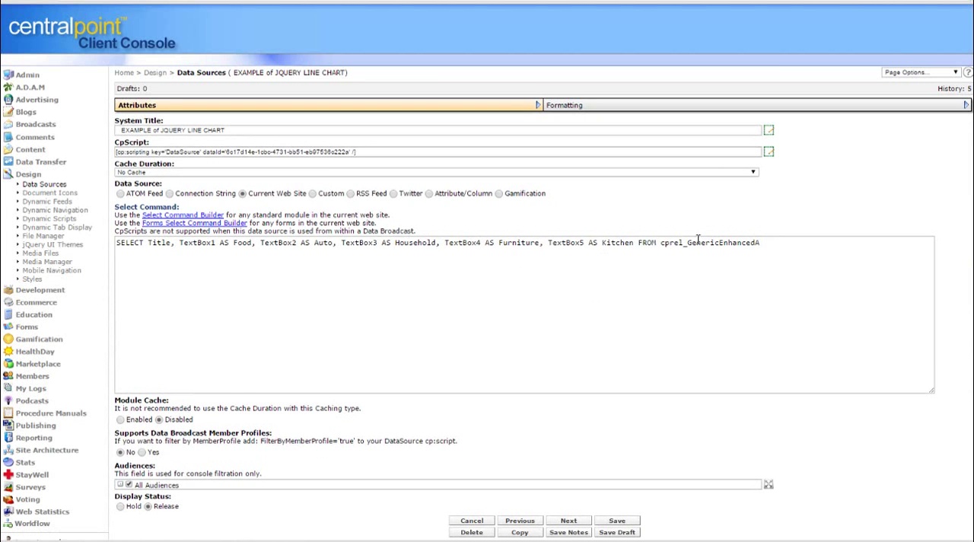
pyautogui.moveTo(800, 243); pyautogui.dragTo(695, 235)
pyautogui.click(805, 250)
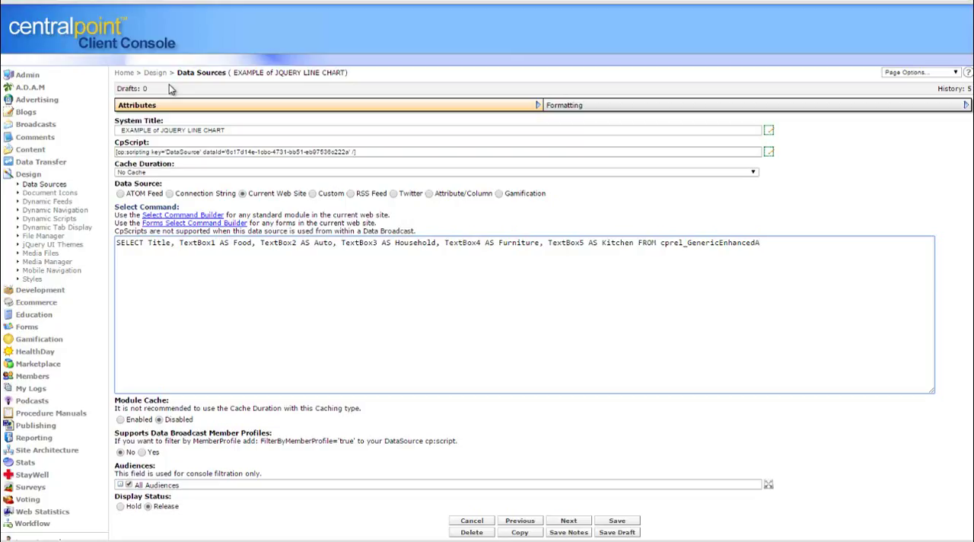
pyautogui.click(61, 186)
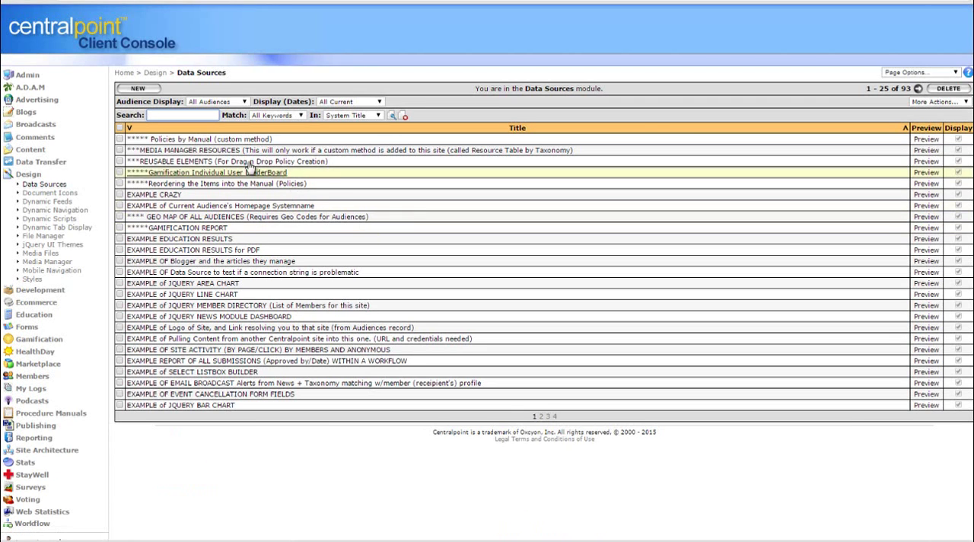
# Look over the form configuration settings in the Forms Wizard and go back to the list of forms
pyautogui.click(30, 174)
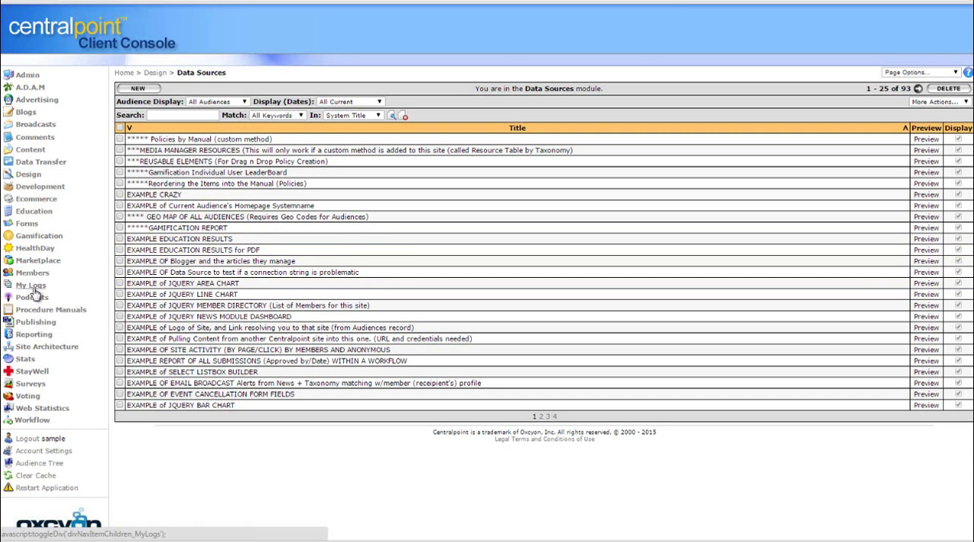
pyautogui.click(27, 224)
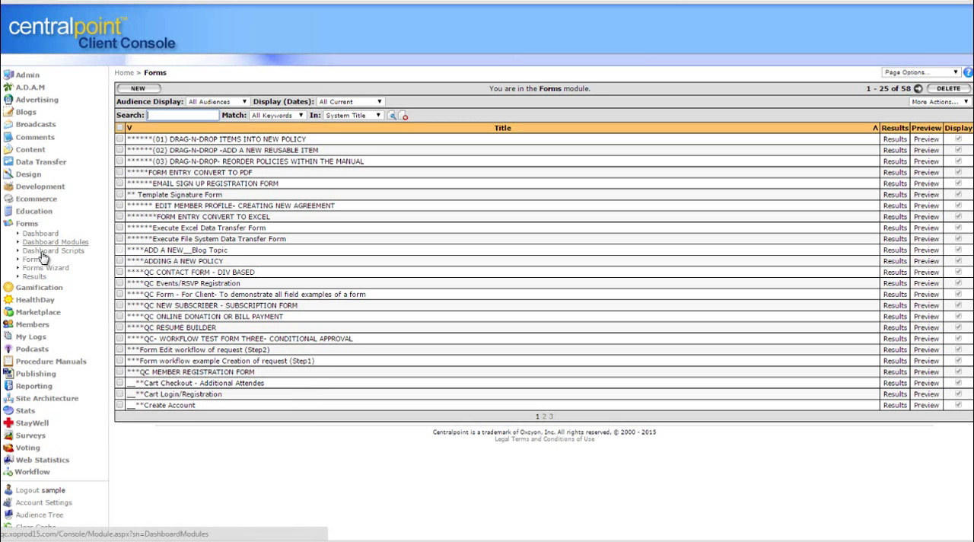
pyautogui.click(311, 293)
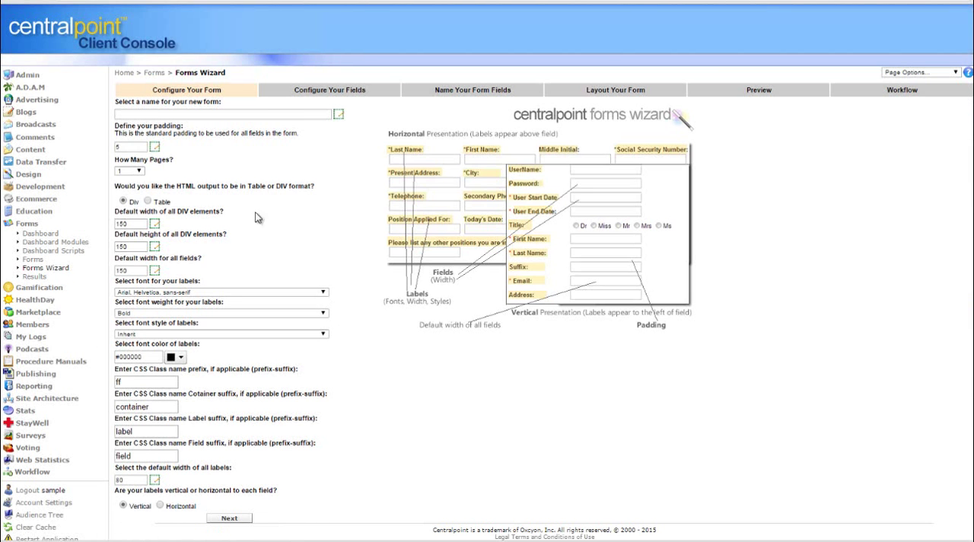
pyautogui.click(222, 114)
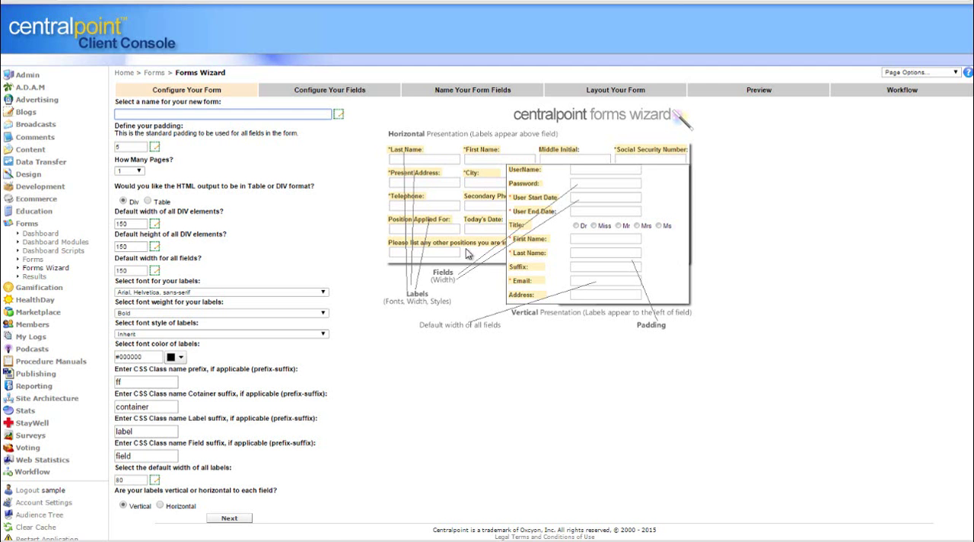
pyautogui.click(46, 268)
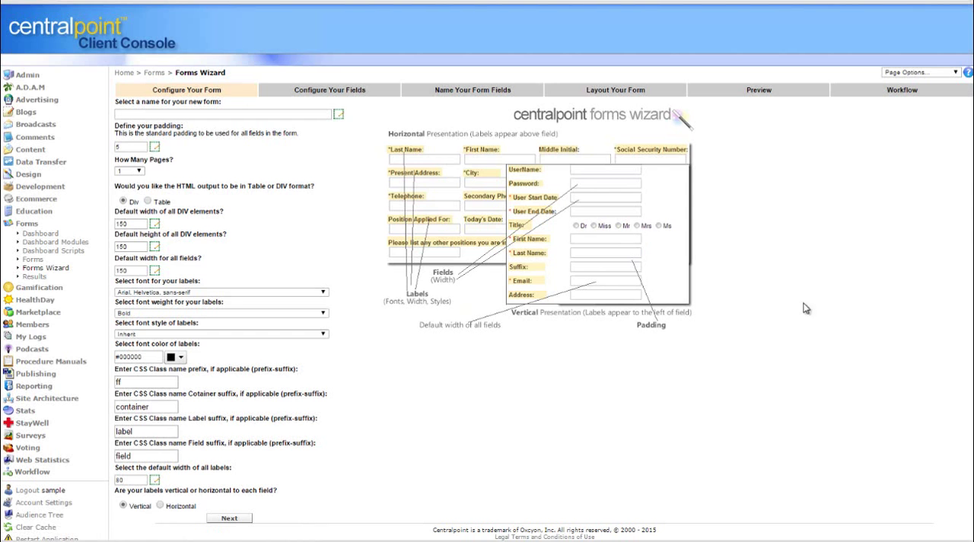
pyautogui.click(28, 224)
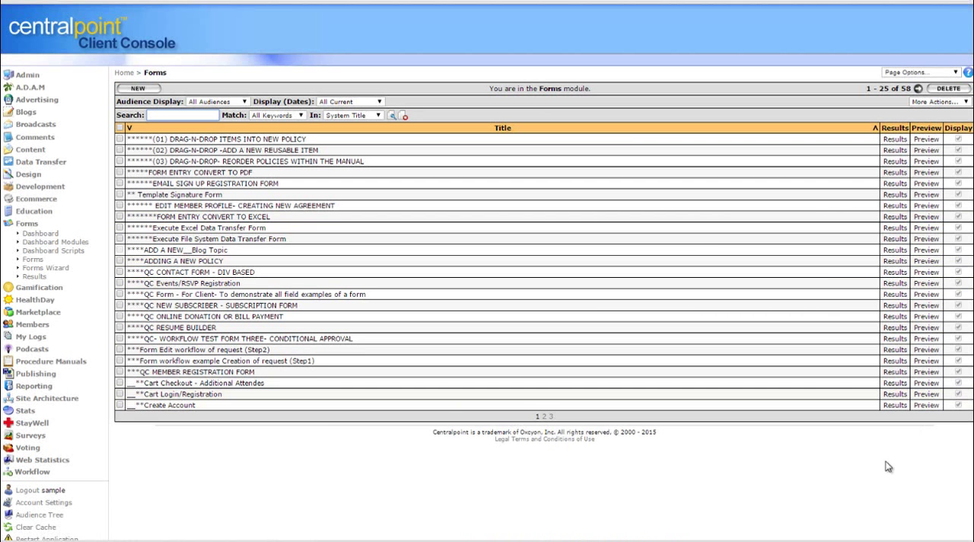